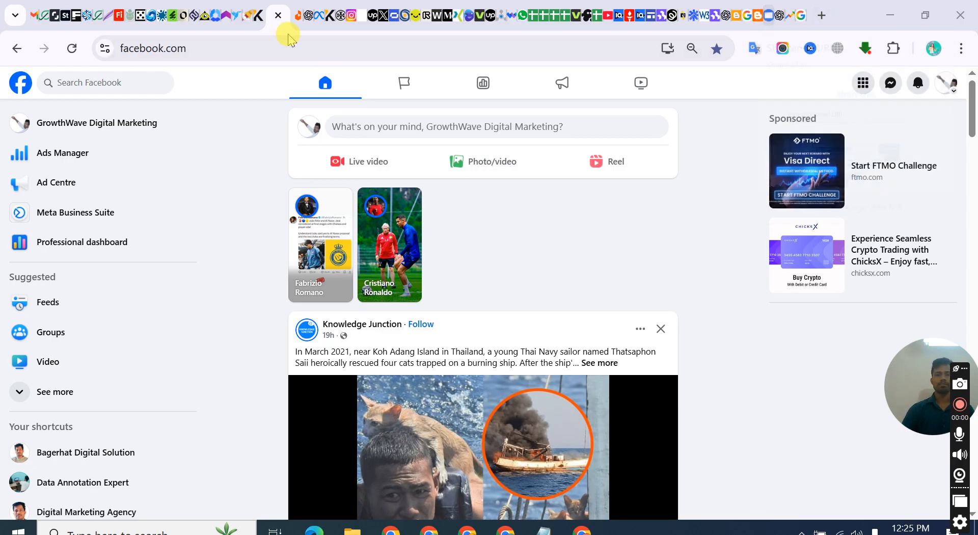
Try to load canva.com in the browser tab holding the Daraz privacy policy page
left_click(278, 20)
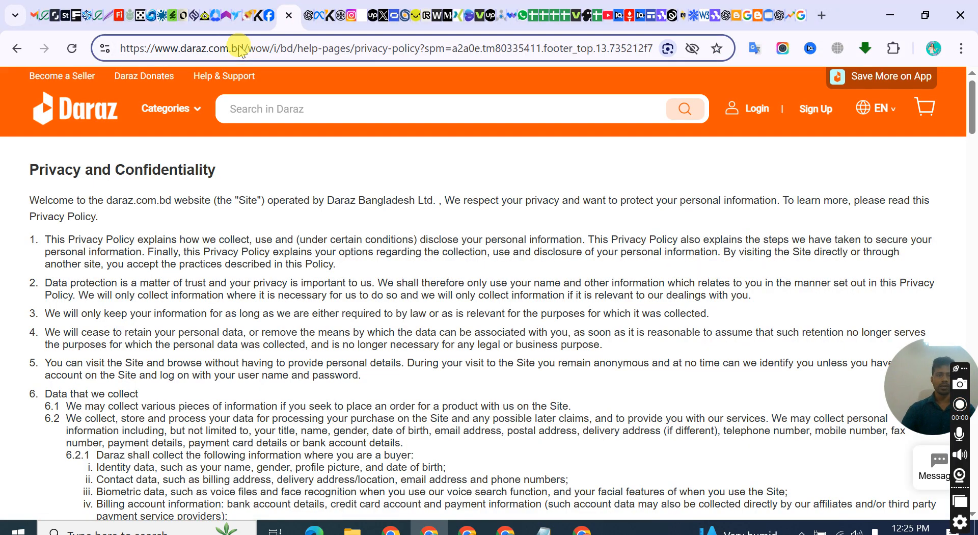
left_click(239, 47)
type("can")
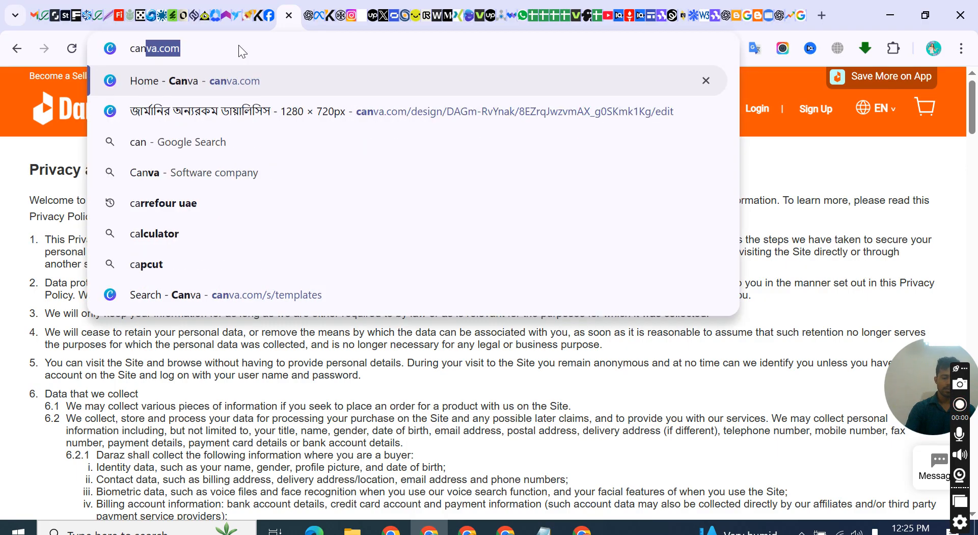
type("va")
key("Return")
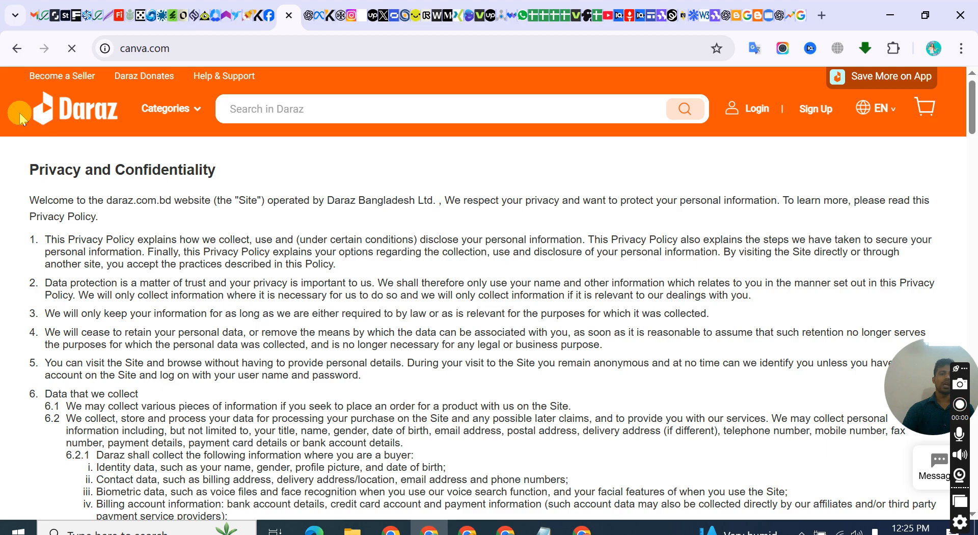
left_click(271, 17)
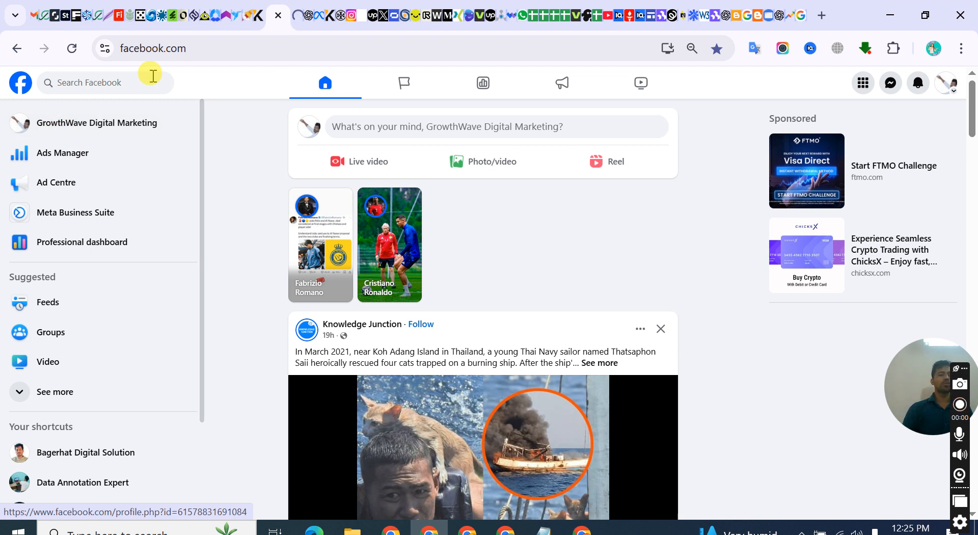
Return to the Daraz page's tab and run a Google search for "canva" there
left_click(293, 17)
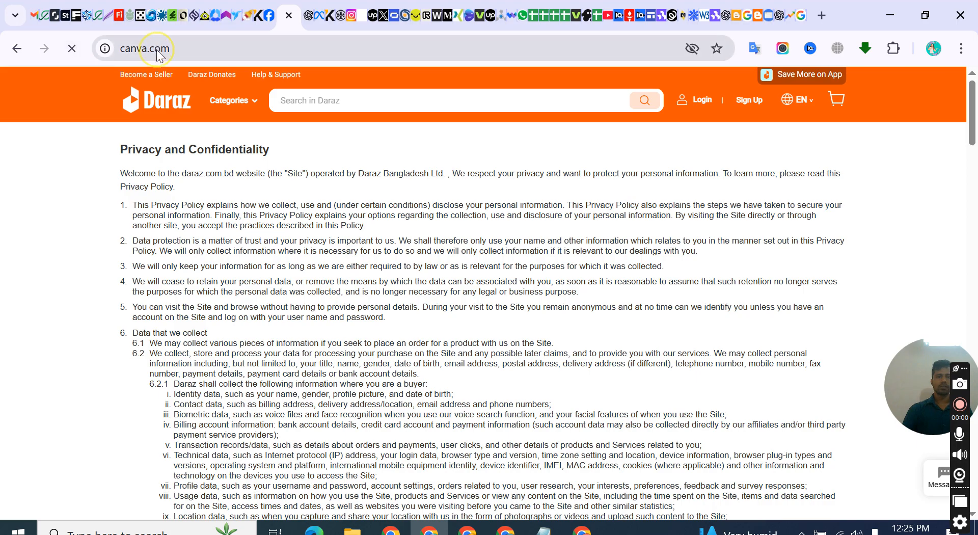
left_click(198, 48)
type("can")
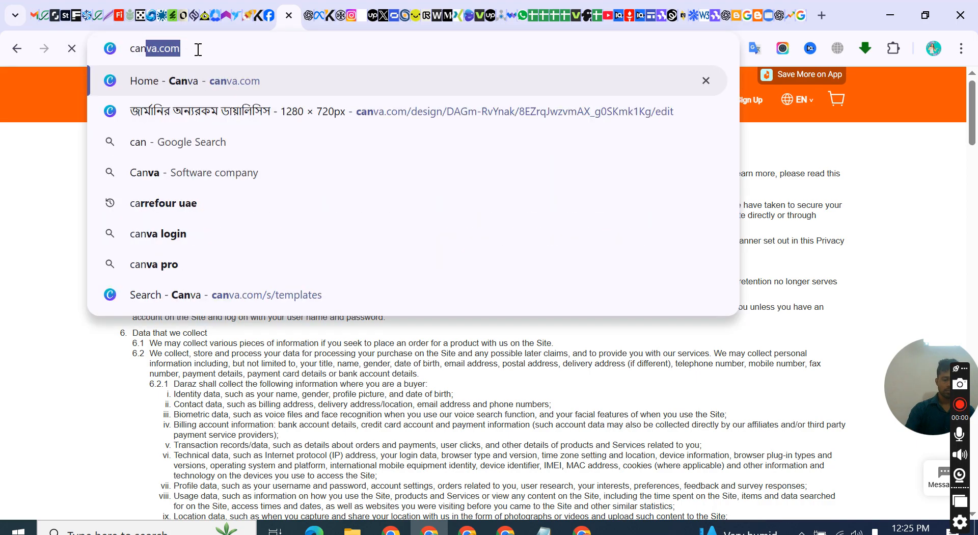
type("va")
key("Delete")
key("Return")
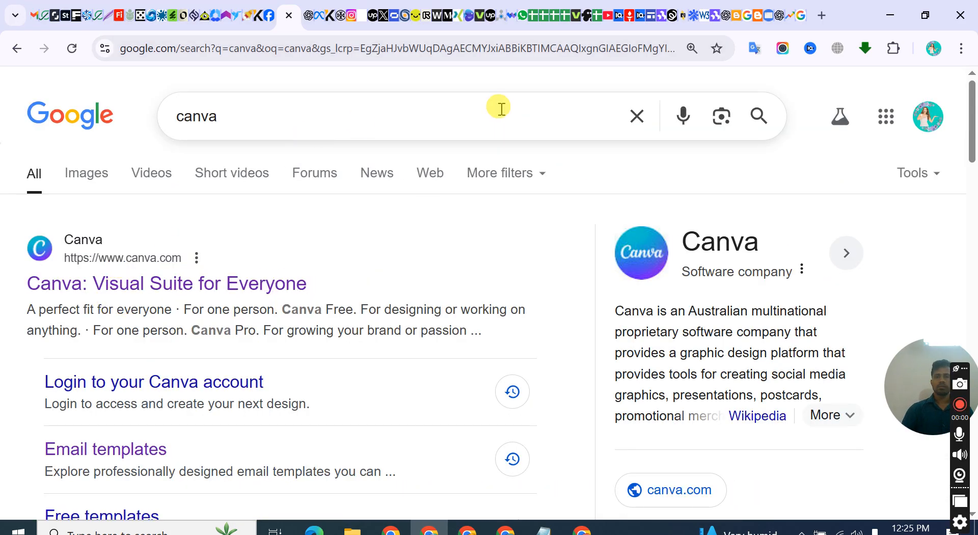
Close the InVideo and VEED AI thumbnail maker browser tabs
left_click(585, 17)
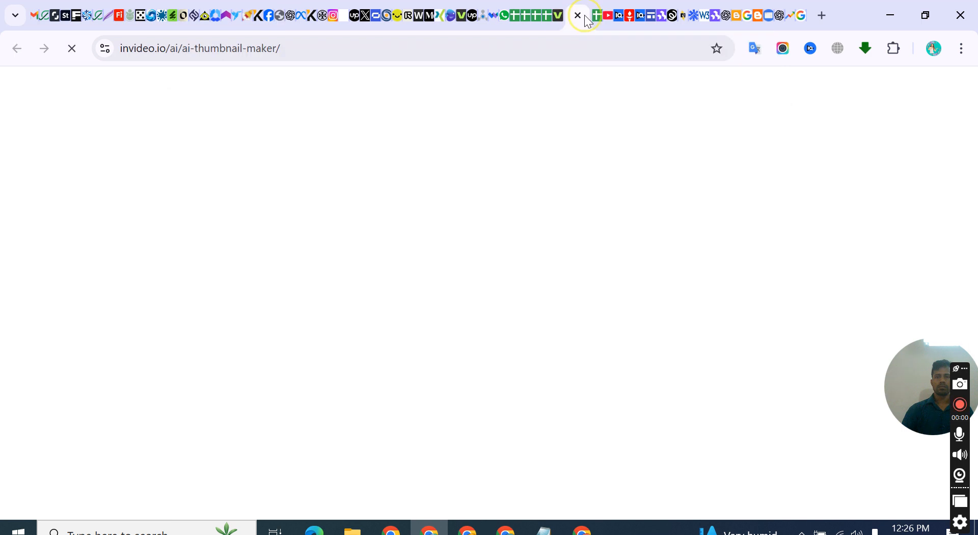
left_click(576, 16)
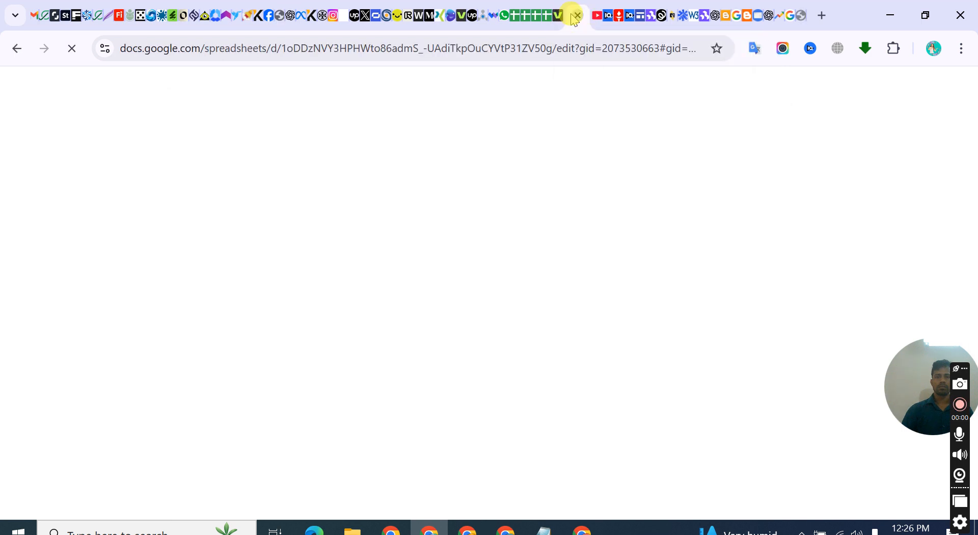
left_click(562, 17)
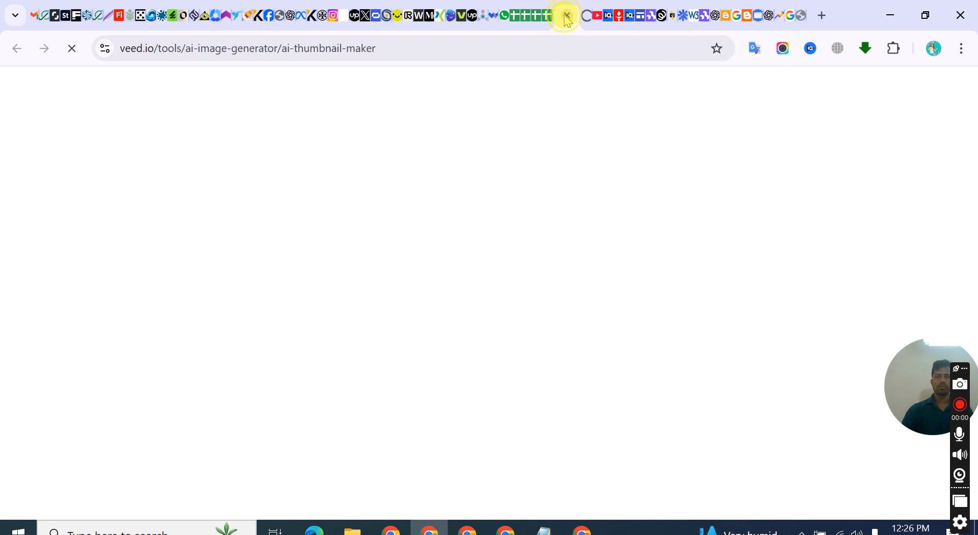
left_click(566, 15)
Go back to the Google results for "canva" and open the official Canva website
left_click(268, 15)
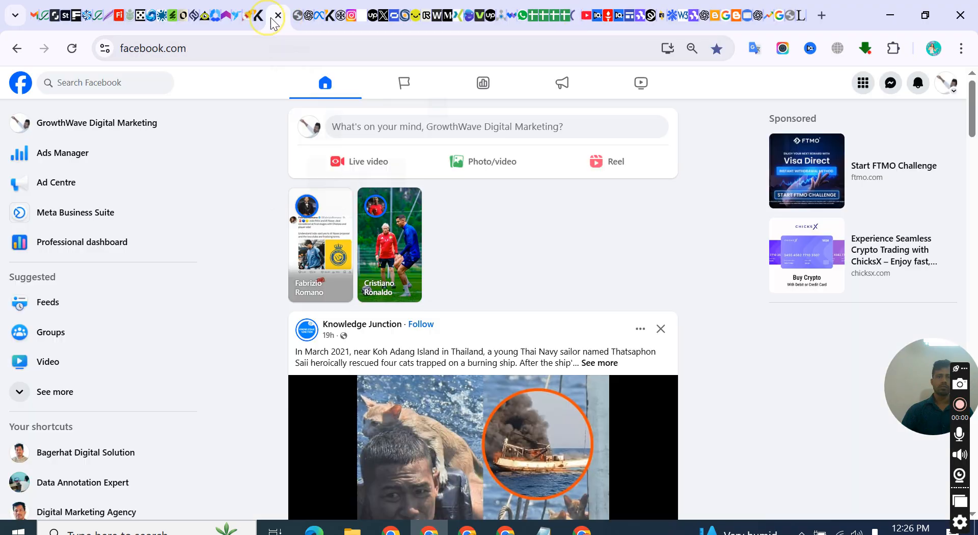
left_click(308, 18)
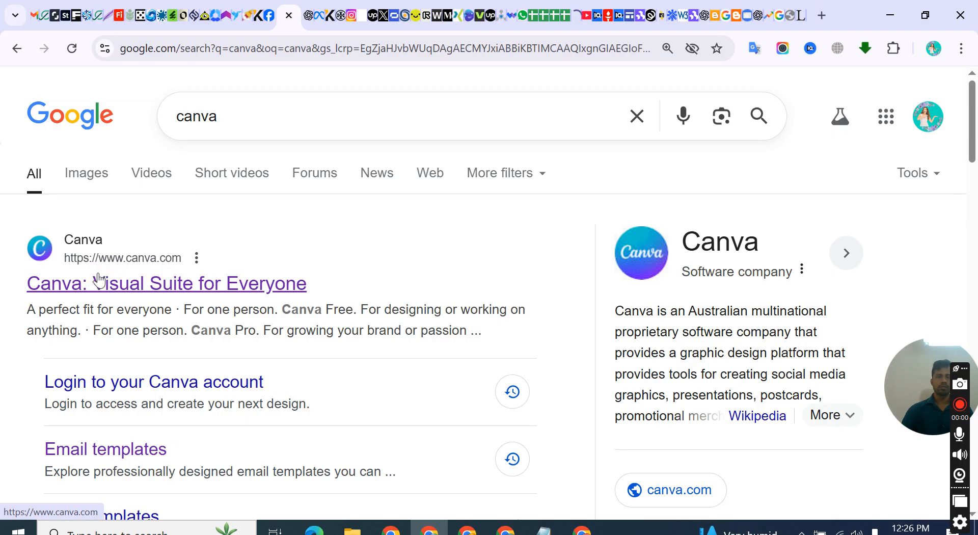
left_click(99, 279)
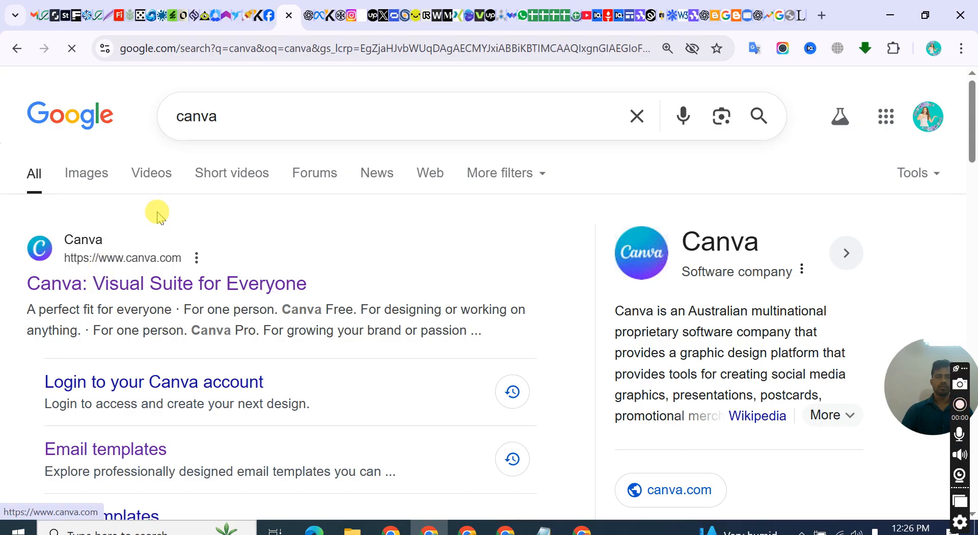
scroll(254, 217, "down", 3)
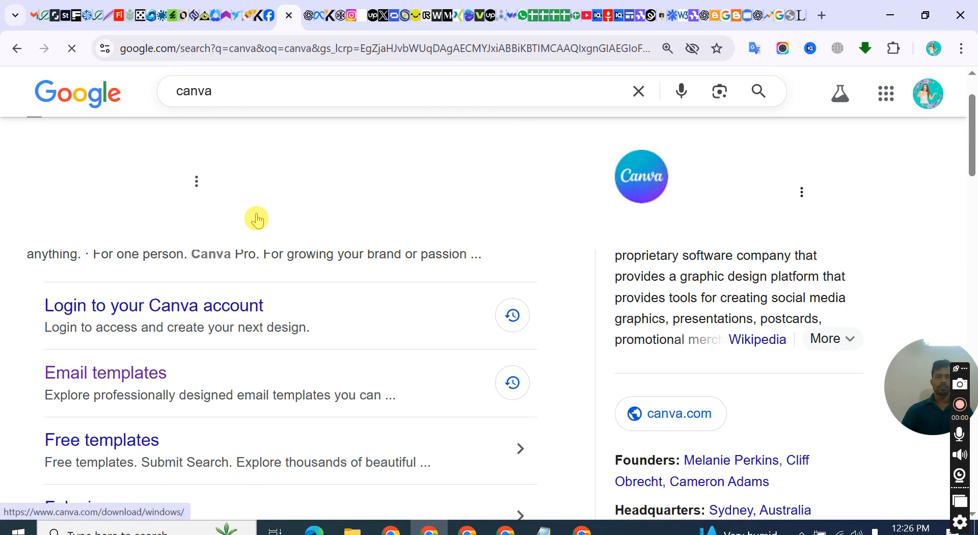
scroll(257, 219, "up", 3)
scroll(256, 219, "down", 3)
scroll(256, 219, "up", 3)
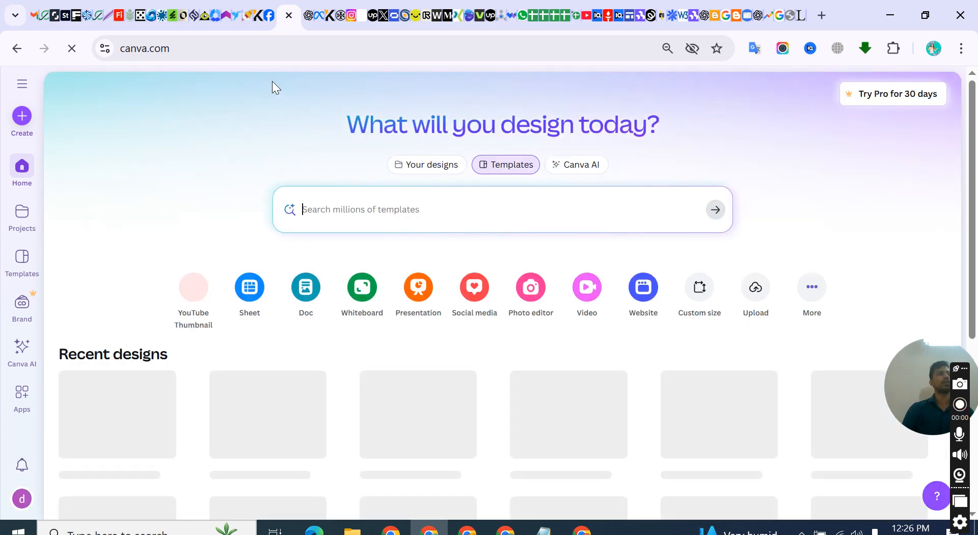
Search Canva's templates for "facebook post"
left_click(352, 209)
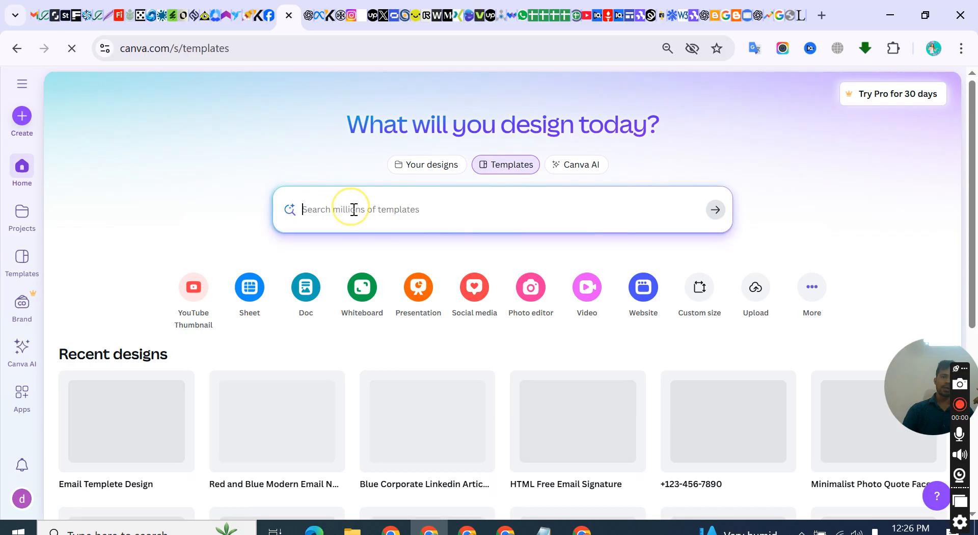
type("f")
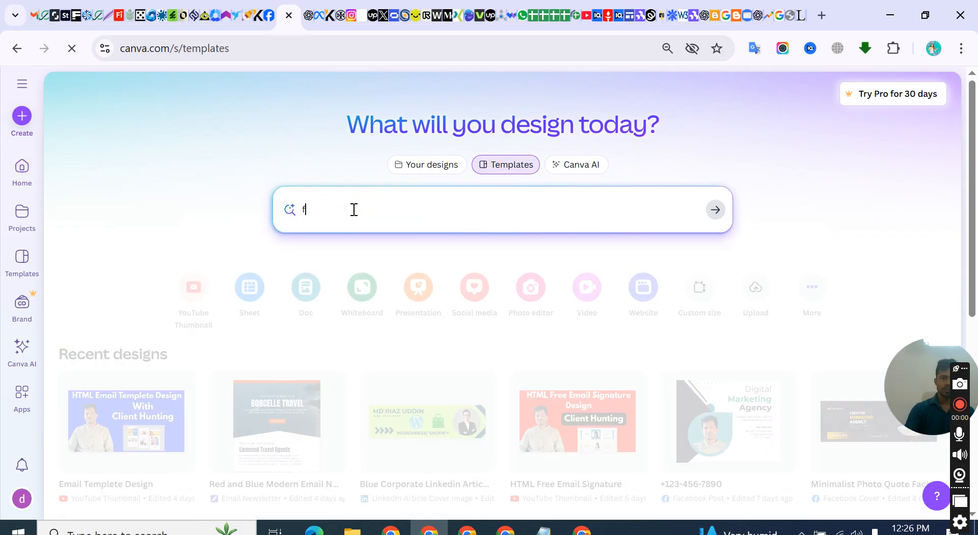
type("acebook")
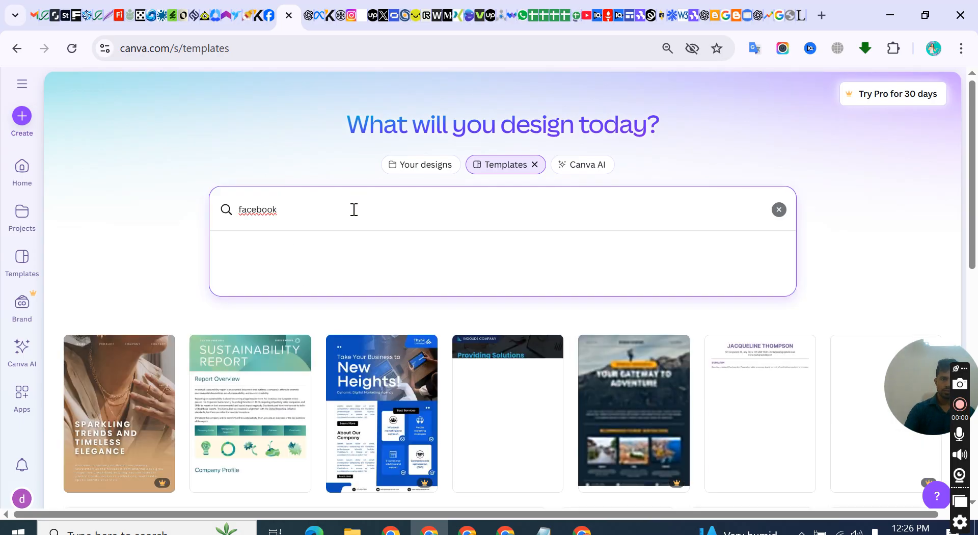
type(" post")
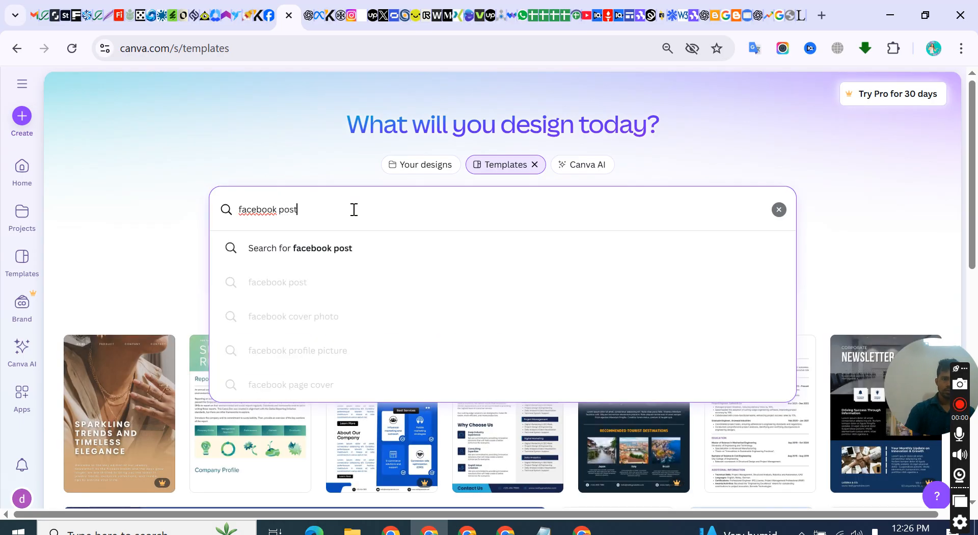
key("Return")
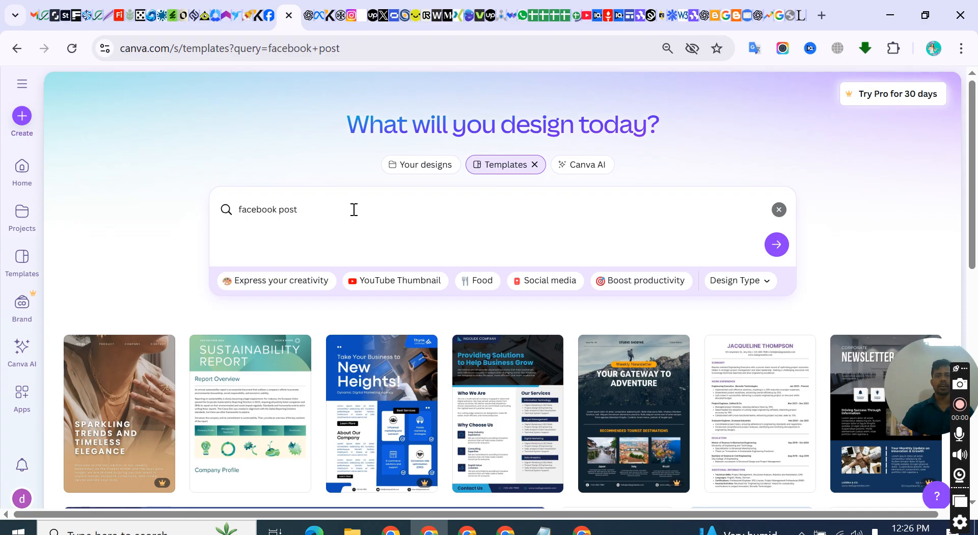
Browse the Facebook post templates and open "Navigating the Future of Business" for editing in a new tab, waiting for the unresponsive page
scroll(410, 301, "down", 6)
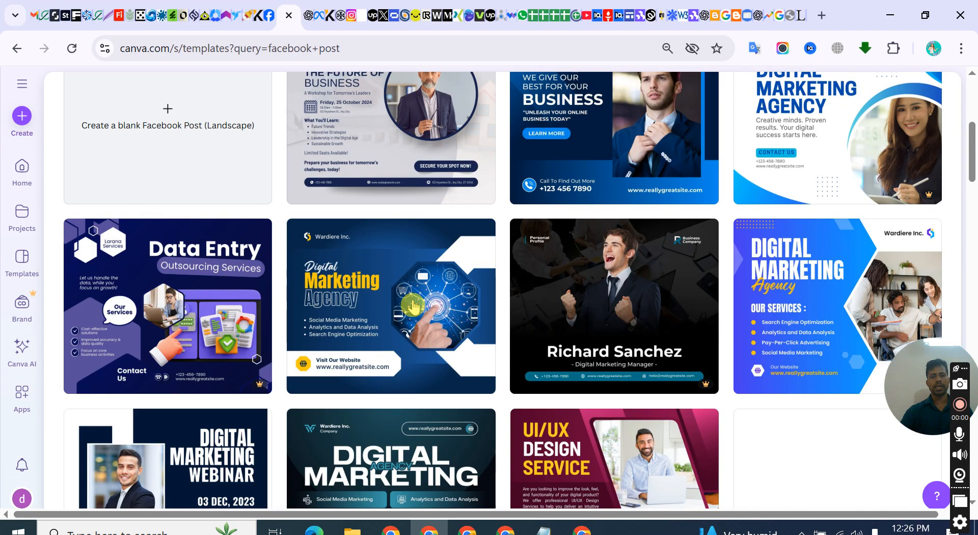
scroll(290, 293, "down", 5)
scroll(292, 294, "up", 10)
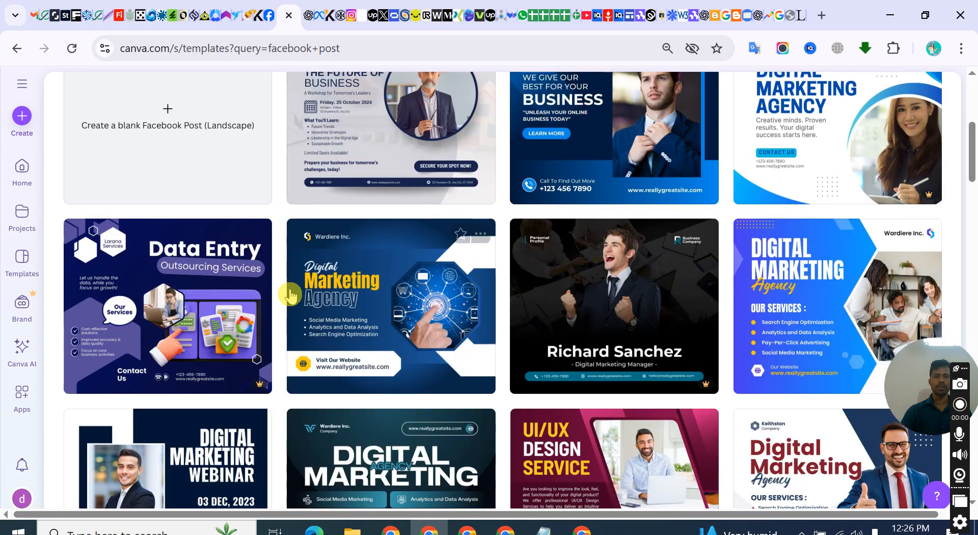
scroll(244, 274, "down", 6)
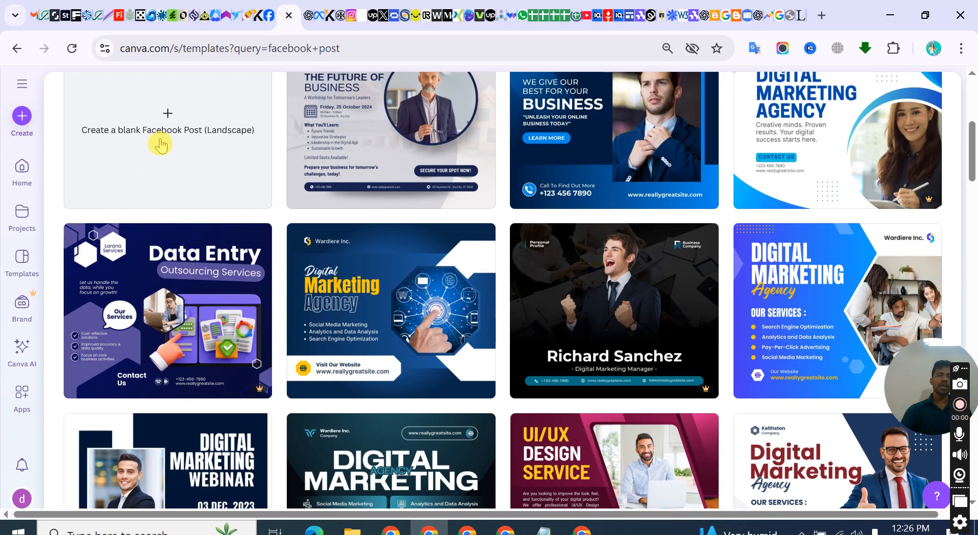
scroll(160, 142, "up", 5)
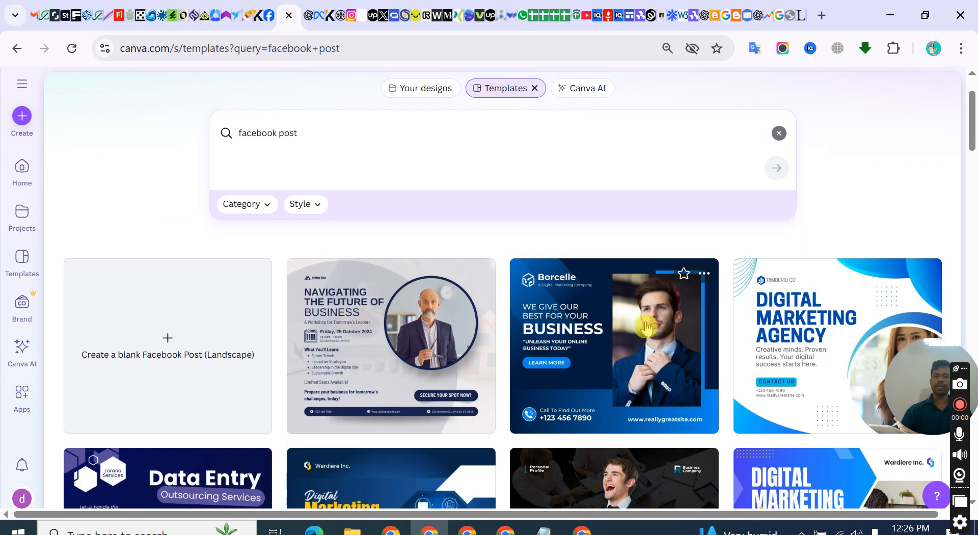
scroll(578, 320, "down", 1)
scroll(577, 321, "down", 3)
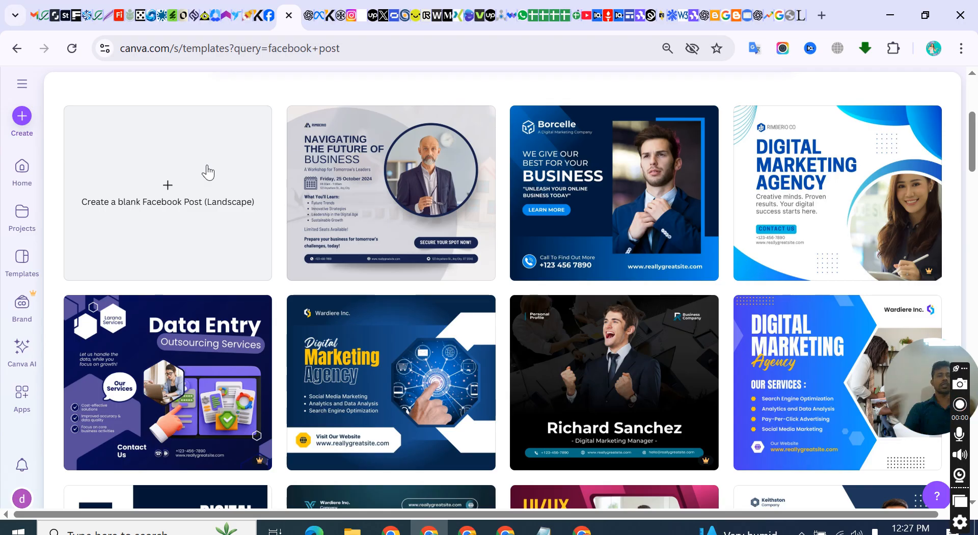
left_click(420, 204)
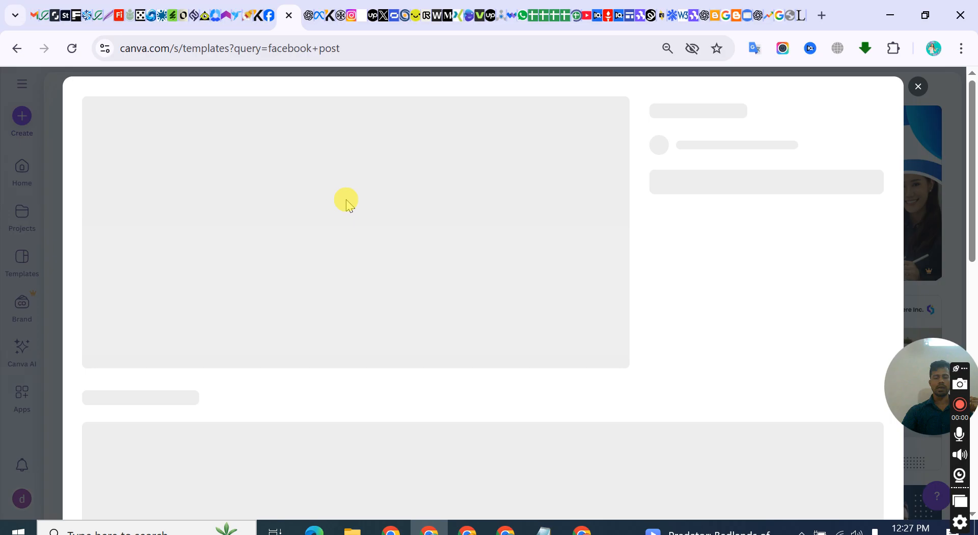
left_click(703, 233)
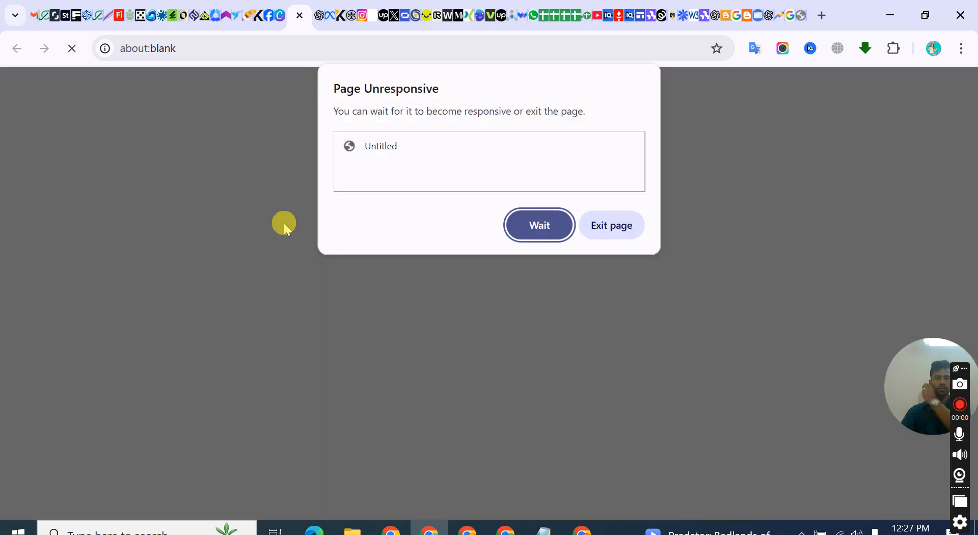
left_click(538, 225)
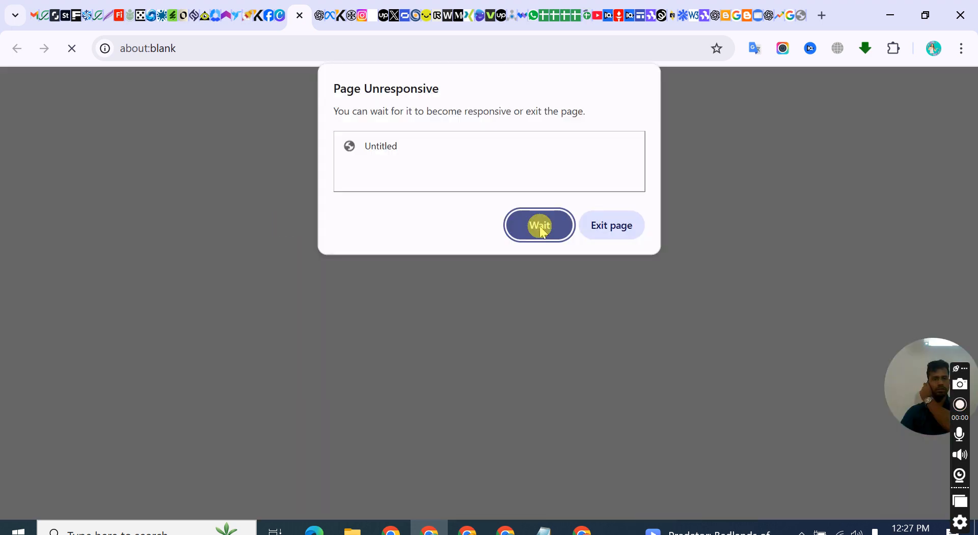
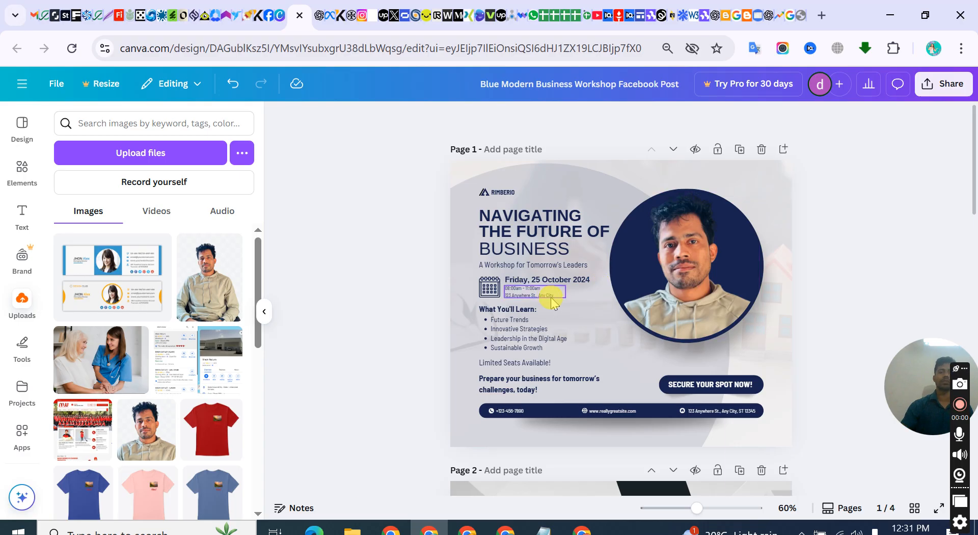
Replace the "NAVIGATING THE FUTURE OF" text on page 1 with "PROFESSIONAL DIGITAL MARKETER"
left_click(532, 239)
double_click(544, 230)
key("ctrl+a")
type("P")
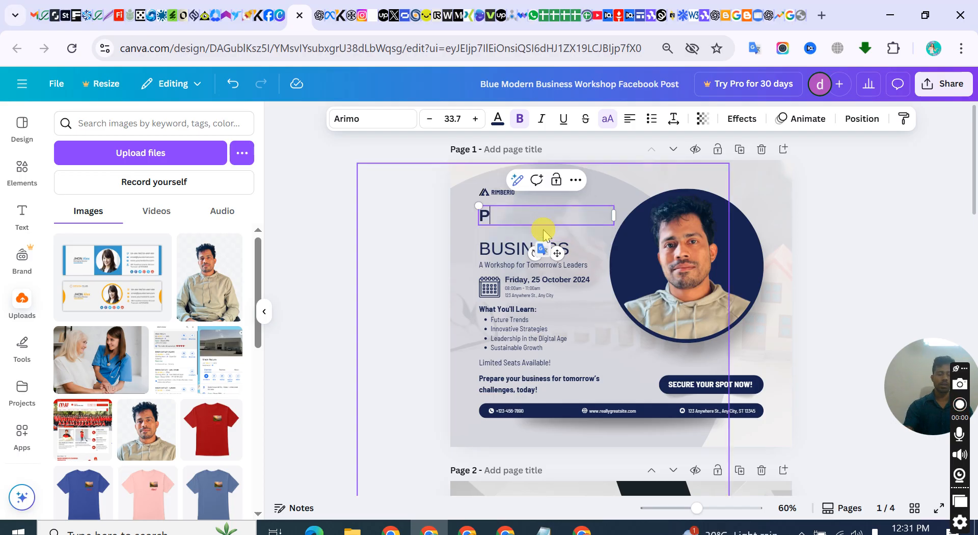
type("ROFESSIONAL")
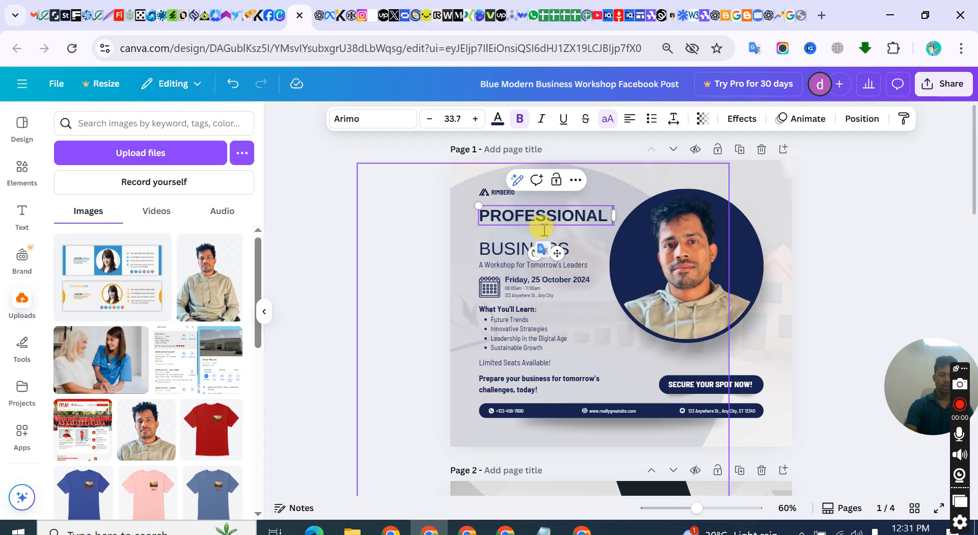
key("Return")
type("DIGITAL MARKETER")
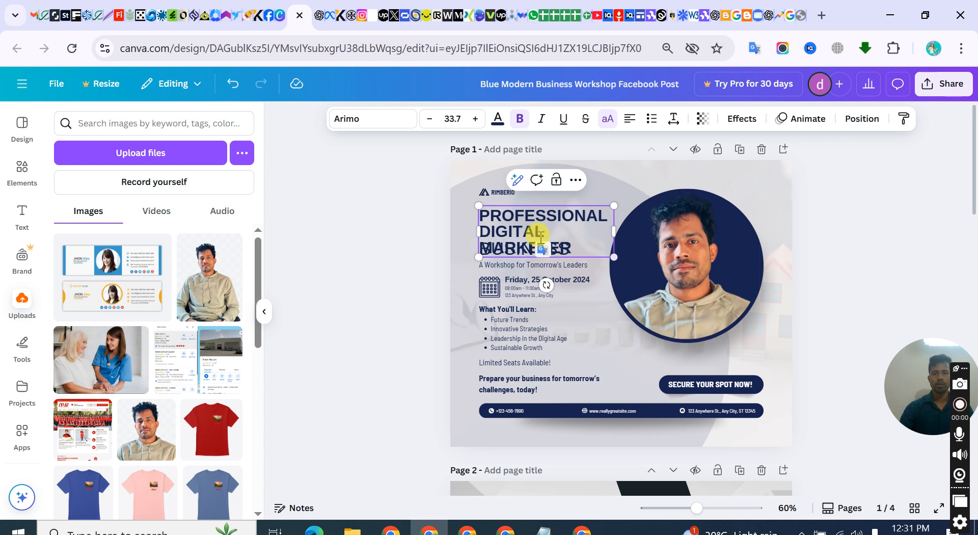
left_click(468, 231)
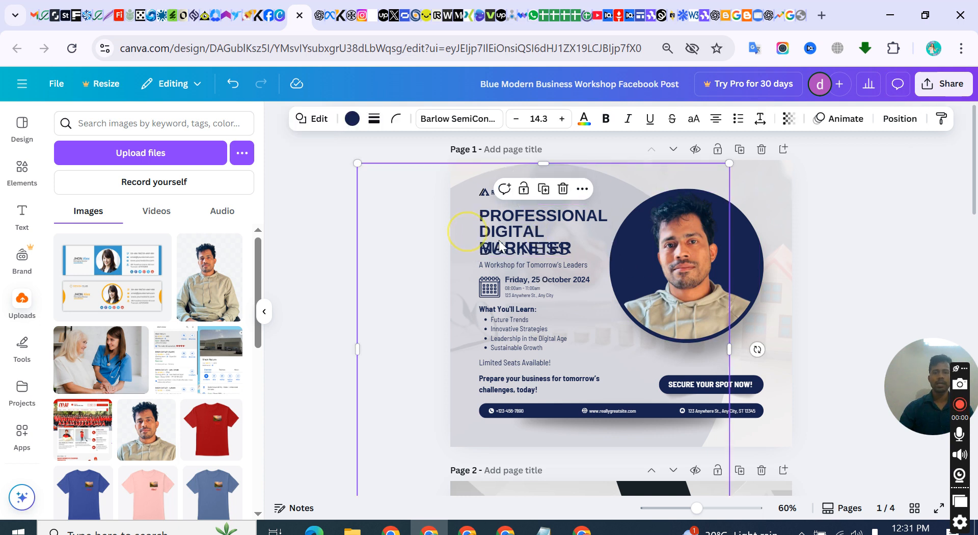
Scale the "PROFESSIONAL DIGITAL MARKETER" heading down to font size 24.1
left_click(507, 246)
left_click(599, 221)
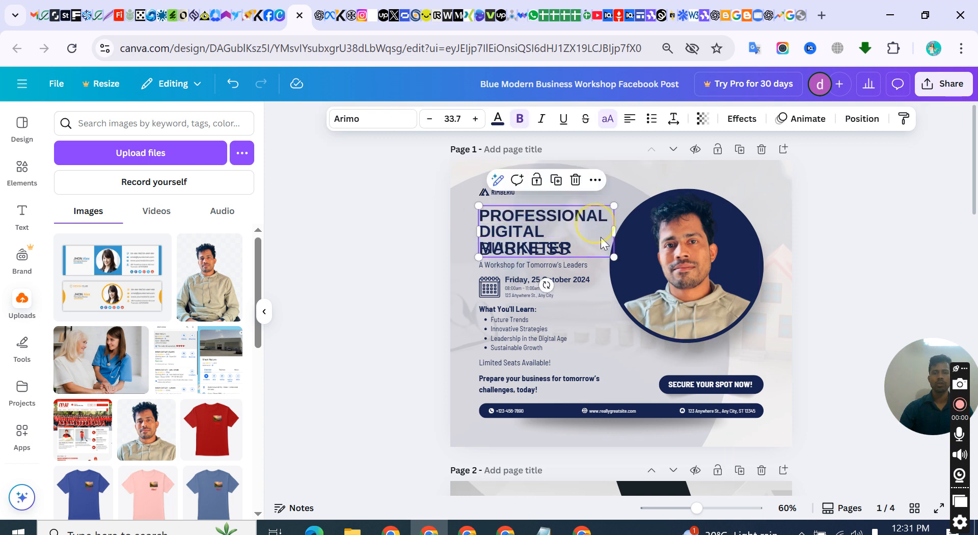
left_click_drag(616, 254, 583, 228)
left_click(466, 244)
Delete the "BUSINESS" text and the "A Workshop for Tomorrow's Leaders" subtitle from page 1
double_click(510, 250)
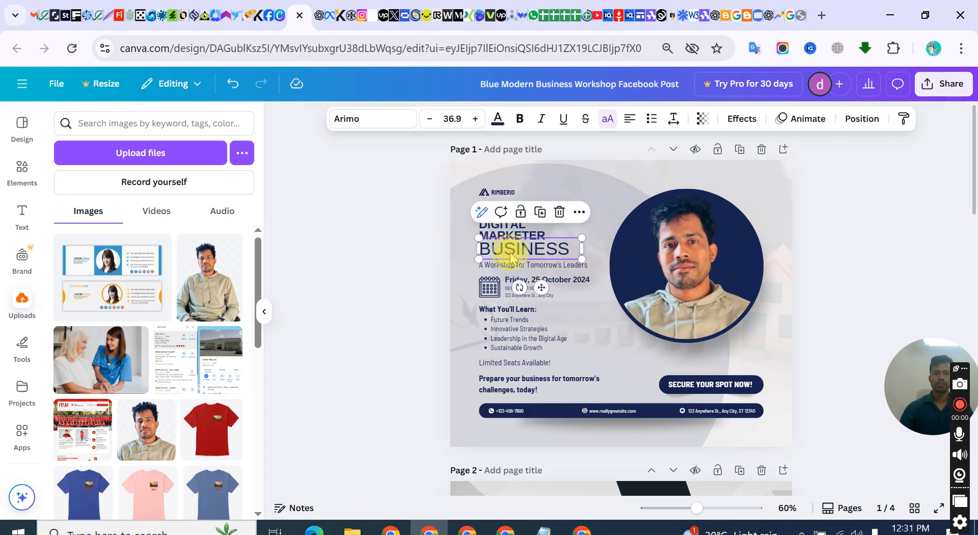
left_click(617, 252)
left_click(561, 252)
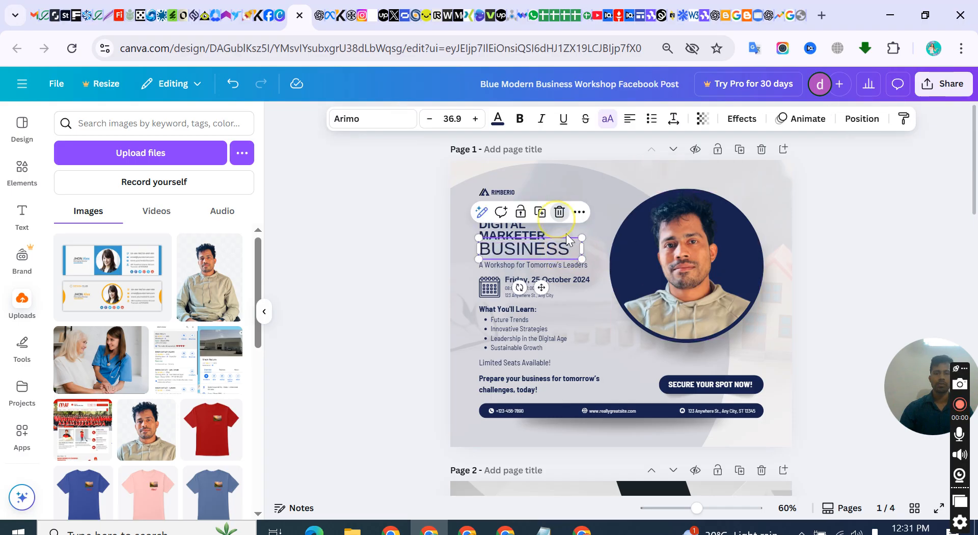
key("Delete")
left_click(528, 271)
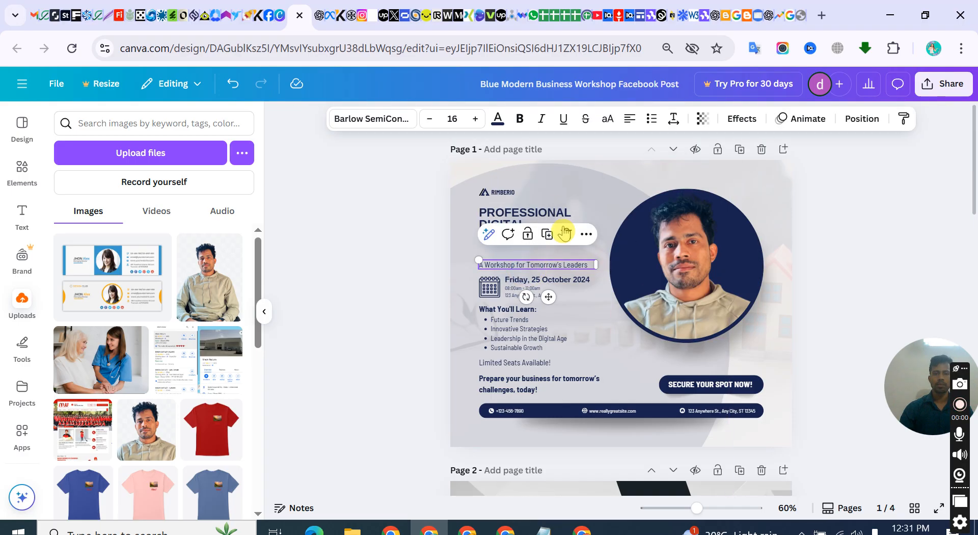
left_click(563, 230)
left_click(463, 261)
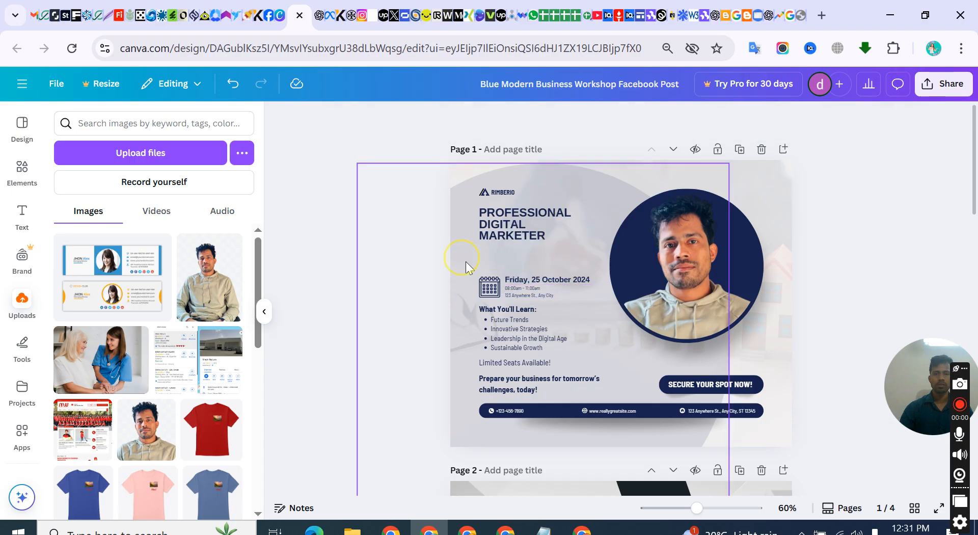
Delete the event date, the time and address text, and the calendar icon from page 1
left_click_drag(541, 295, 517, 270)
left_click(545, 272)
left_click(564, 257)
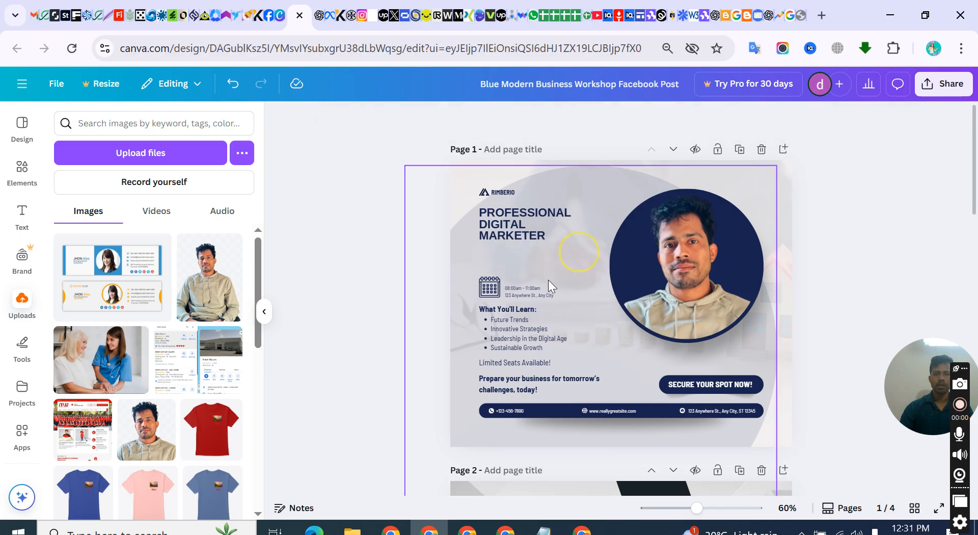
left_click(563, 260)
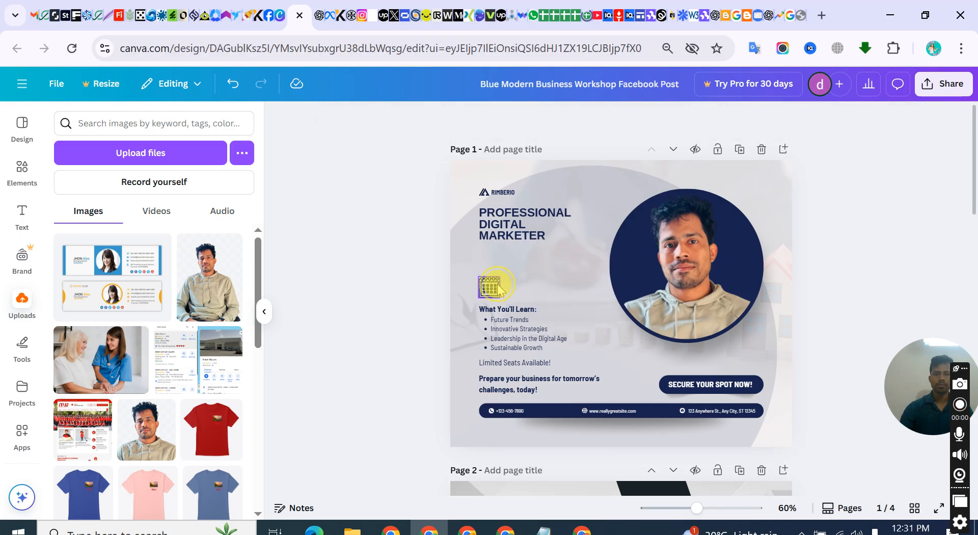
left_click(489, 288)
left_click(509, 250)
Enlarge the "PROFESSIONAL DIGITAL MARKETER" heading and set its font size to 39.9
left_click(512, 219)
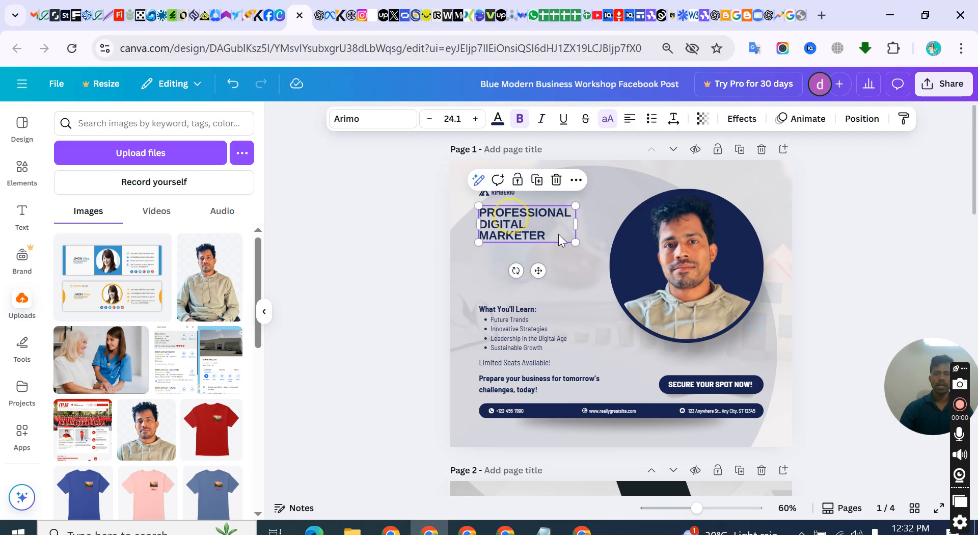
left_click_drag(576, 243, 605, 250)
left_click(475, 119)
left_click(475, 120)
left_click(475, 120)
left_click(475, 120)
left_click(475, 121)
left_click(475, 120)
left_click(475, 121)
left_click(475, 121)
left_click(475, 120)
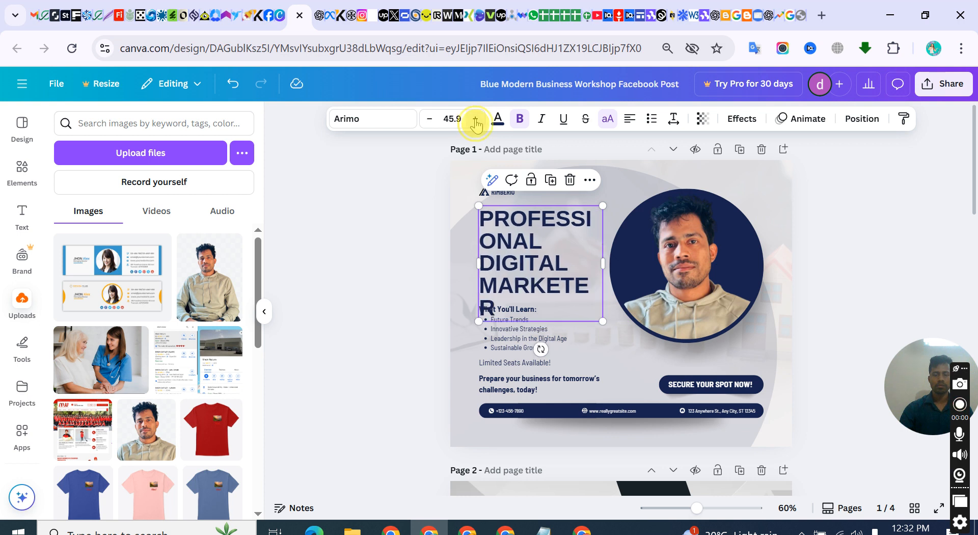
left_click(476, 124)
left_click(433, 123)
left_click(430, 120)
left_click(430, 120)
left_click(430, 120)
left_click(430, 120)
left_click(430, 120)
left_click(430, 120)
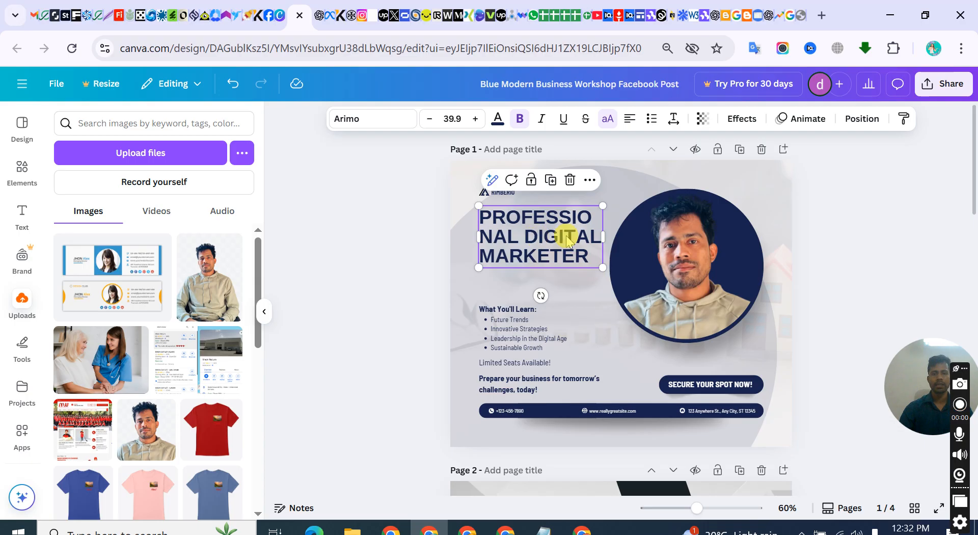
Widen the heading's text box to about 423 so "PROFESSIONAL" fits on one line, and move it left, clear of the portrait
left_click_drag(603, 237, 634, 236)
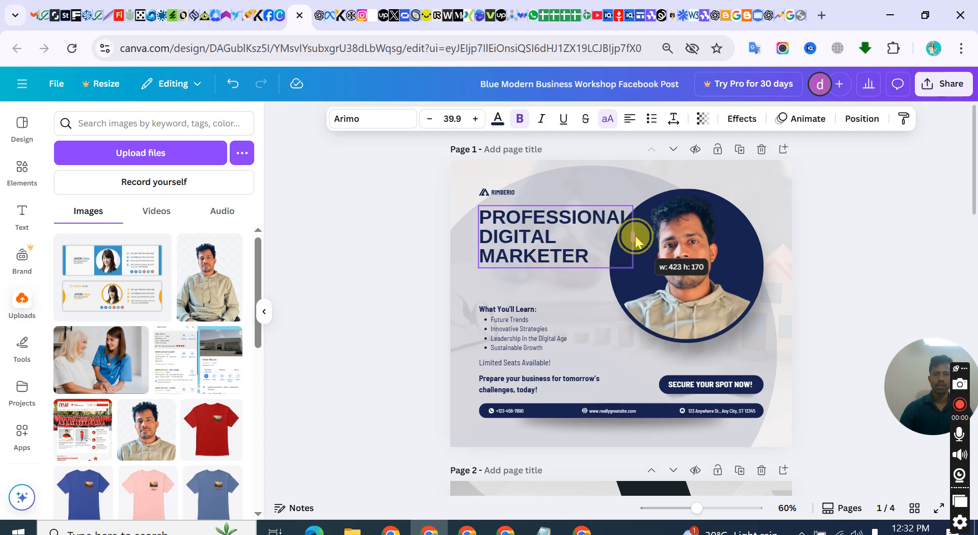
left_click(399, 215)
left_click_drag(533, 227, 519, 232)
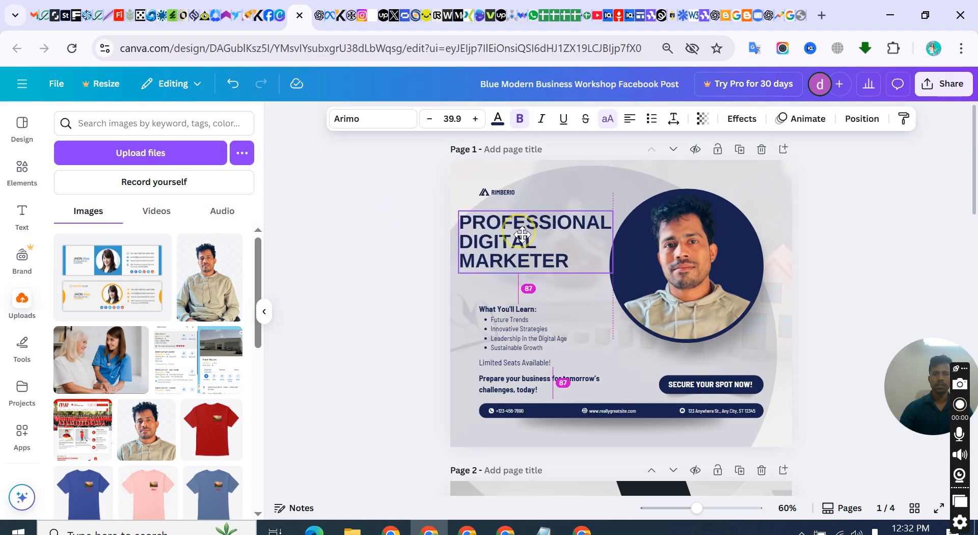
left_click(375, 225)
Delete the "RIMBERIO" name and its logo icon above the heading
left_click(495, 194)
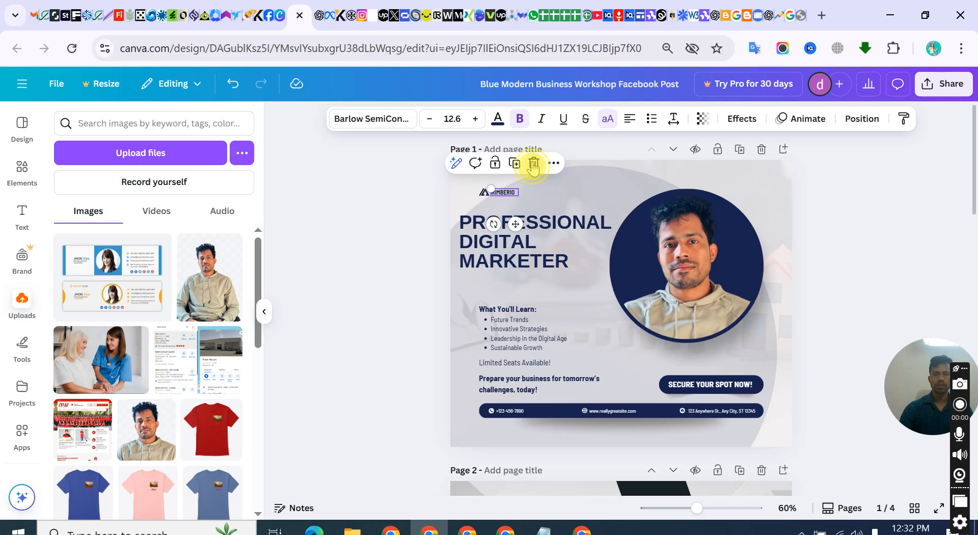
left_click(534, 163)
left_click(484, 192)
left_click(504, 163)
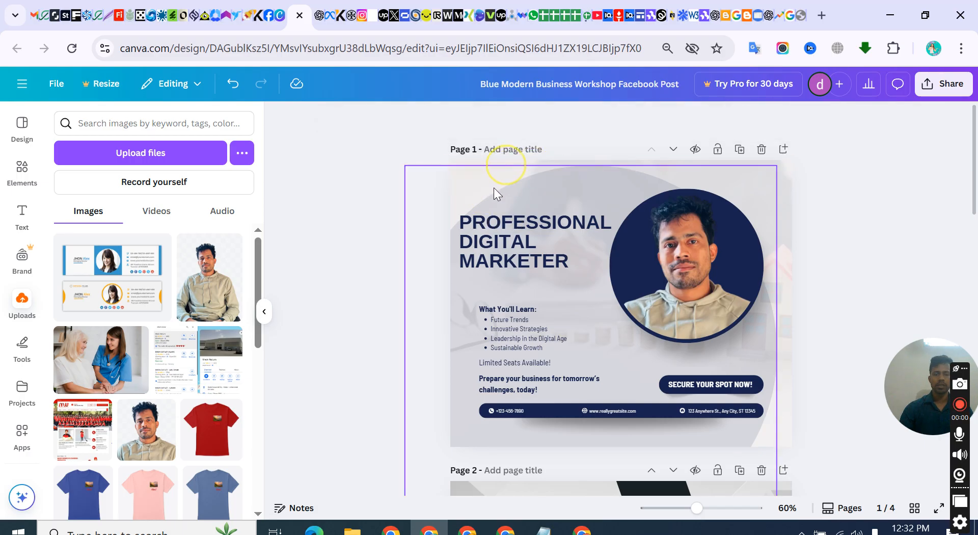
left_click(467, 191)
left_click(367, 188)
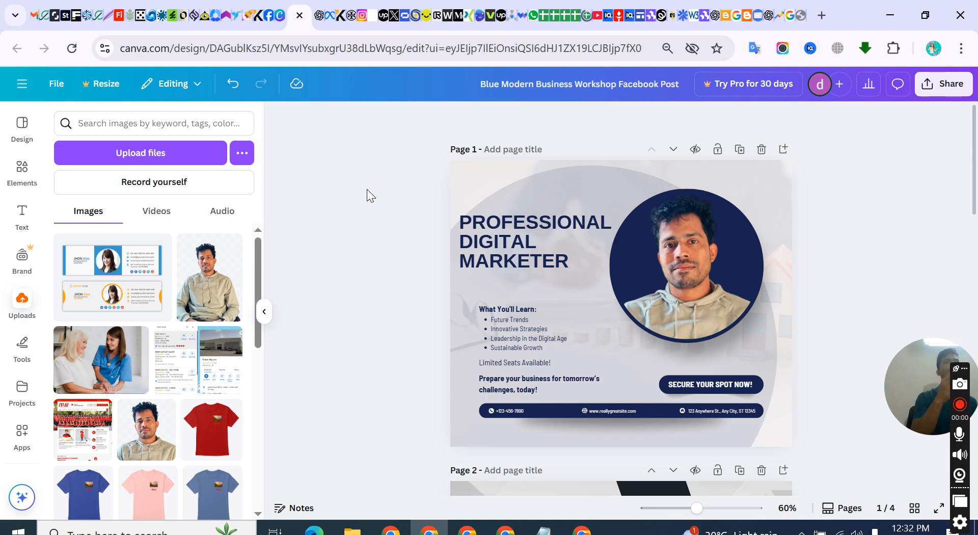
left_click(415, 179)
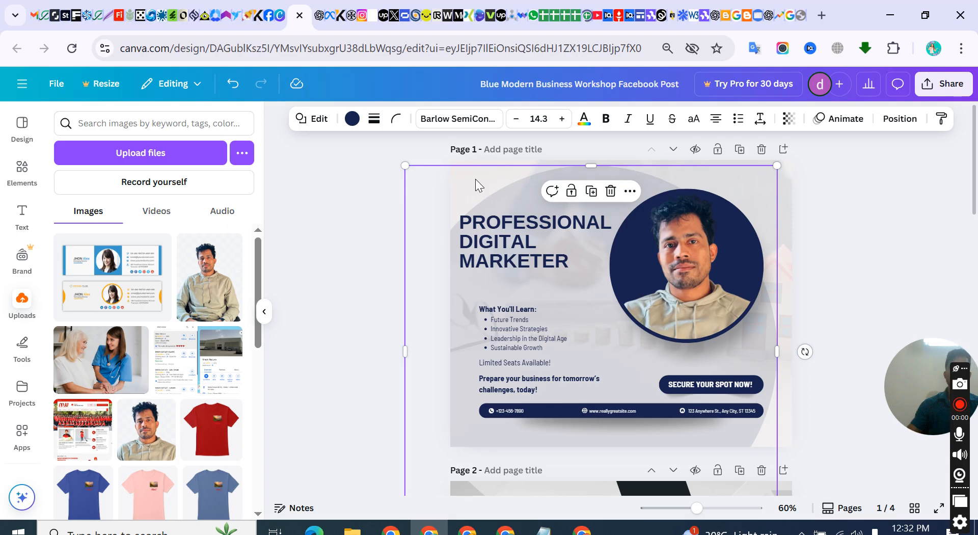
Switch to Facebook to review the GrowthWave Digital Marketing page and its profile picture, and return to the Canva design
left_click(269, 15)
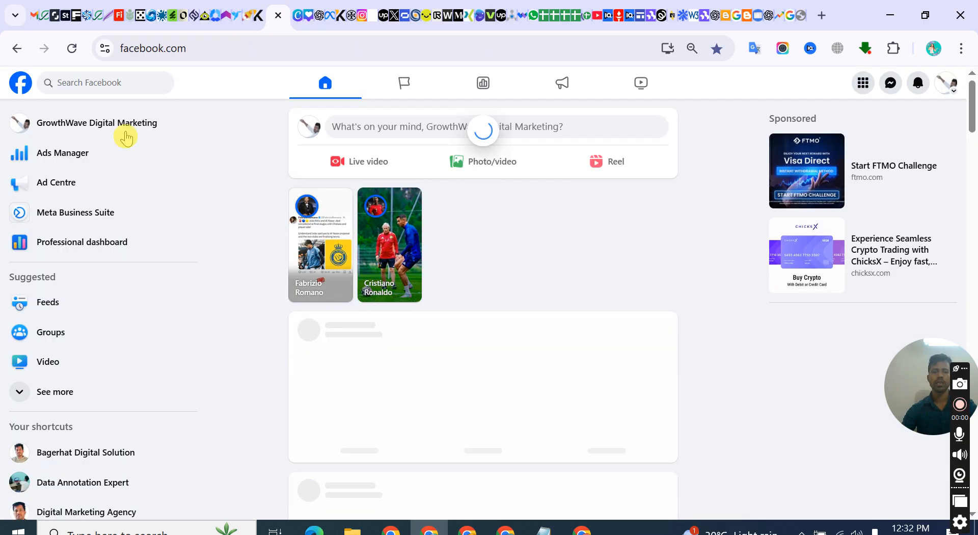
left_click(40, 123)
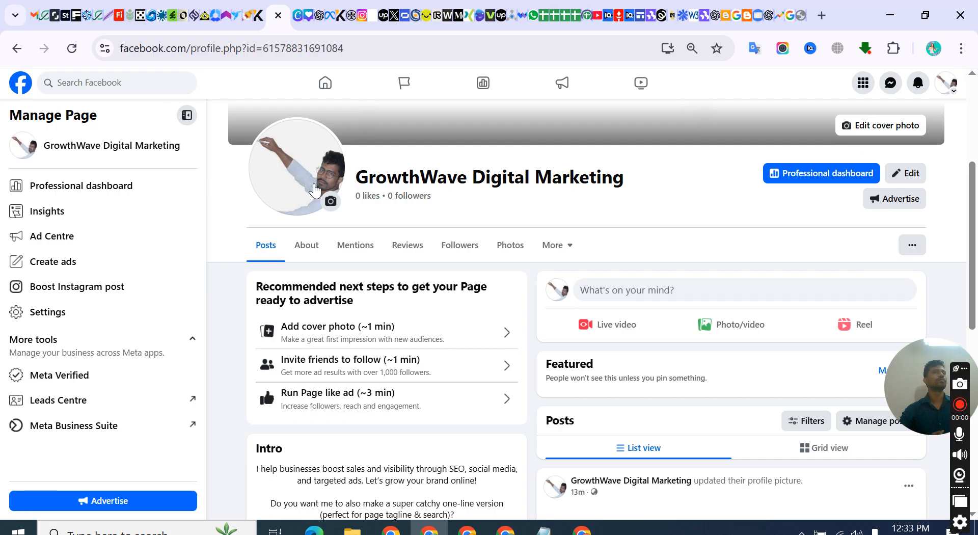
scroll(285, 168, "up", 4)
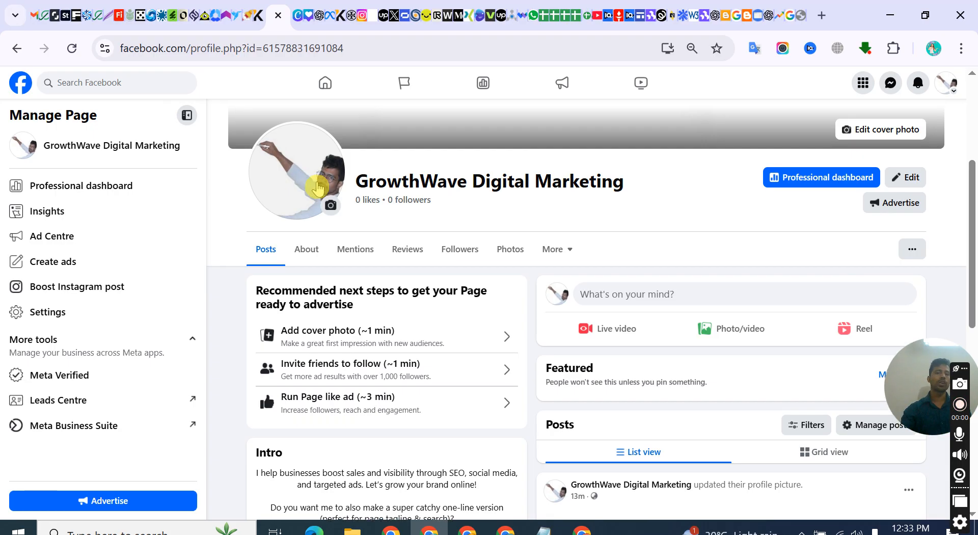
scroll(289, 360, "down", 4)
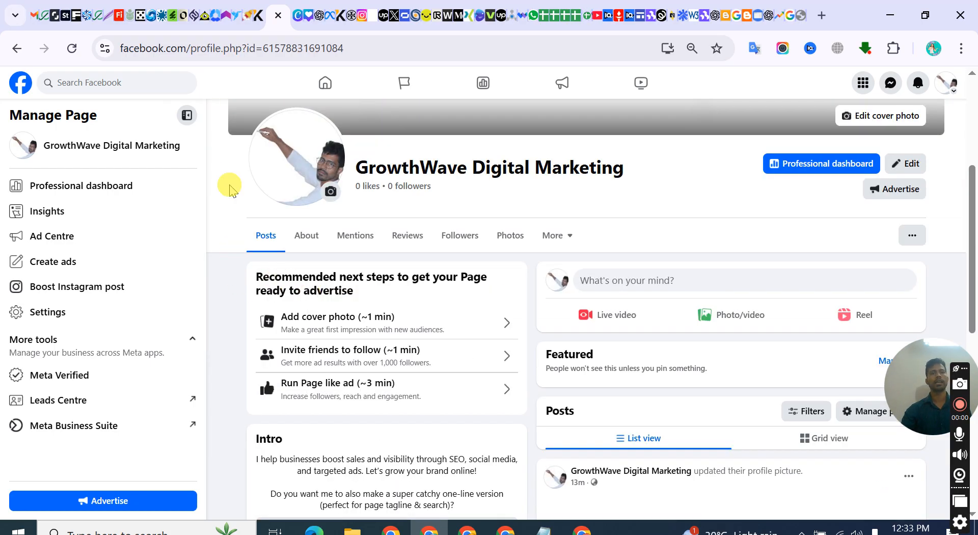
left_click(301, 17)
left_click(309, 18)
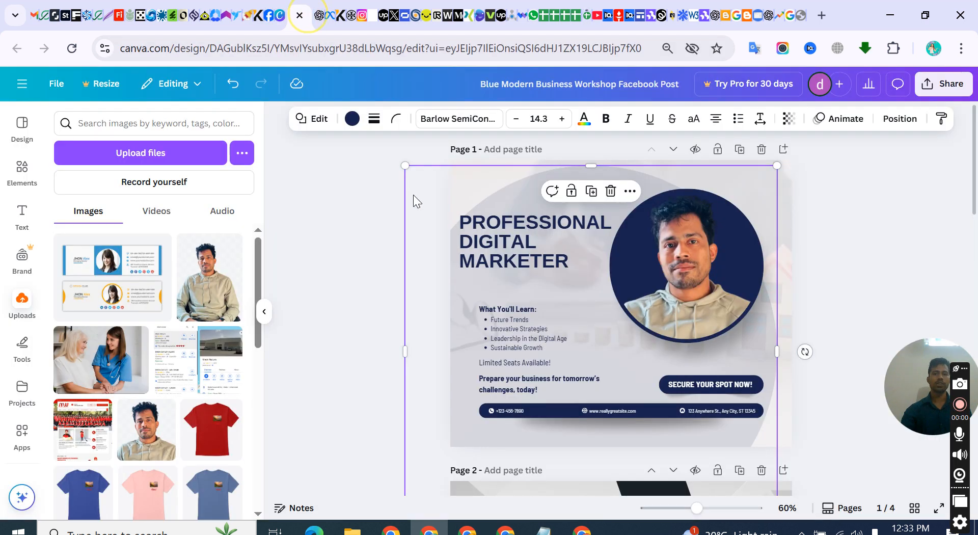
left_click(431, 188)
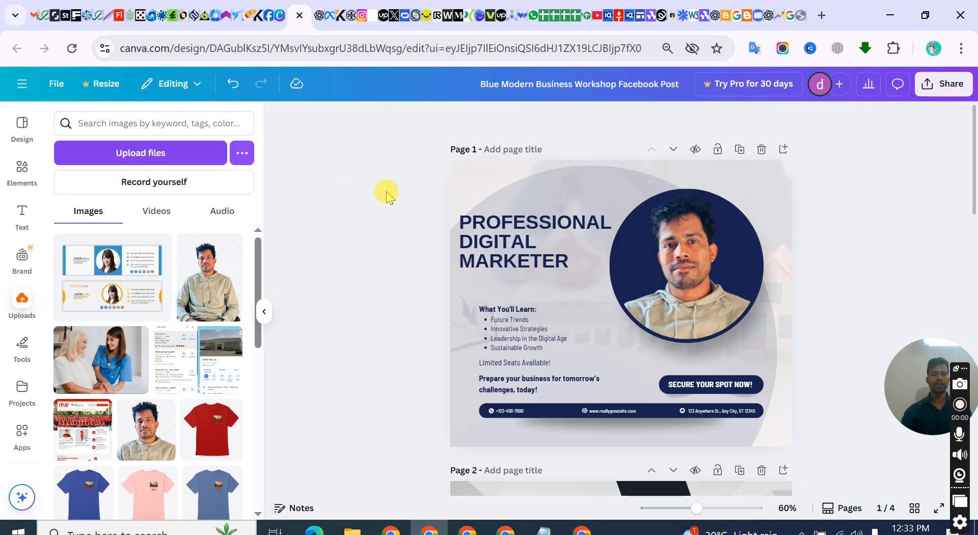
left_click(456, 182)
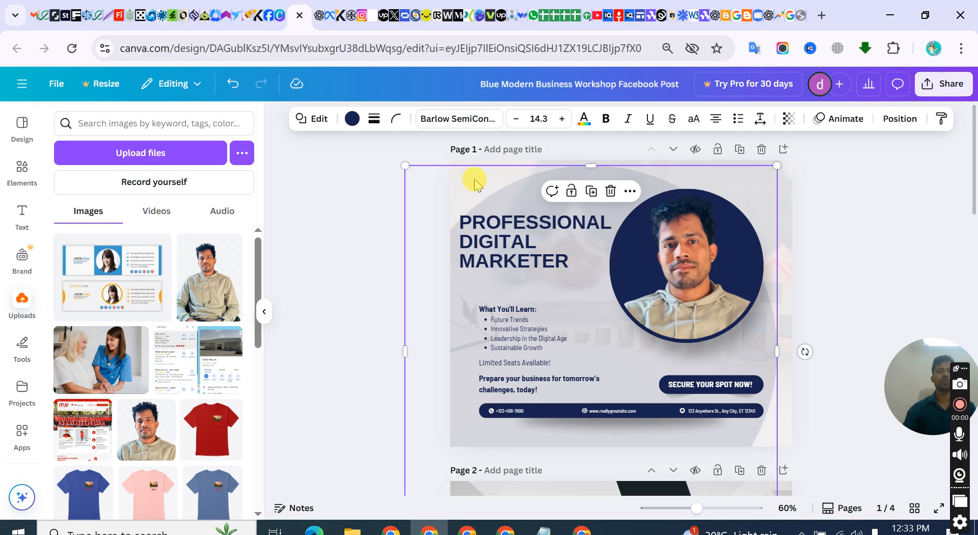
Delete the "What You'll Learn:" label above the bullet list
left_click(514, 320)
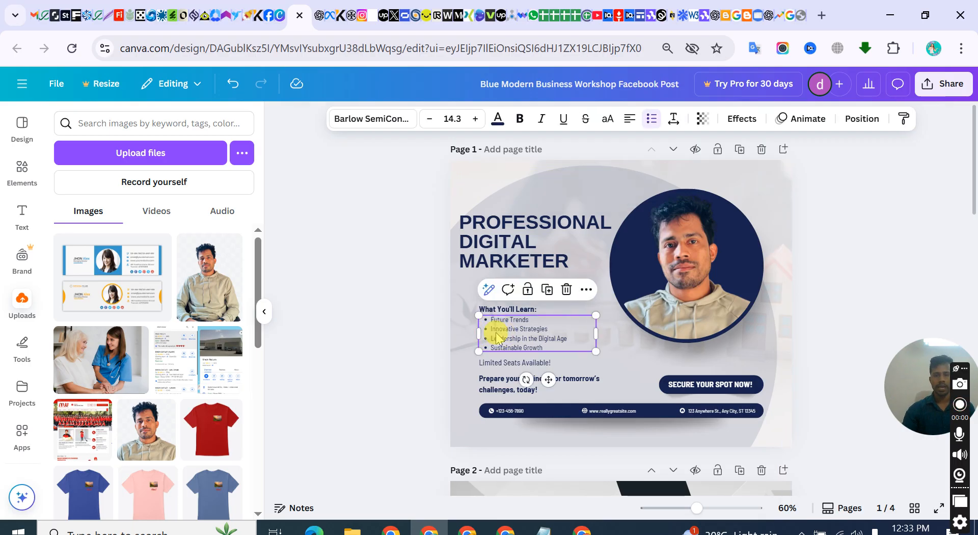
left_click(516, 309)
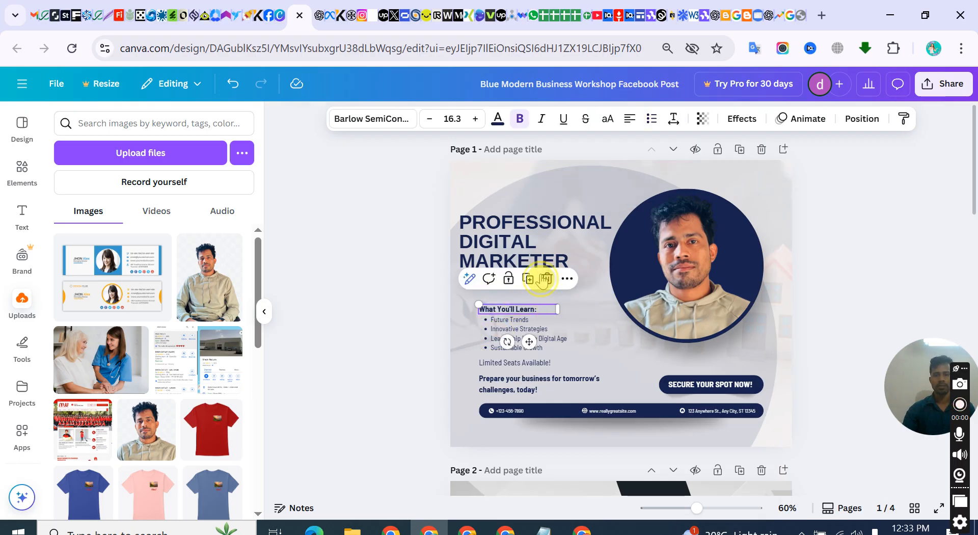
left_click(546, 278)
Add a "Services" heading below "PROFESSIONAL DIGITAL MARKETER" and delete the bullet list beneath it
left_click(21, 217)
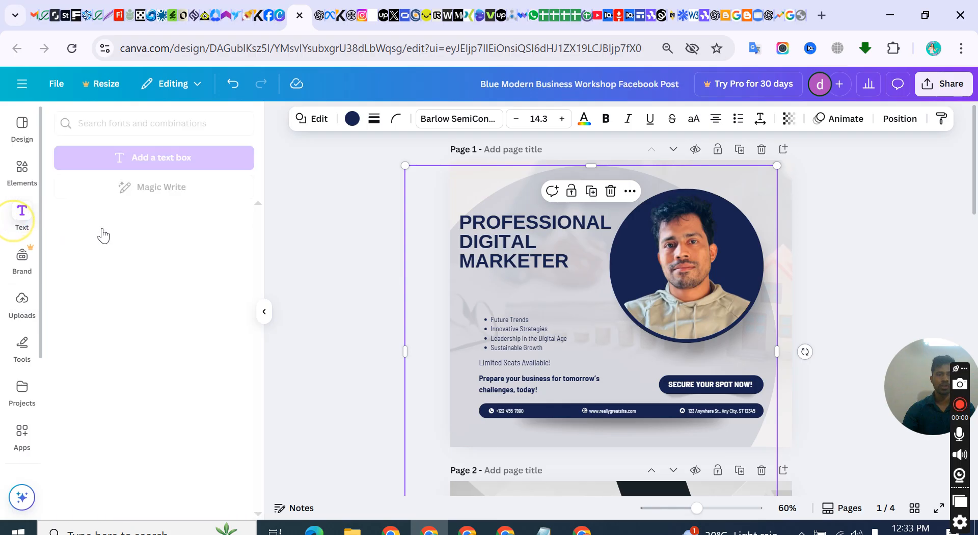
left_click(96, 292)
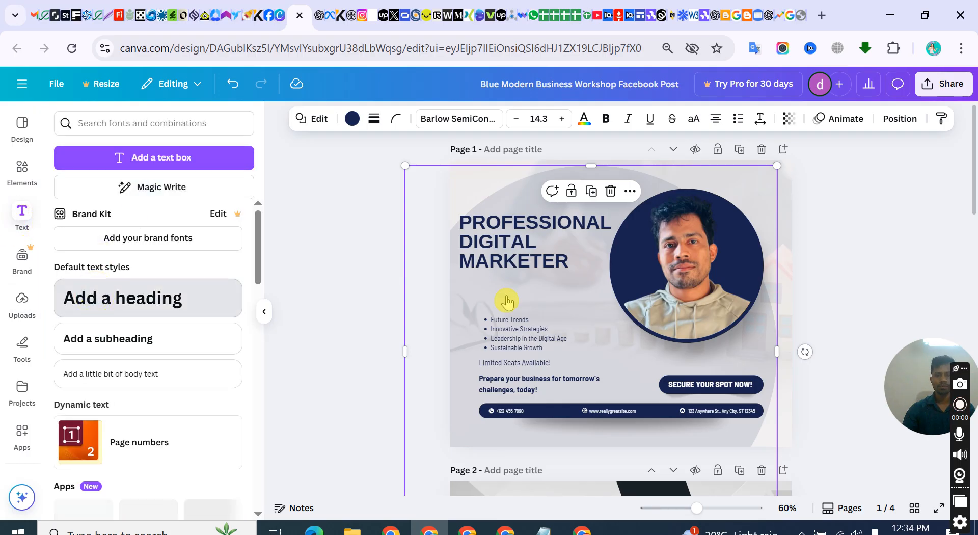
type("S")
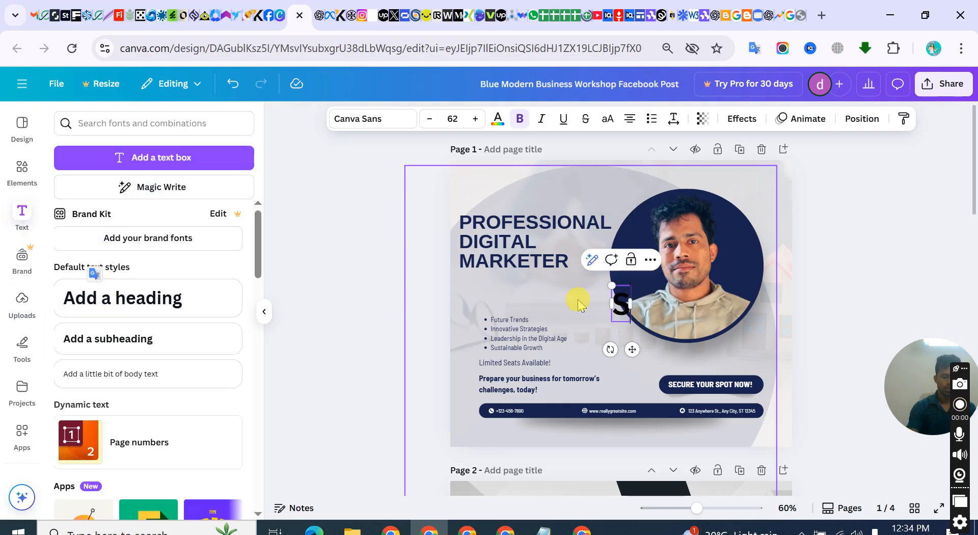
type("ervices")
left_click(817, 285)
left_click_drag(624, 309, 526, 296)
left_click(525, 323)
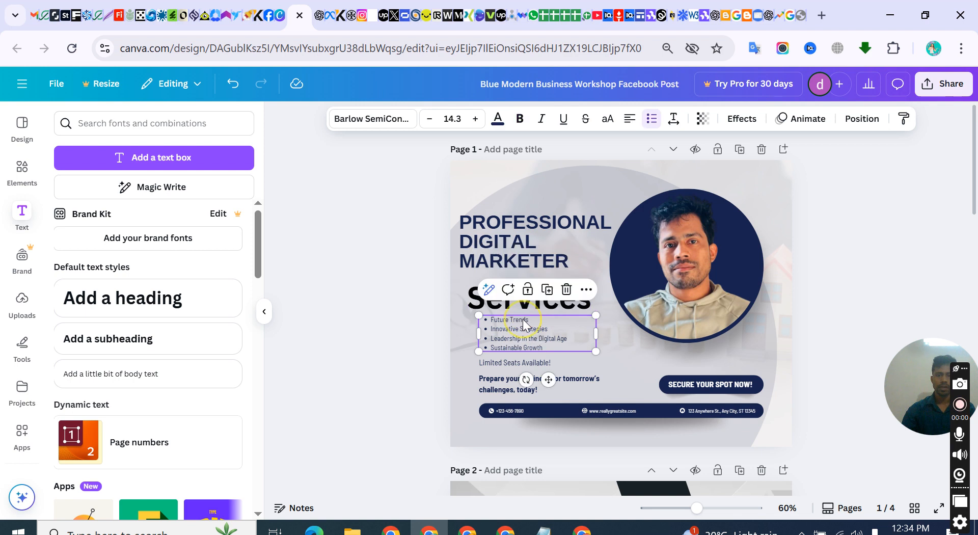
left_click(566, 289)
Move the "Services" heading slightly left so it lines up with the left edge of "PROFESSIONAL DIGITAL MARKETER"
left_click(530, 296)
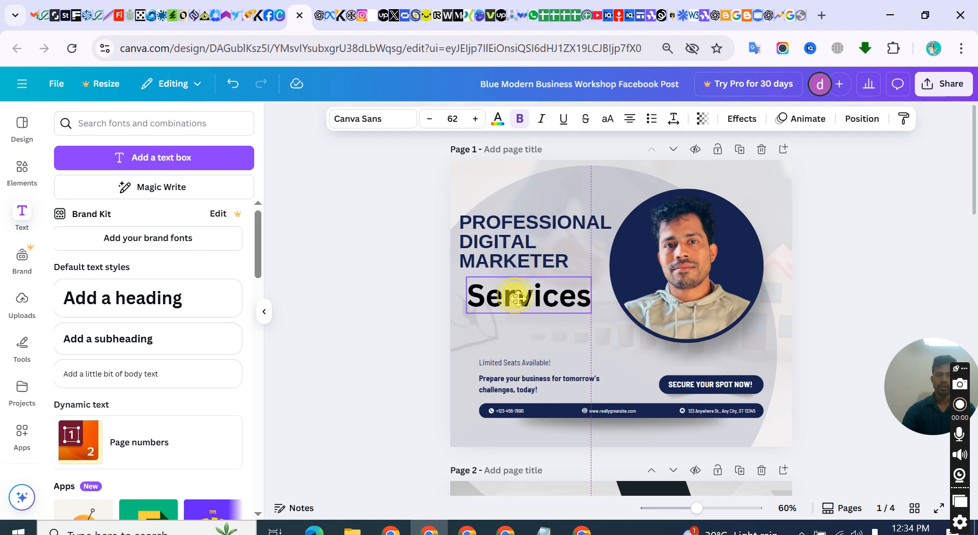
left_click(504, 227)
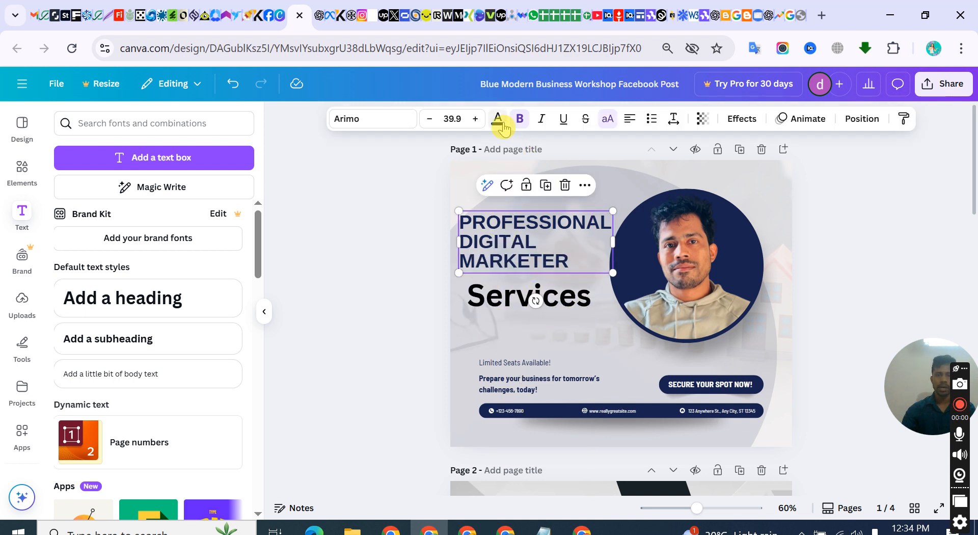
left_click(525, 303)
left_click_drag(517, 301, 510, 300)
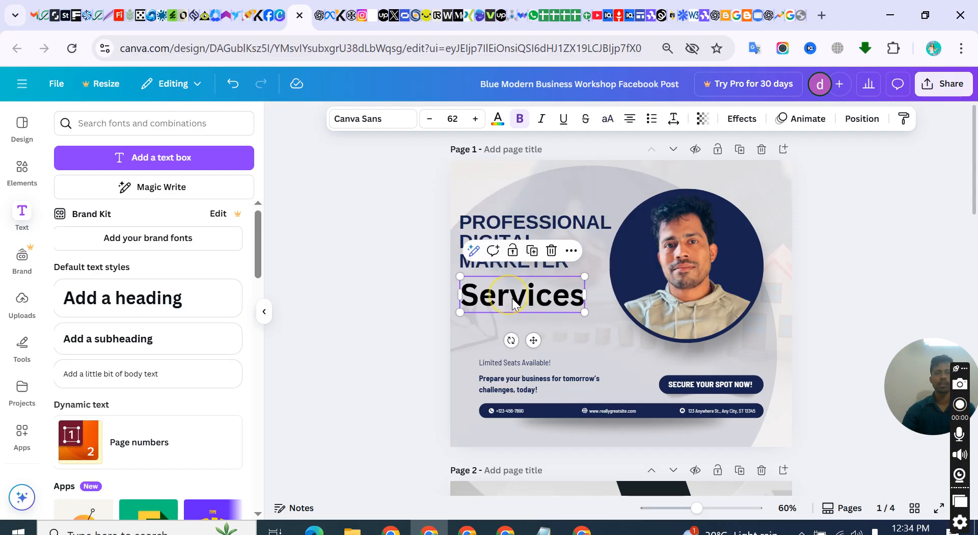
left_click(506, 221)
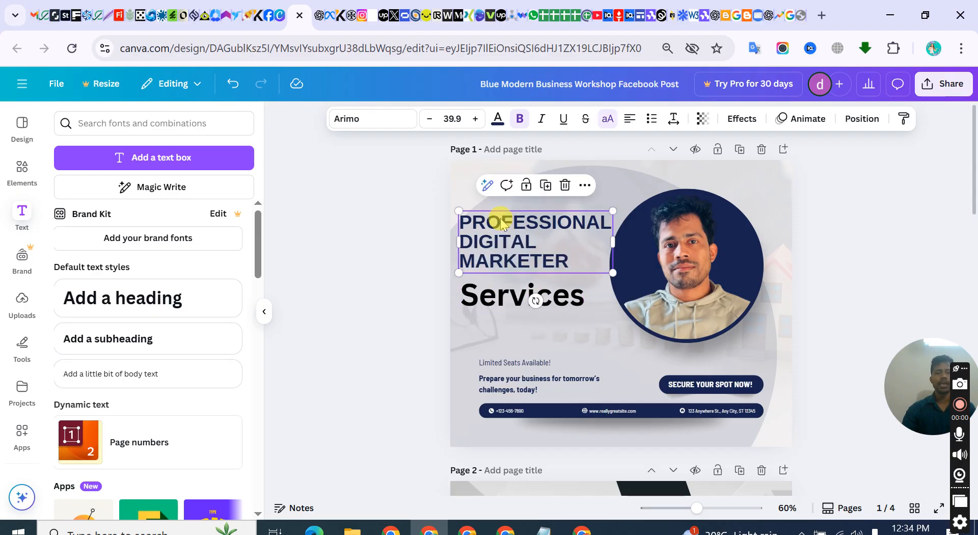
left_click(497, 307)
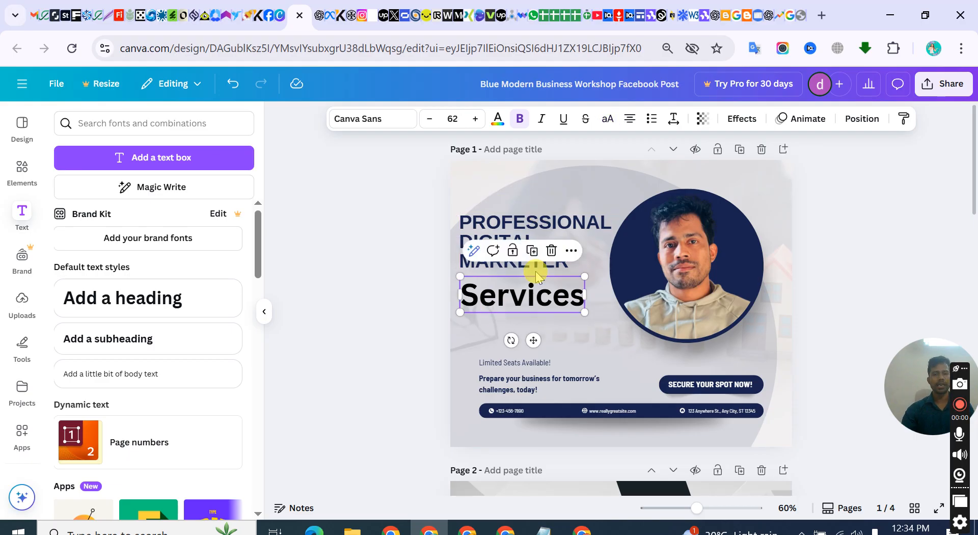
scroll(522, 303, "up", 2)
left_click(666, 237)
left_click(448, 209)
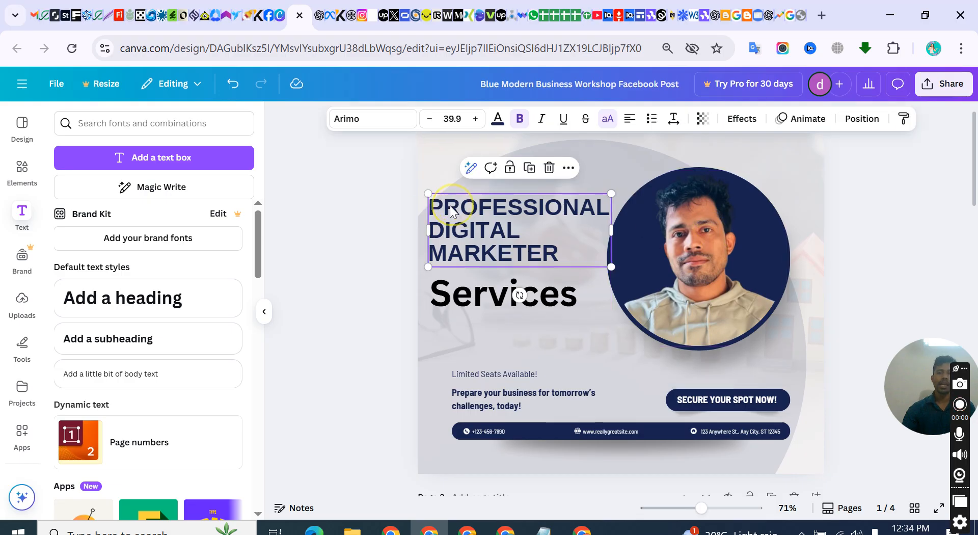
left_click(490, 297)
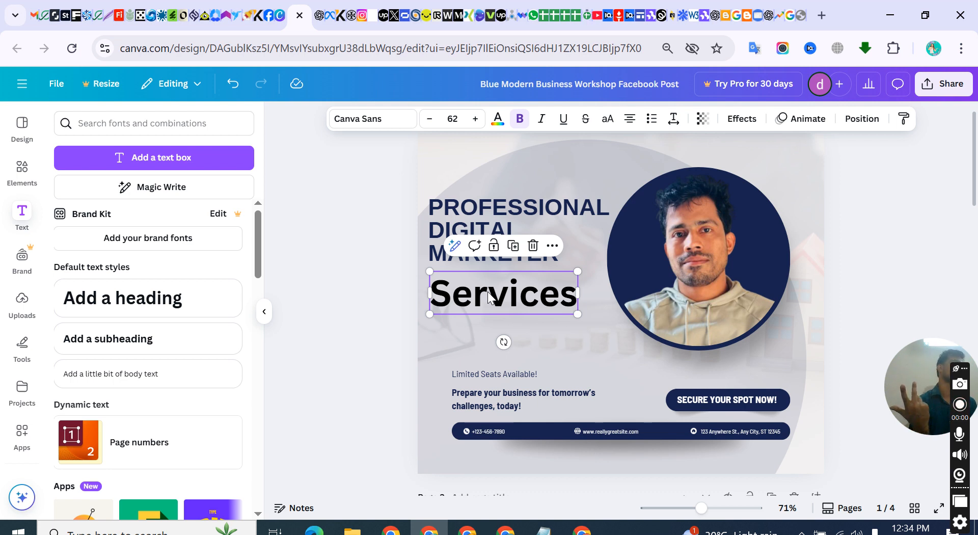
Copy the text colour code #17224D from the "PROFESSIONAL DIGITAL MARKETER" heading
left_click(507, 205)
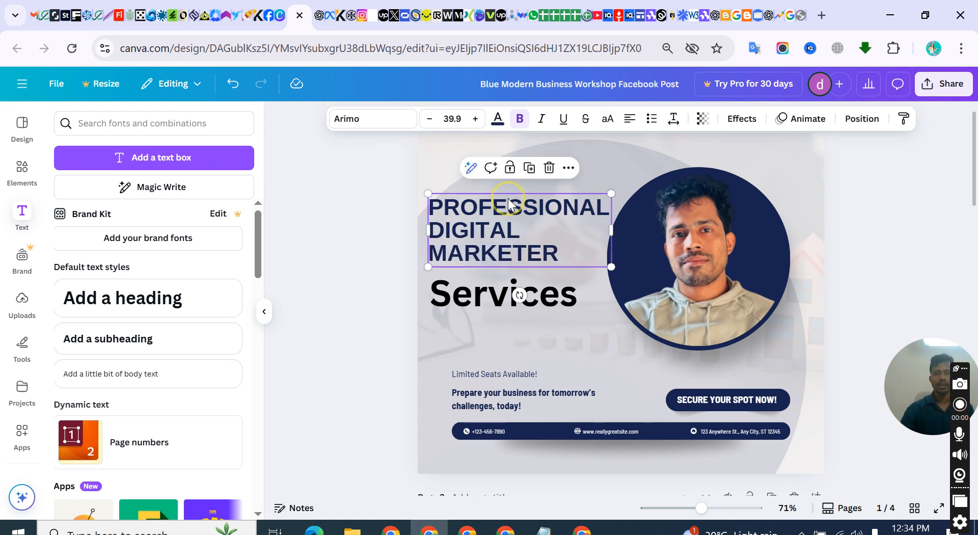
left_click(497, 122)
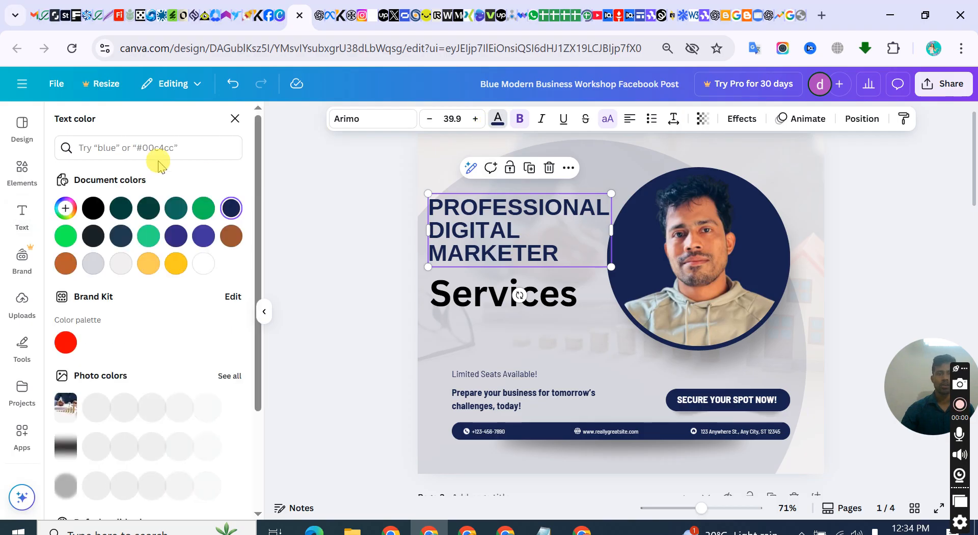
left_click(71, 213)
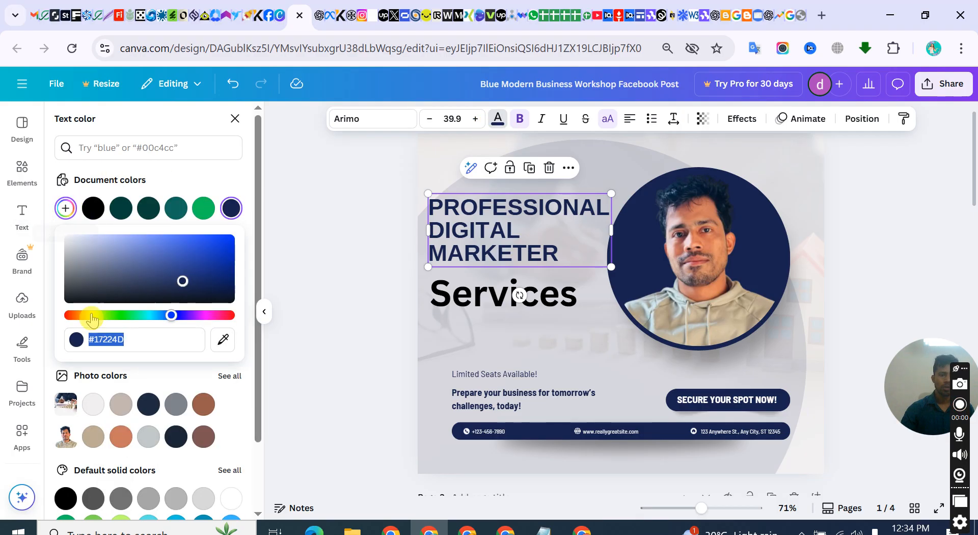
left_click_drag(134, 344, 76, 337)
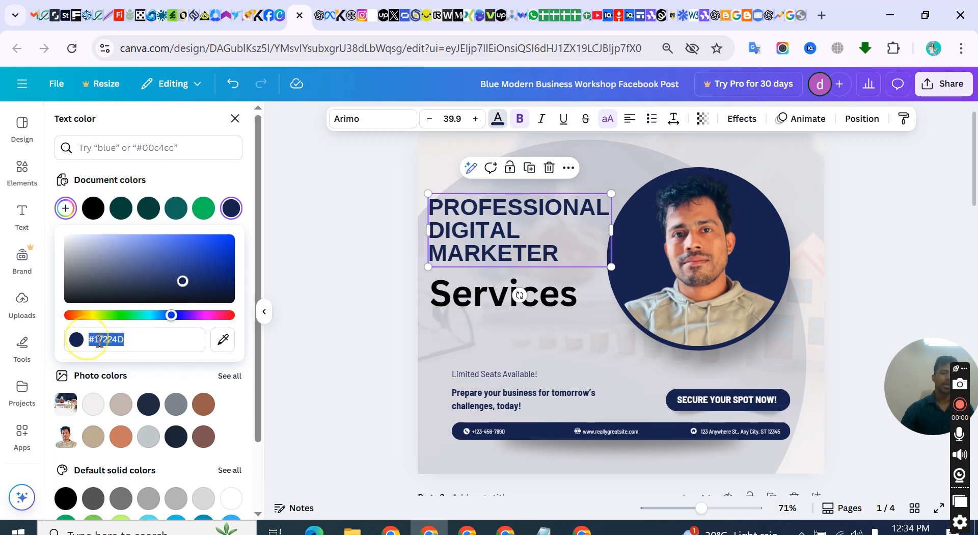
right_click(100, 342)
left_click(144, 166)
Set the text colour of the "Services" heading to the copied code #17224D
left_click(469, 287)
left_click(494, 302)
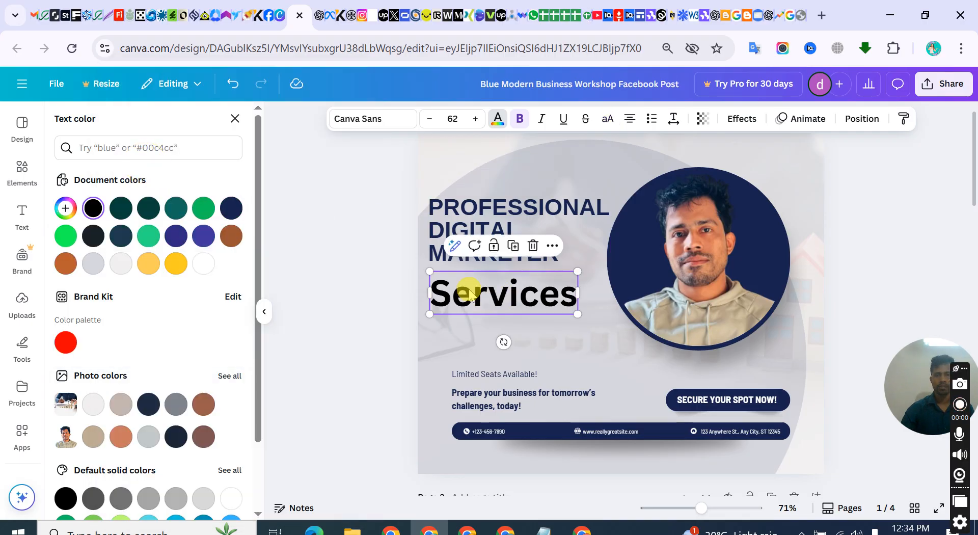
left_click(497, 120)
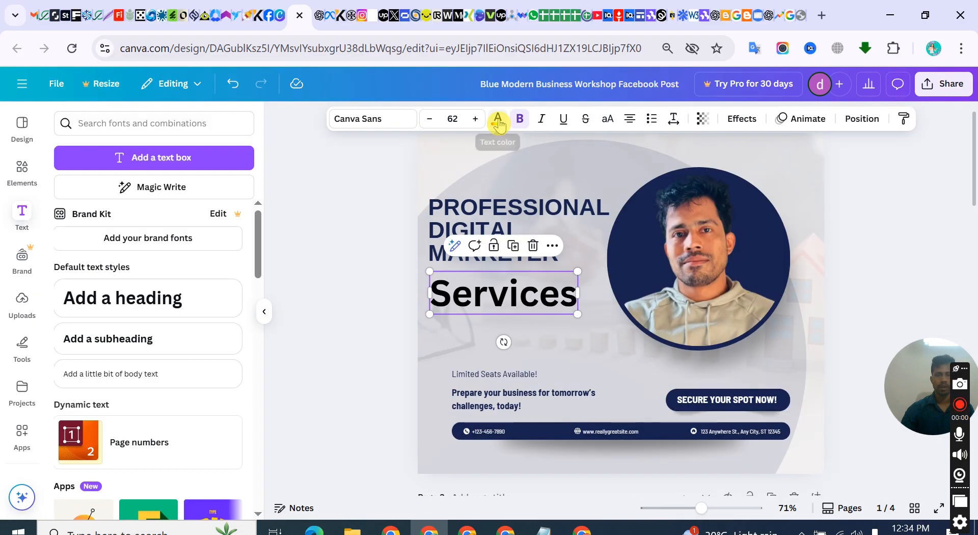
left_click(496, 128)
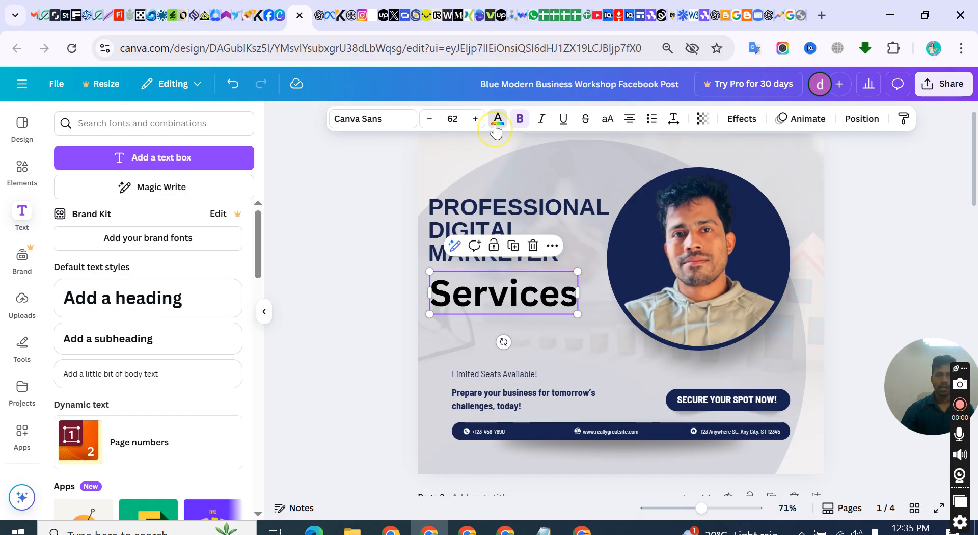
left_click(65, 208)
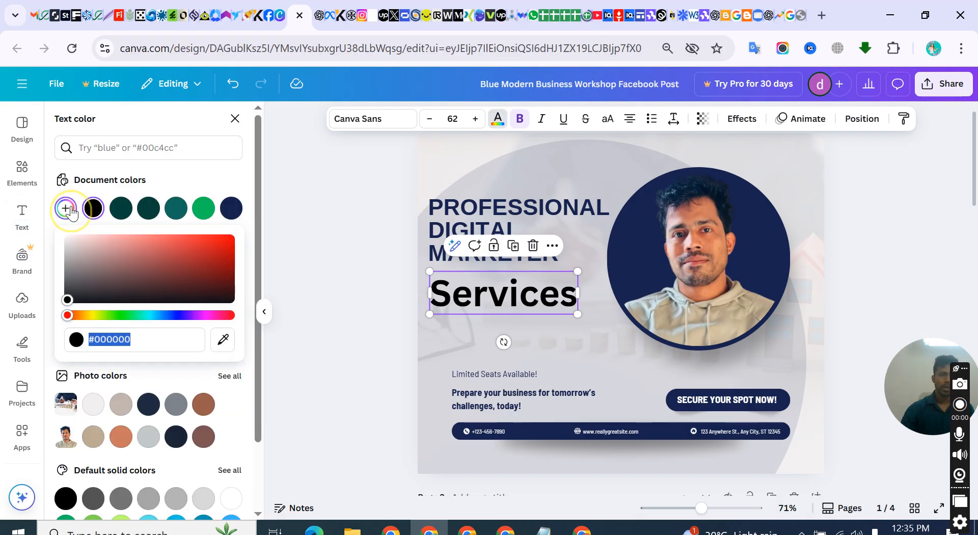
left_click(103, 340)
left_click(149, 340)
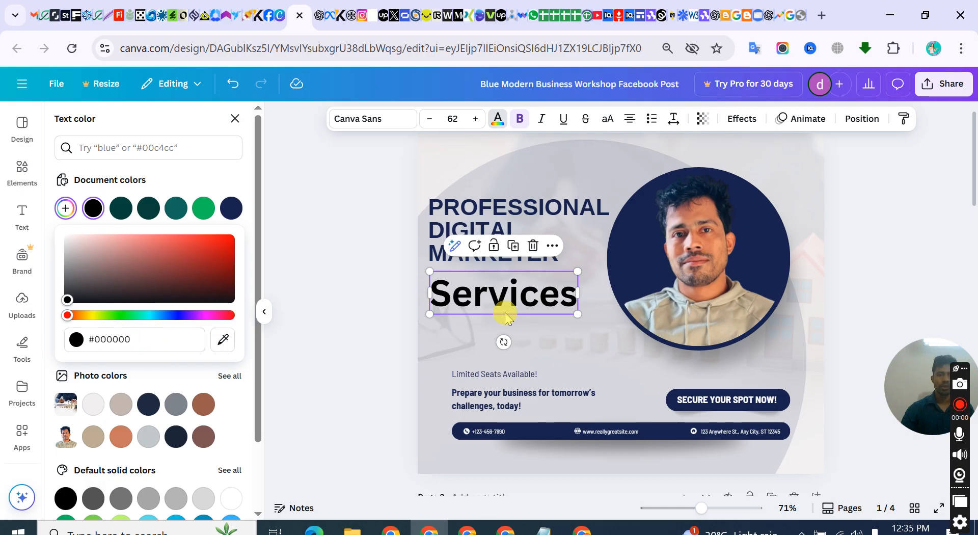
left_click_drag(137, 339, 73, 340)
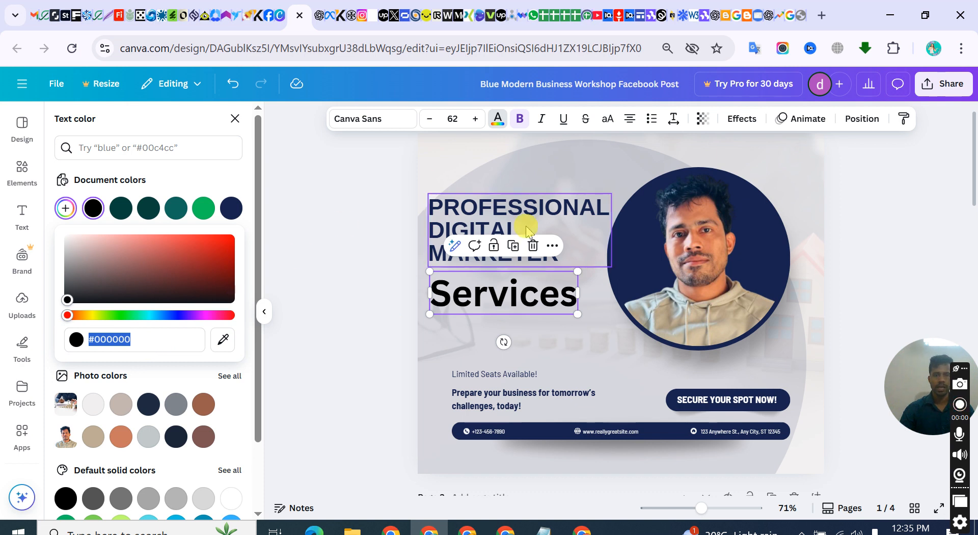
key("ctrl+v")
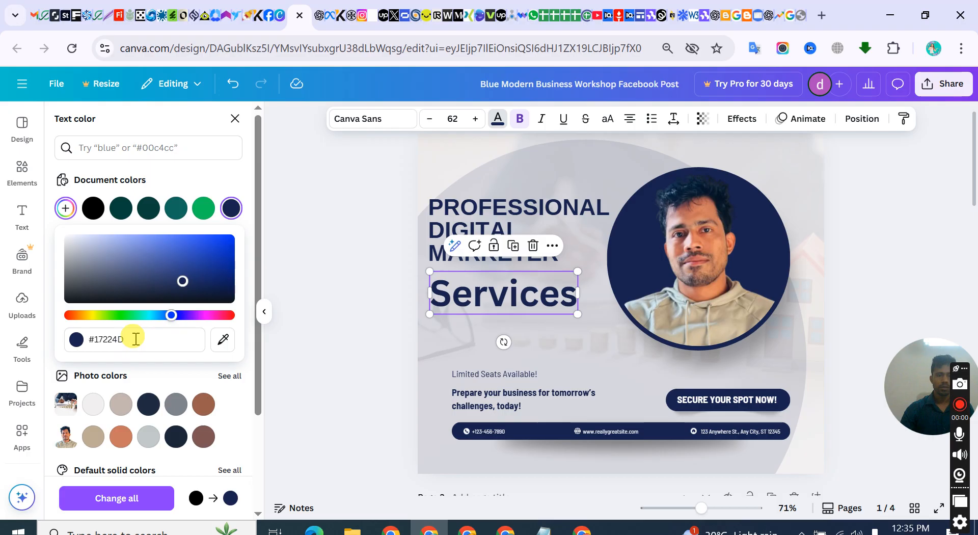
left_click(490, 322)
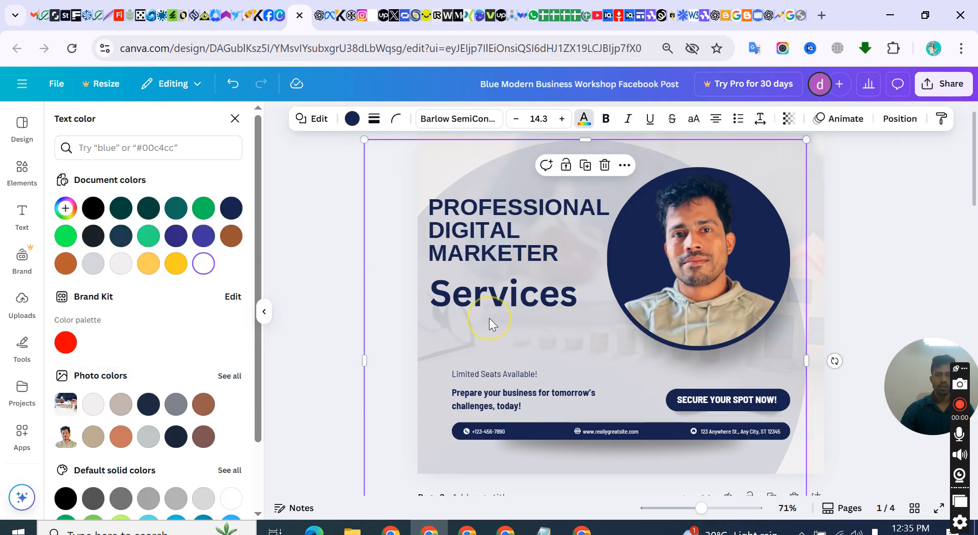
left_click(556, 311)
left_click(542, 225)
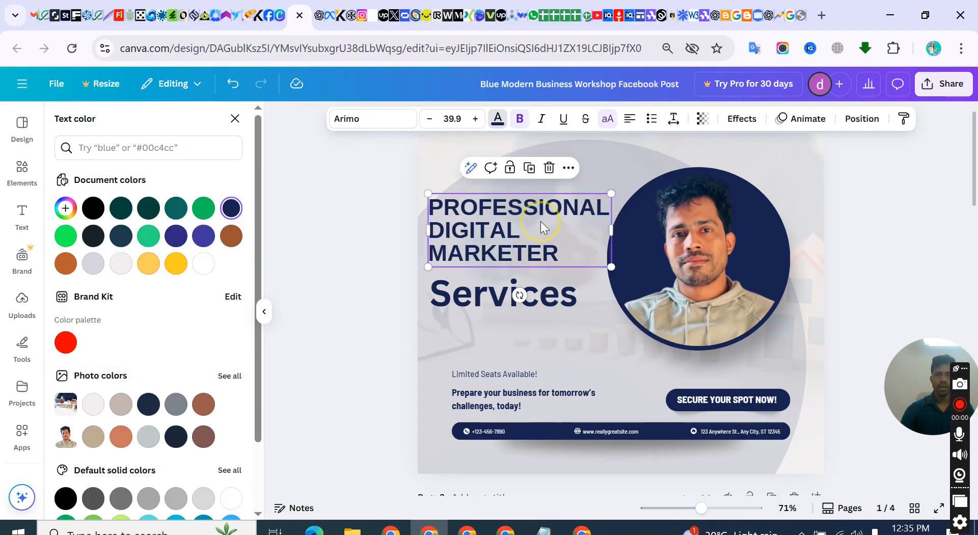
left_click(465, 297)
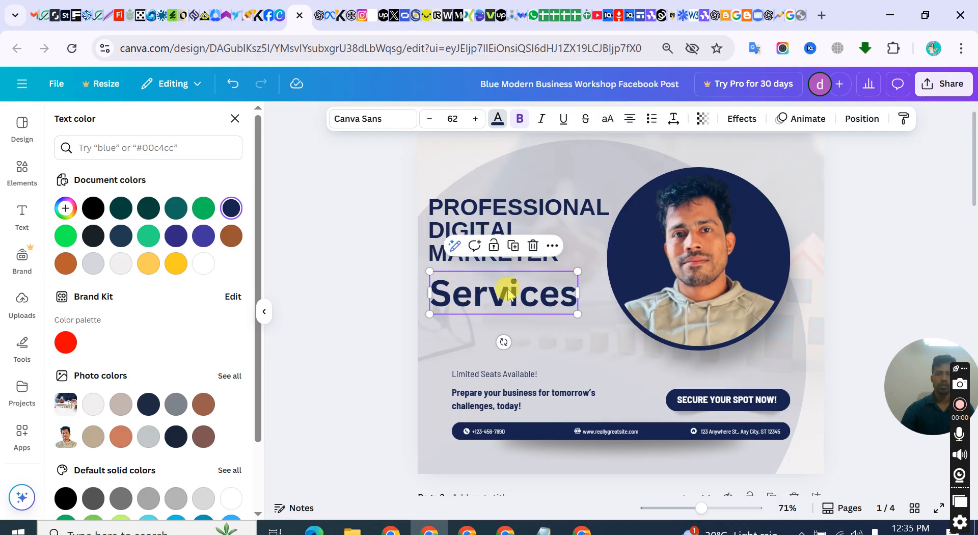
Review the custom text colour of "PROFESSIONAL DIGITAL MARKETER" and copy its colour code again
left_click(505, 206)
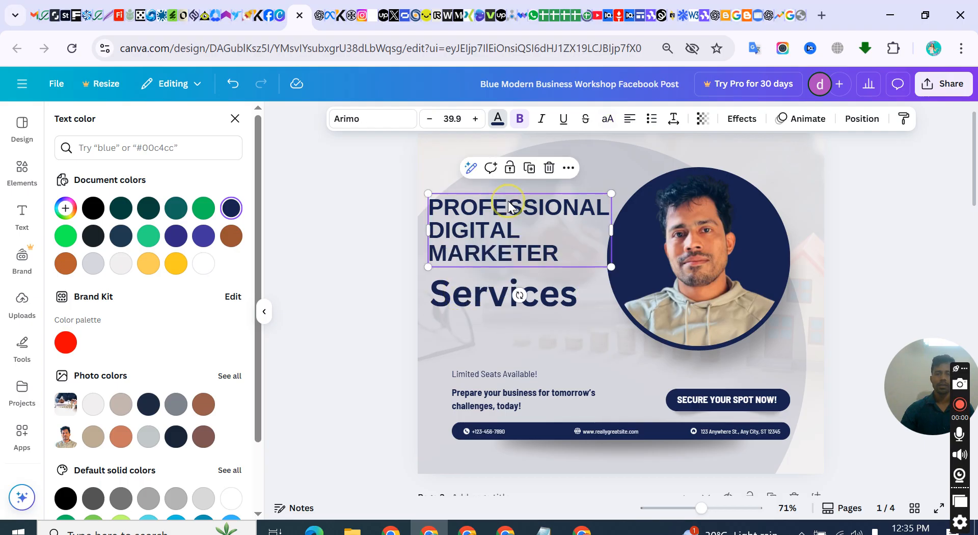
left_click(500, 116)
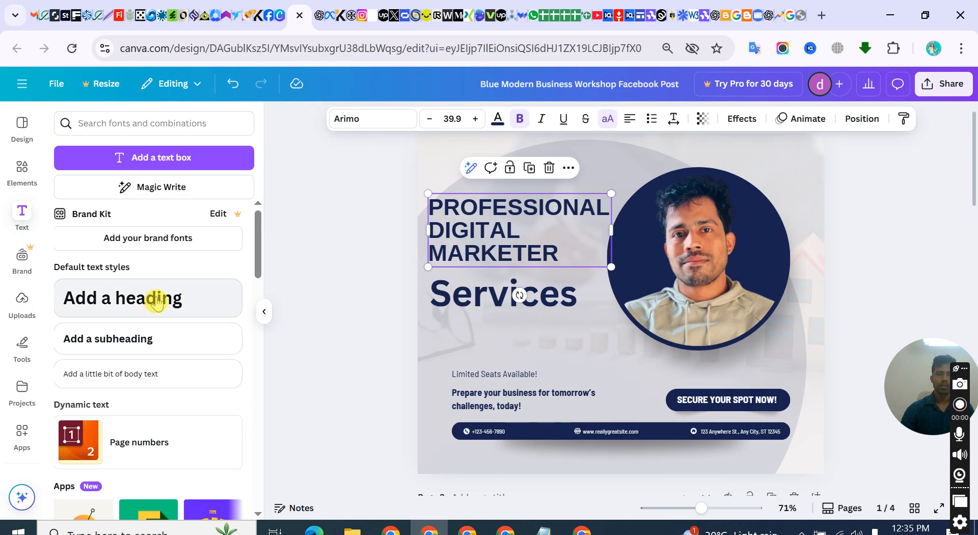
left_click(498, 120)
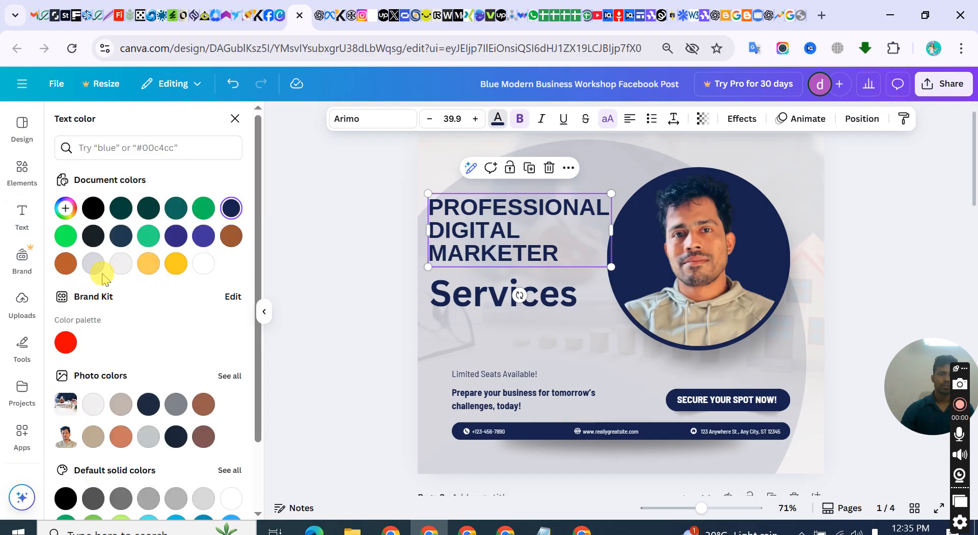
left_click(65, 208)
right_click(97, 339)
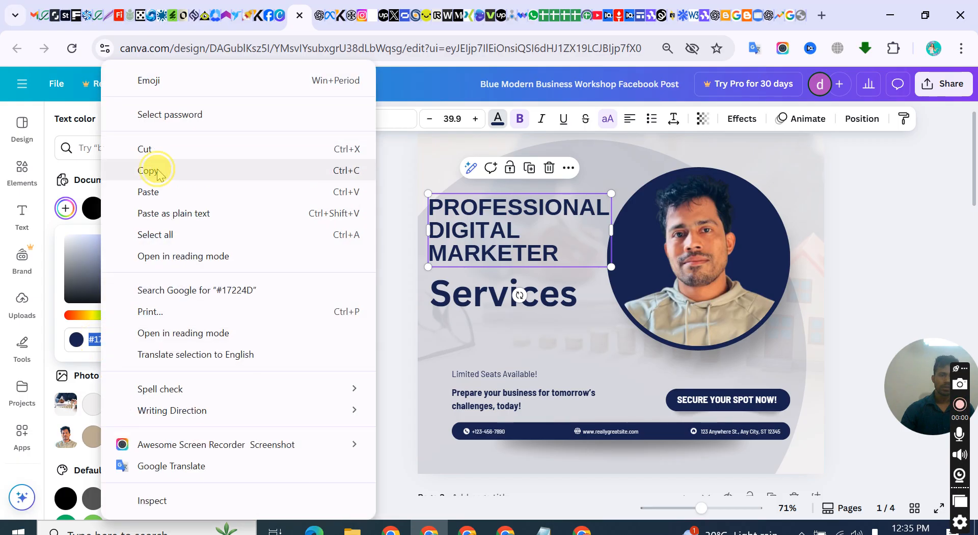
left_click(152, 170)
Check the custom text colour code of the "Services" heading against the copied one and close the colour picker
left_click(474, 295)
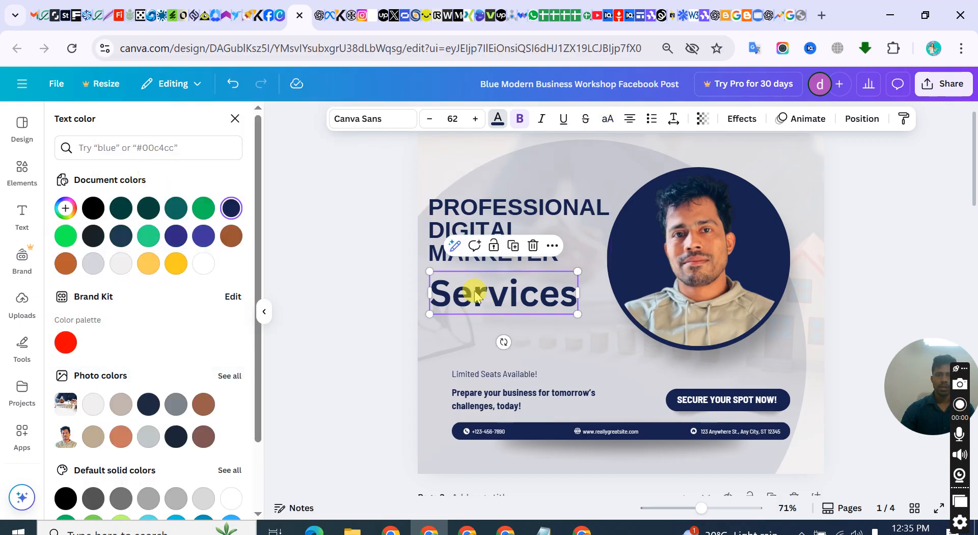
double_click(466, 291)
left_click(496, 118)
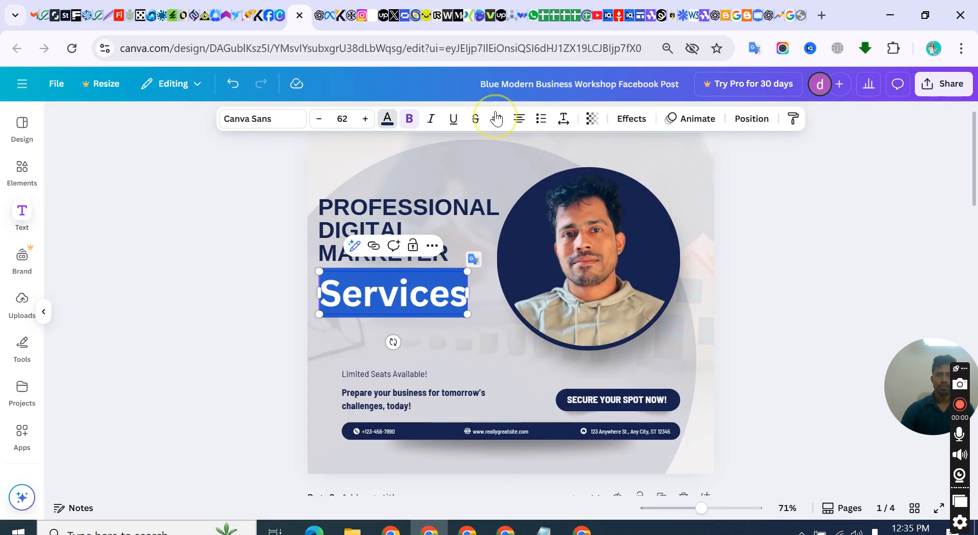
left_click(497, 118)
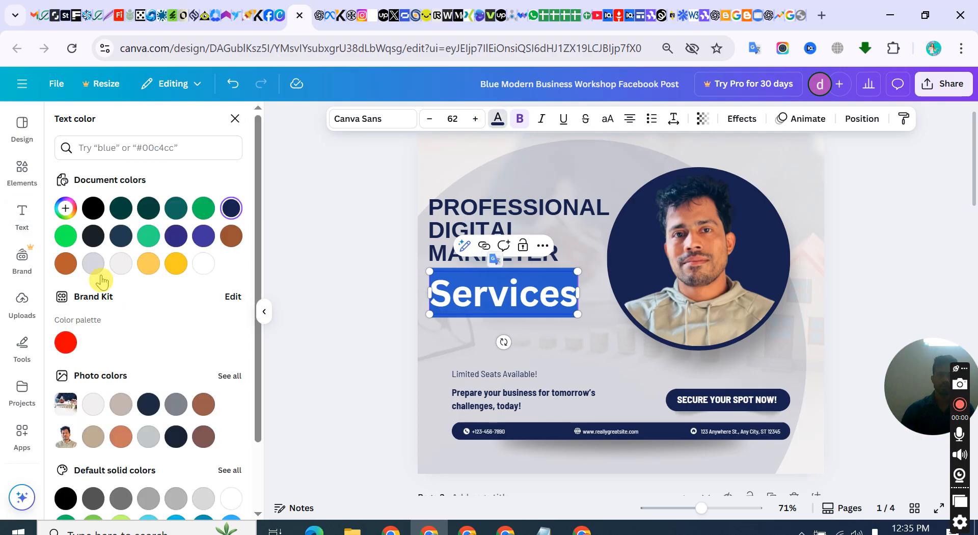
left_click(65, 208)
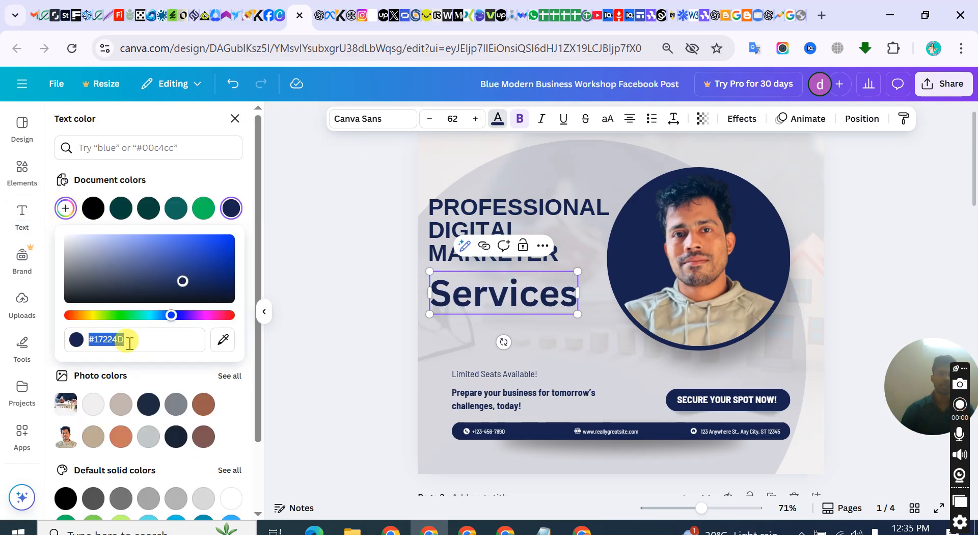
left_click(129, 343)
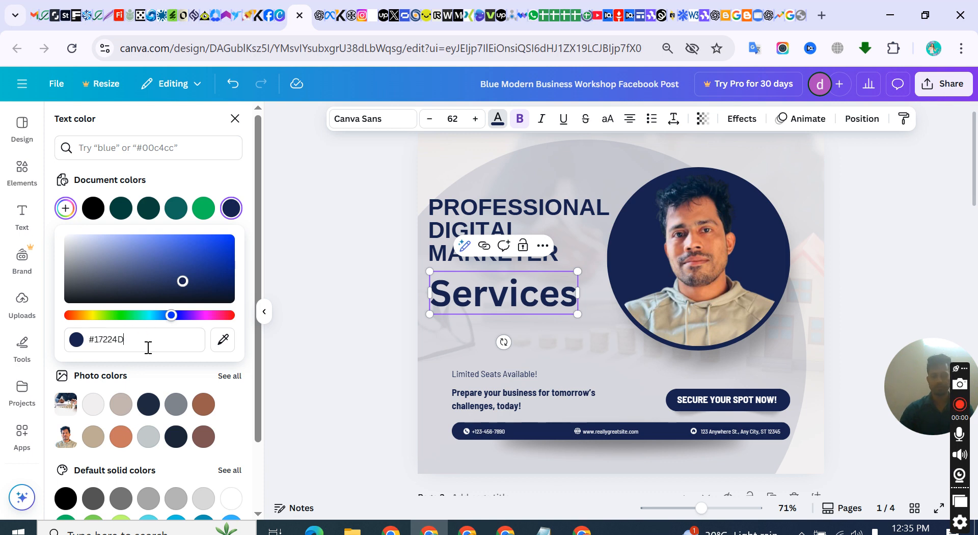
left_click(147, 348)
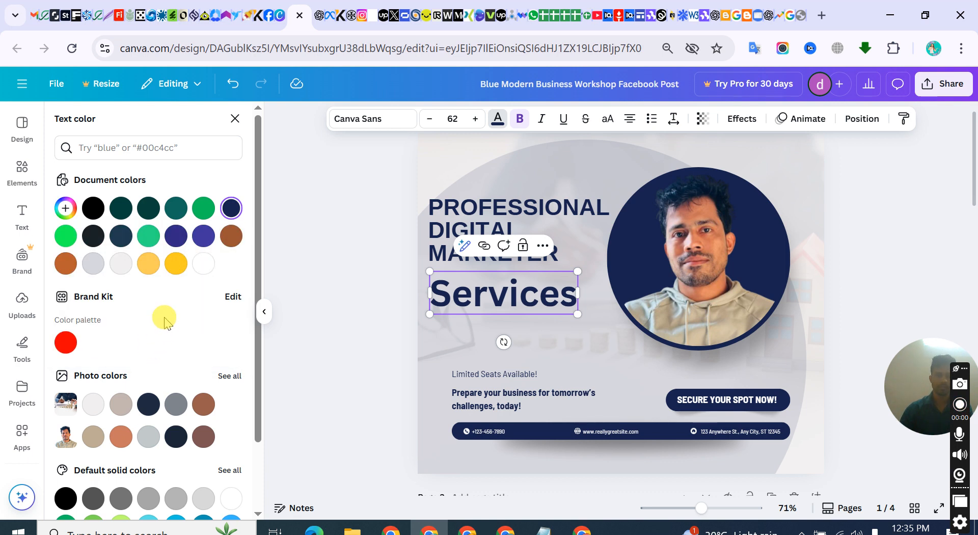
left_click(567, 189)
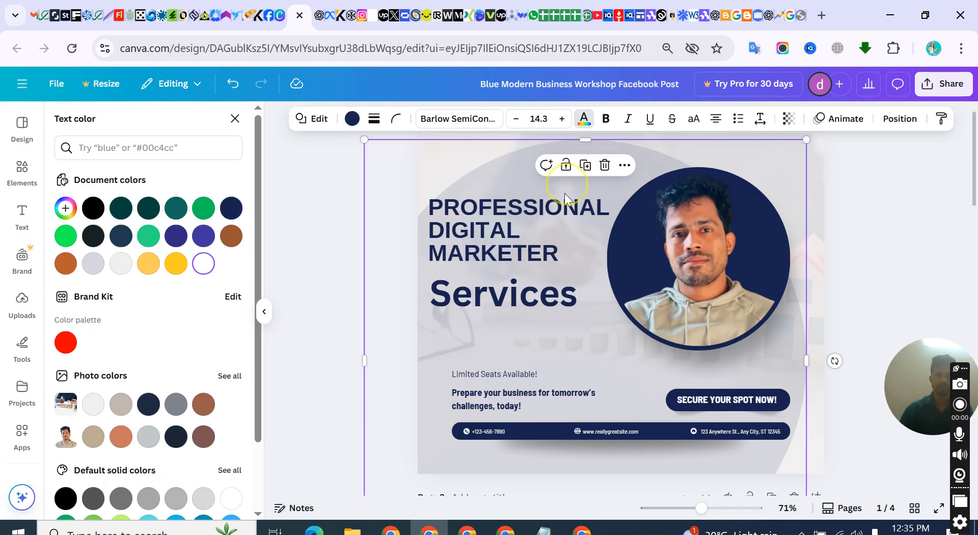
left_click(488, 301)
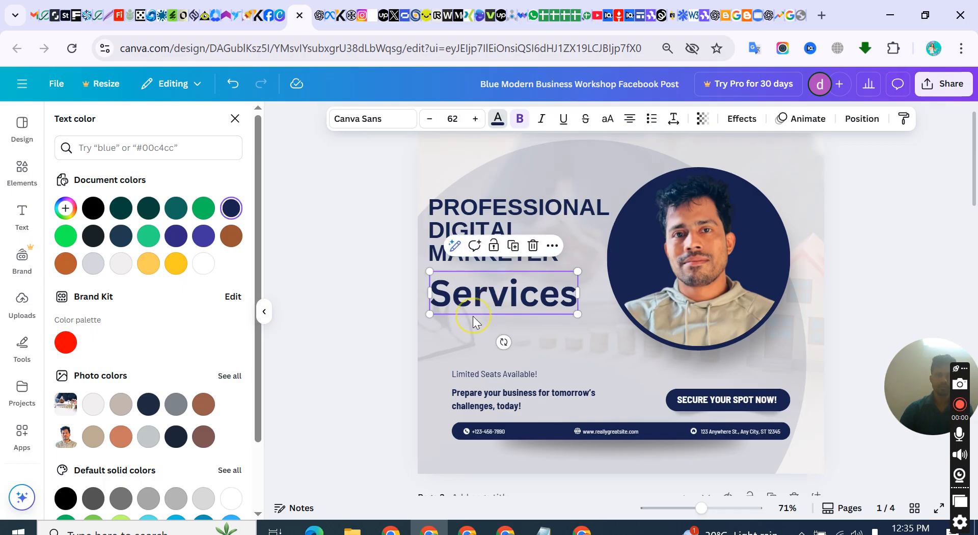
left_click(539, 219)
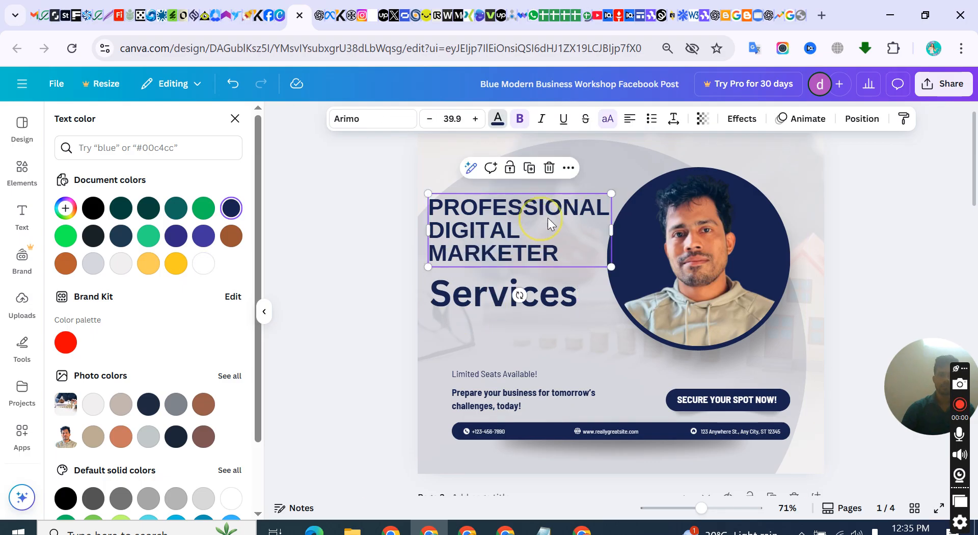
left_click(545, 295)
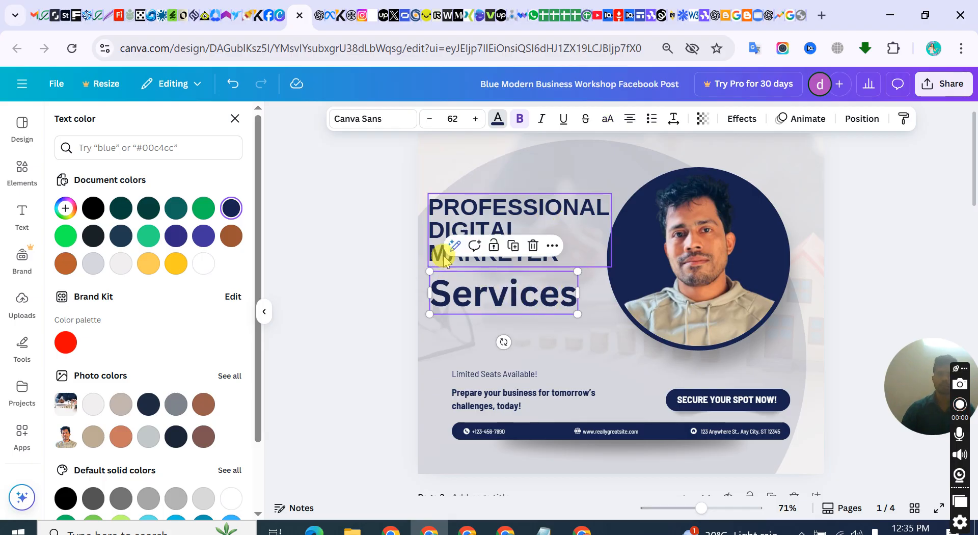
Set the font of the "Services" heading to Arimo, matching the "PROFESSIONAL DIGITAL MARKETER" heading
left_click(499, 216)
left_click(476, 286)
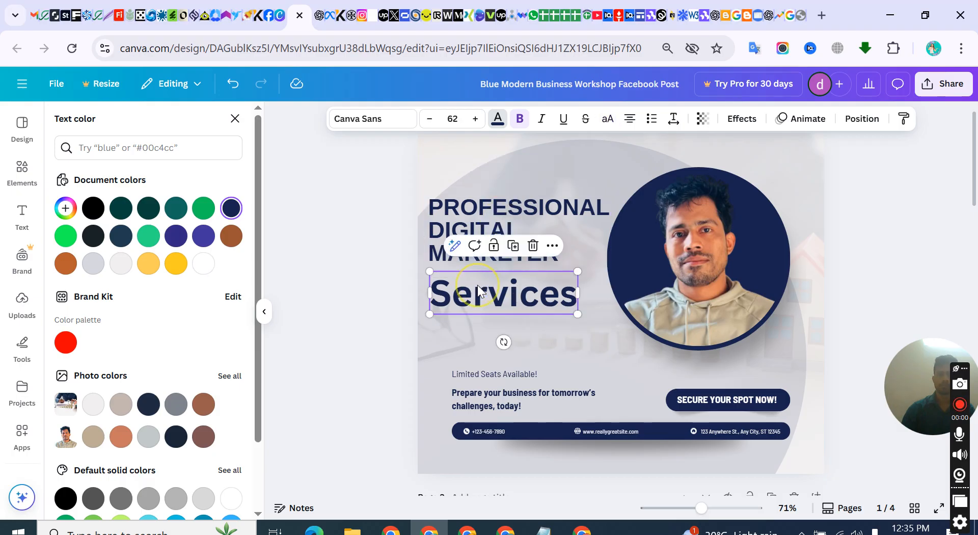
left_click(509, 229)
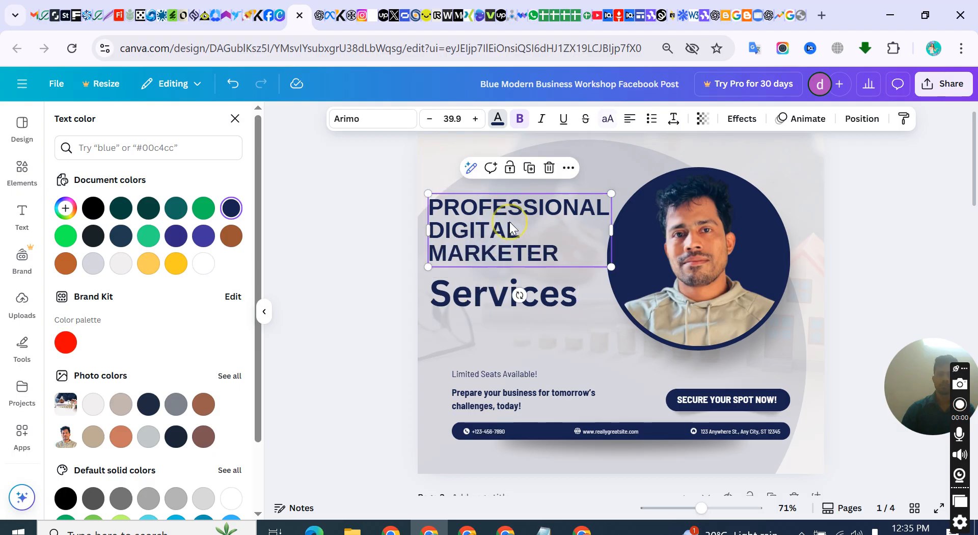
left_click(488, 286)
left_click(488, 204)
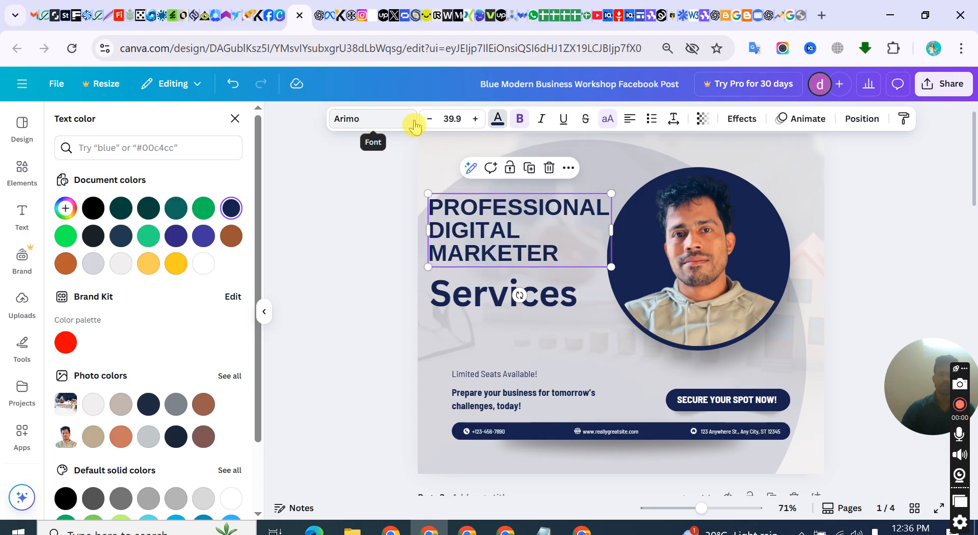
left_click(449, 285)
left_click(381, 122)
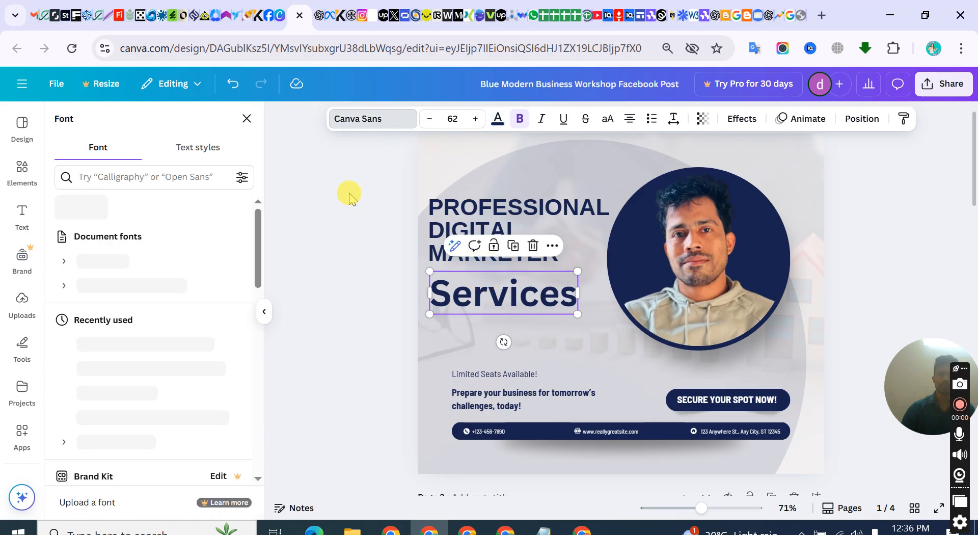
left_click(123, 176)
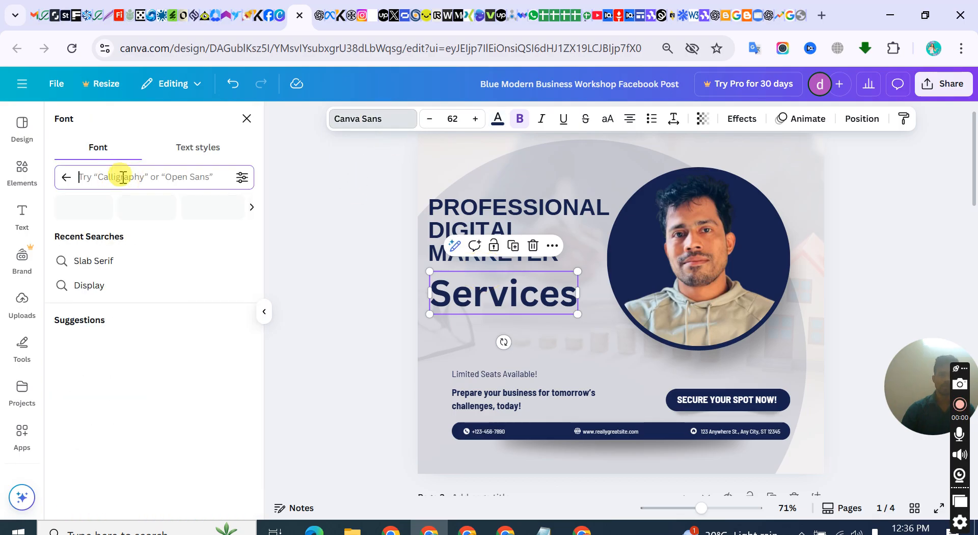
type("arimo")
key("Return")
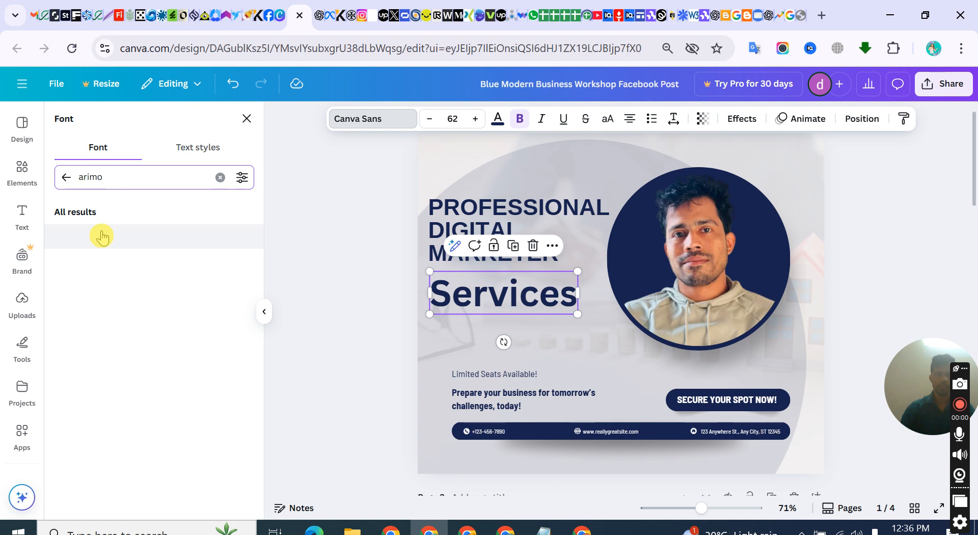
left_click(90, 236)
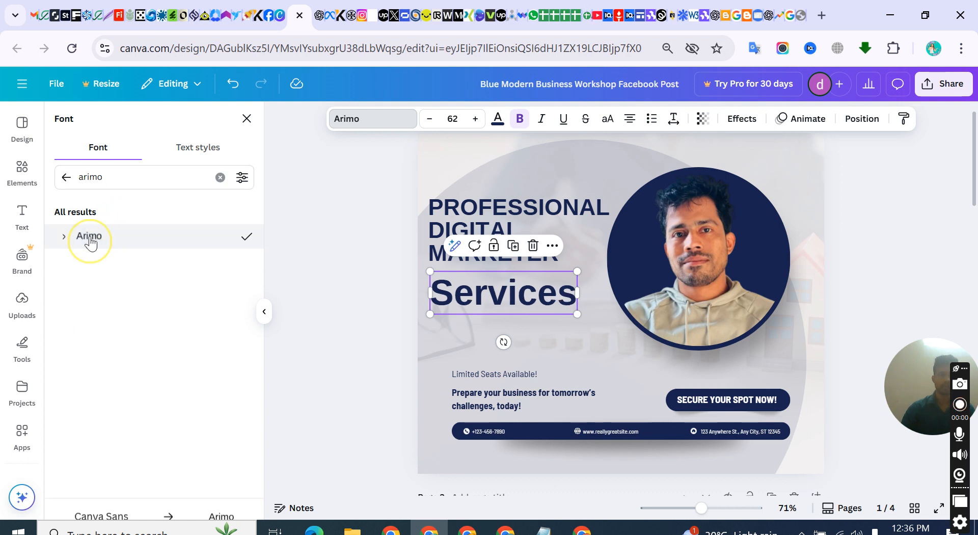
left_click(589, 285)
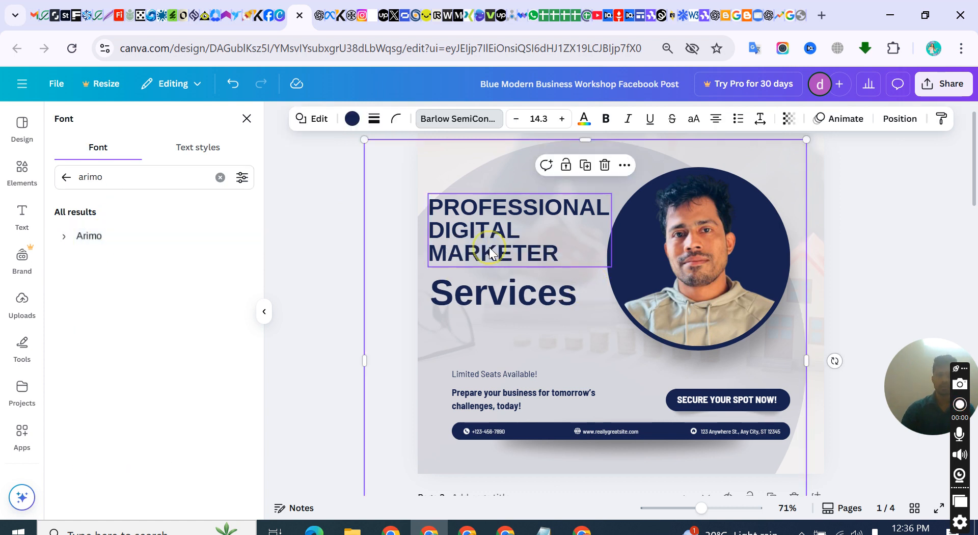
Set the font size of the "PROFESSIONAL DIGITAL MARKETER" heading to 40
left_click(488, 229)
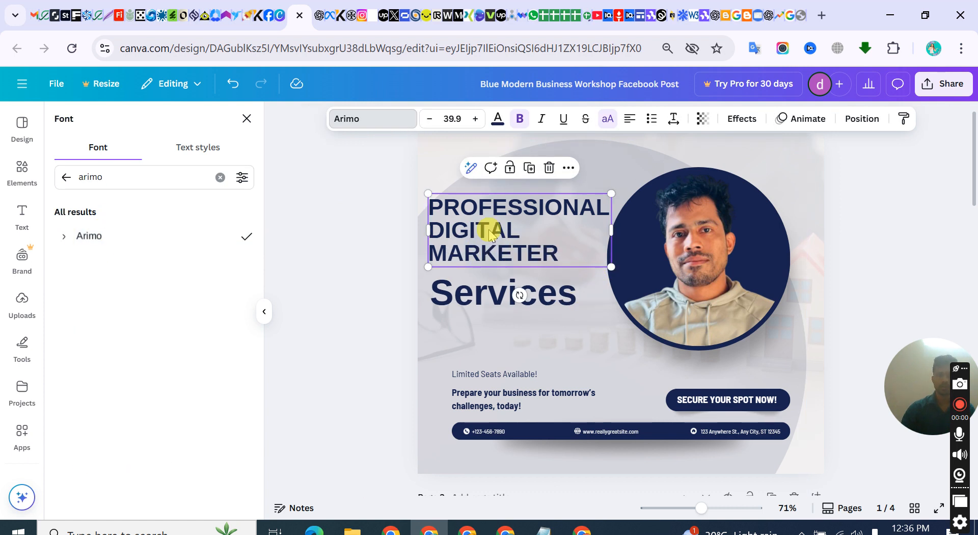
left_click(453, 120)
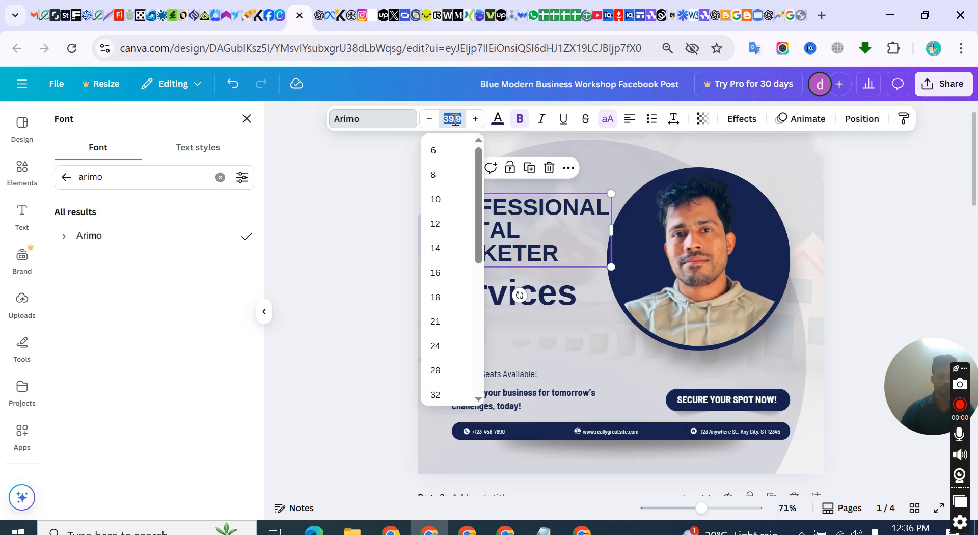
key("Return")
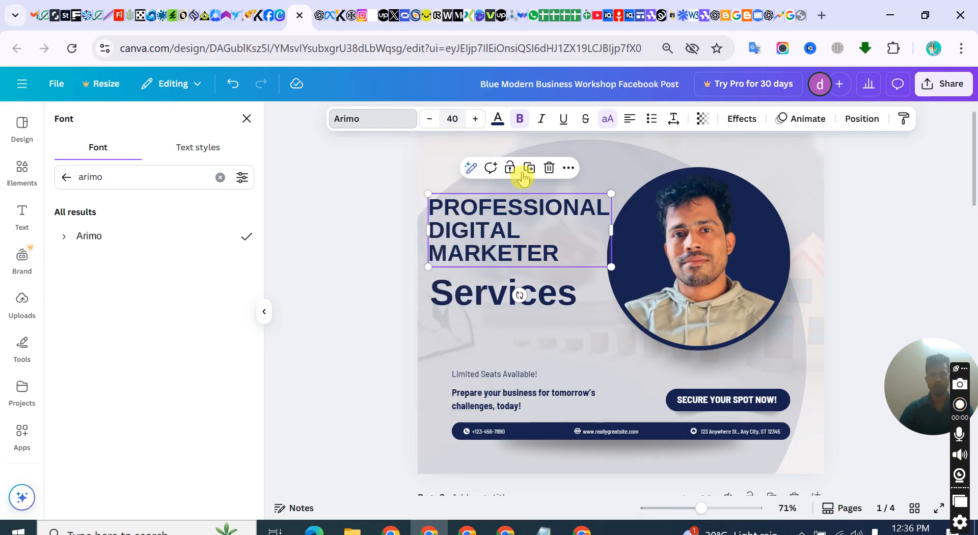
Set the font size of the "Services" heading to 40
left_click(461, 301)
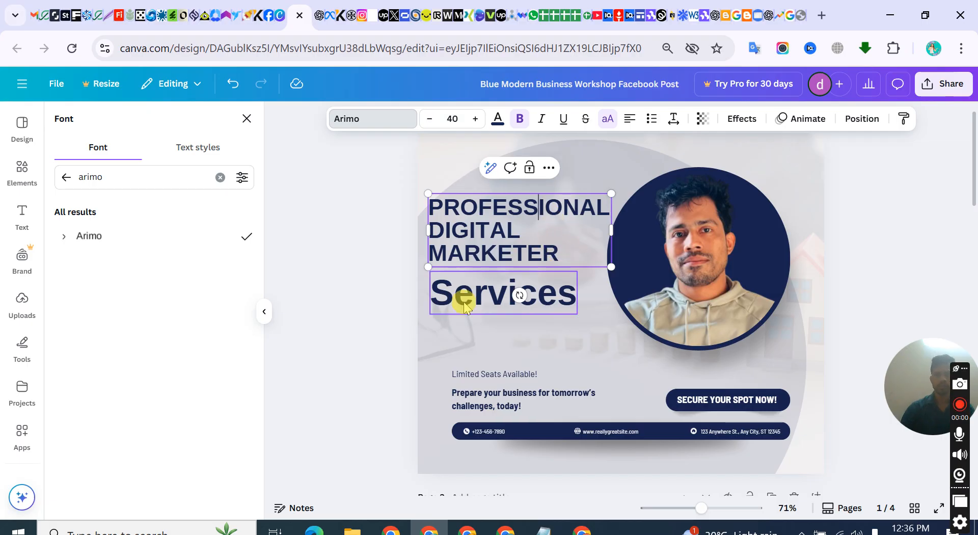
left_click(452, 120)
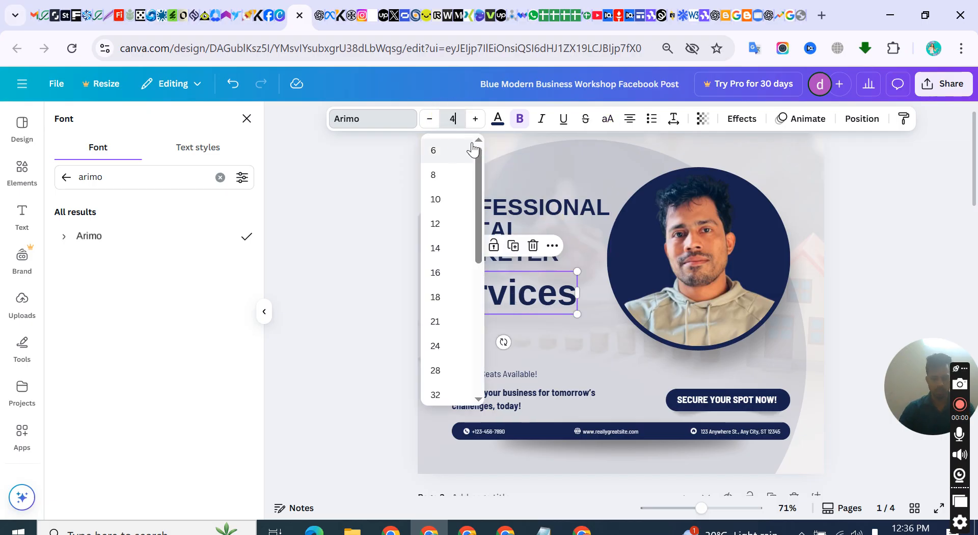
key("Return")
left_click(560, 315)
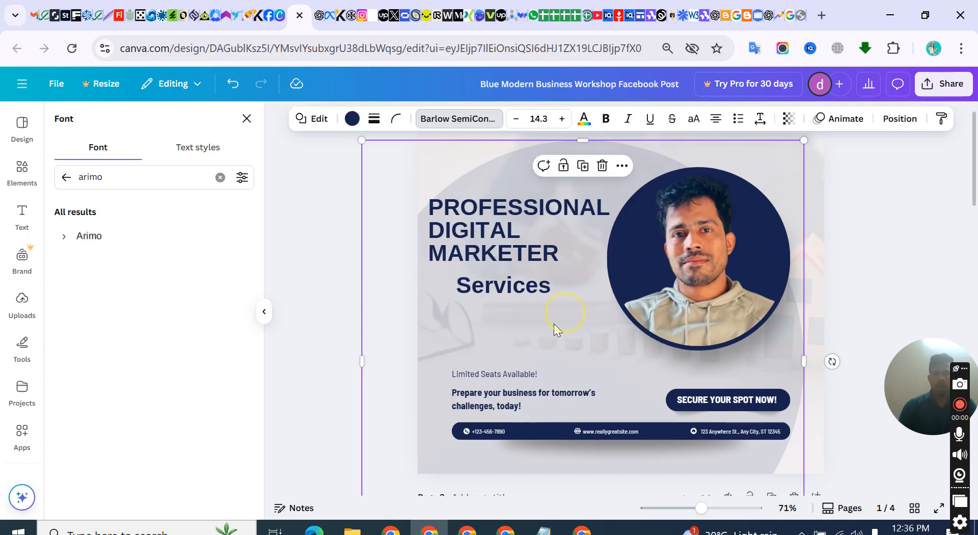
Move the "Services" heading to line up with the left edge of the "PROFESSIONAL DIGITAL MARKETER" heading above it
left_click(484, 294)
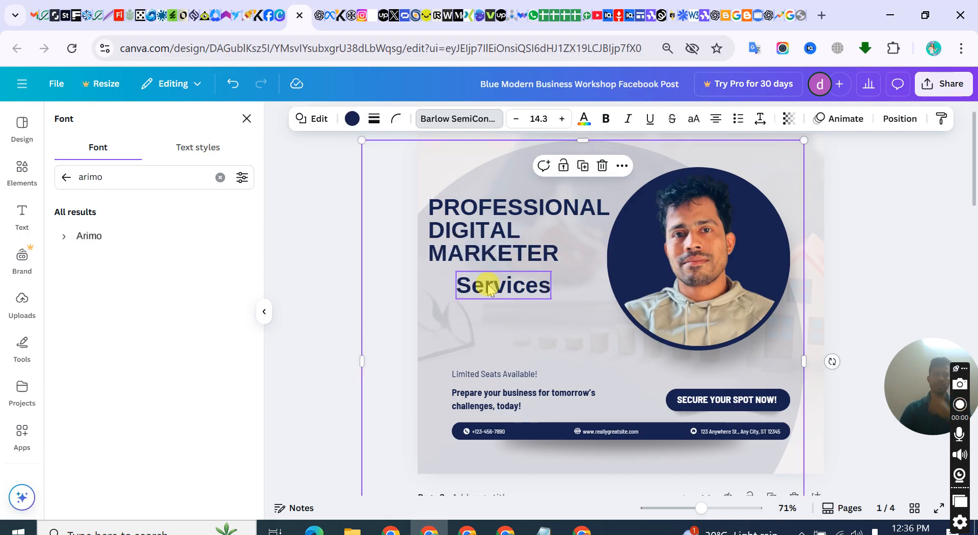
left_click_drag(484, 292, 474, 285)
left_click(566, 295)
left_click(498, 292)
left_click(453, 326)
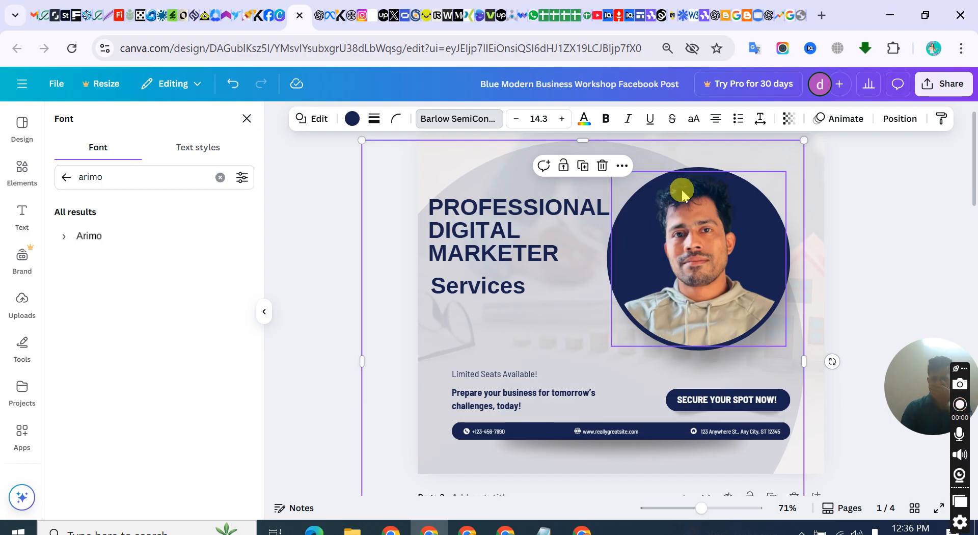
left_click(485, 293)
left_click_drag(478, 296, 487, 327)
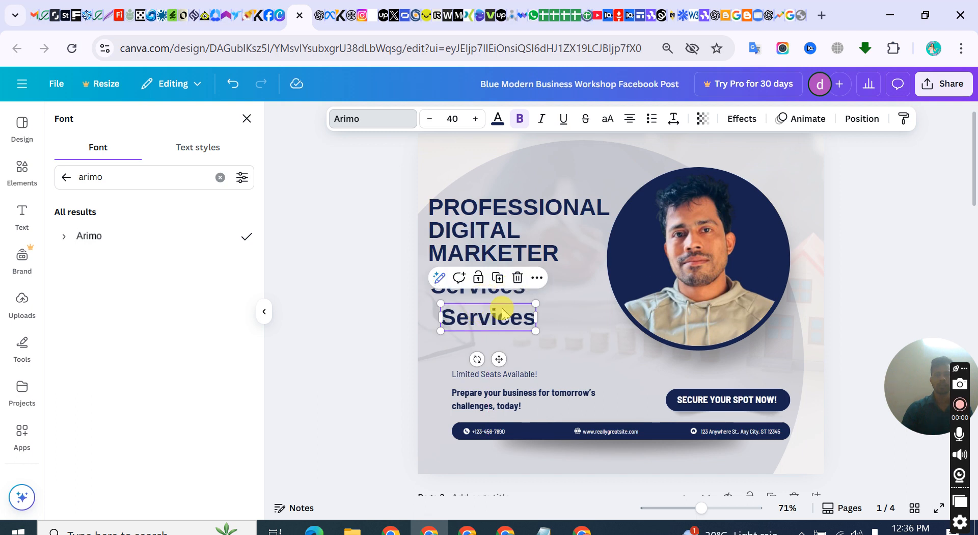
left_click(518, 279)
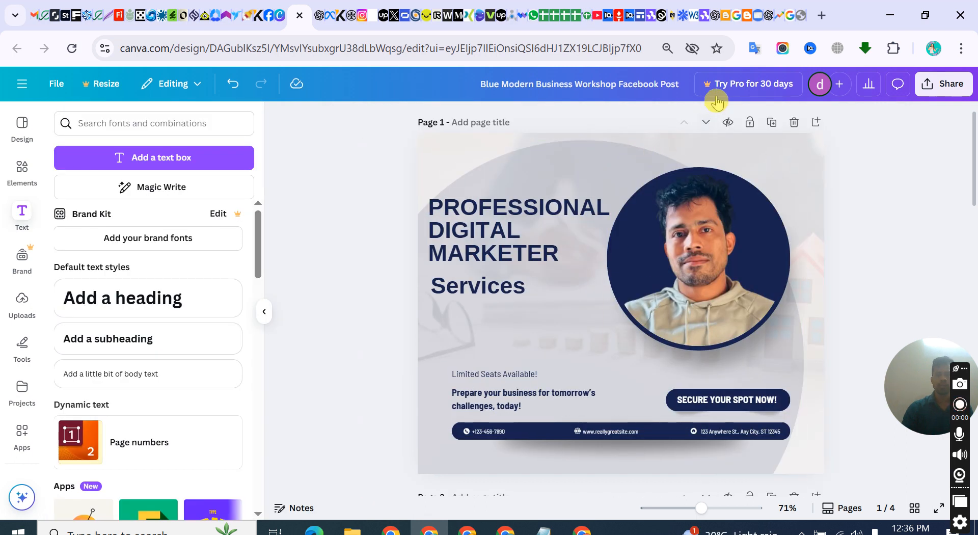
left_click(506, 301)
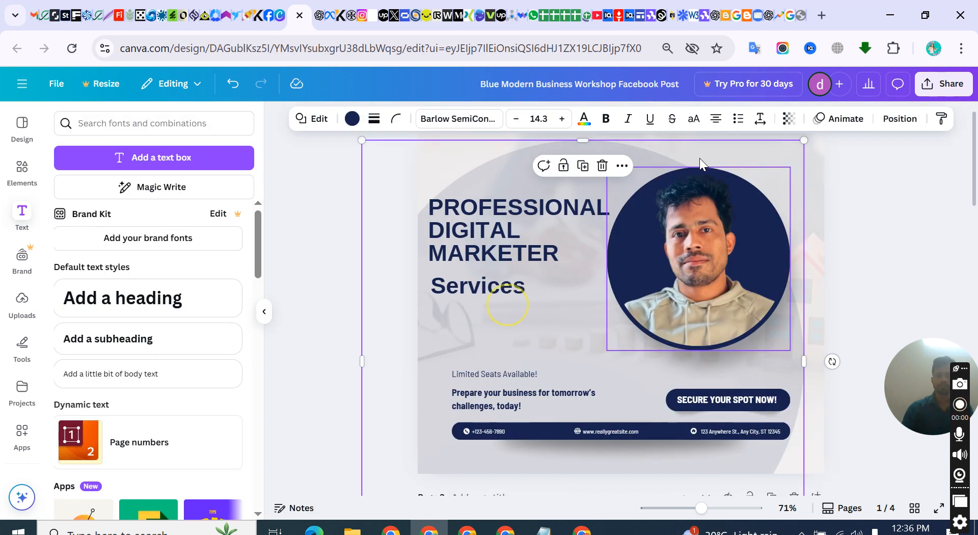
left_click(734, 122)
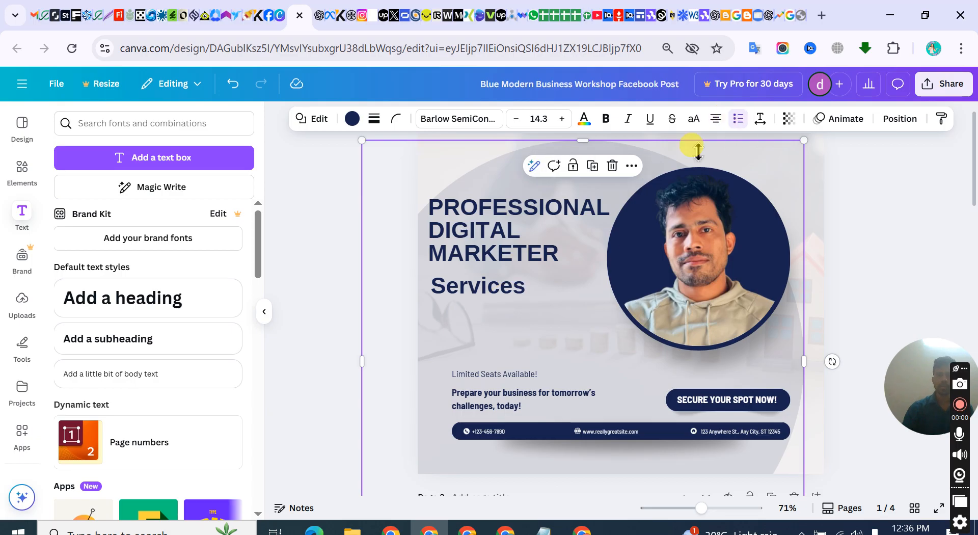
Add a heading text box below "Services" and enter the lines "Email Templete" and "Email Signature"
left_click_drag(127, 305, 568, 318)
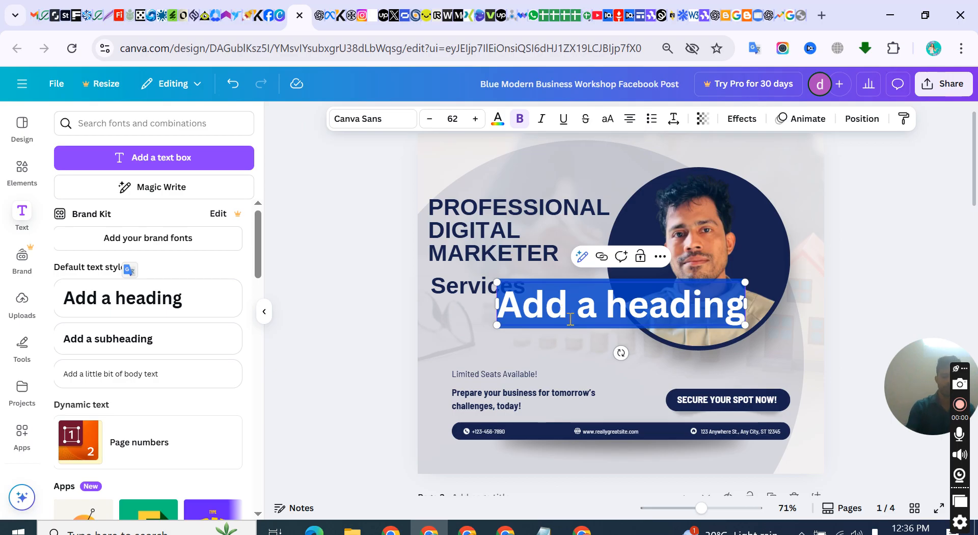
type("E")
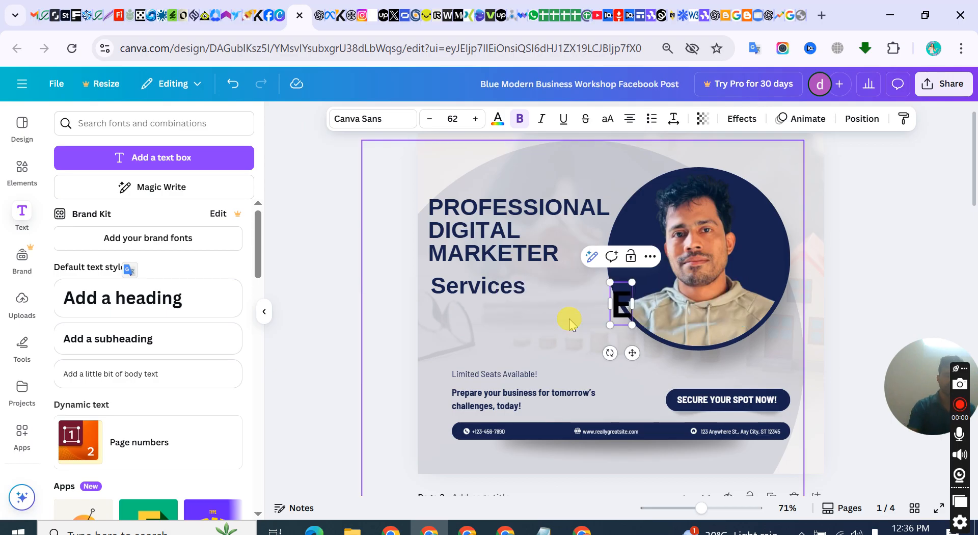
type("mail T")
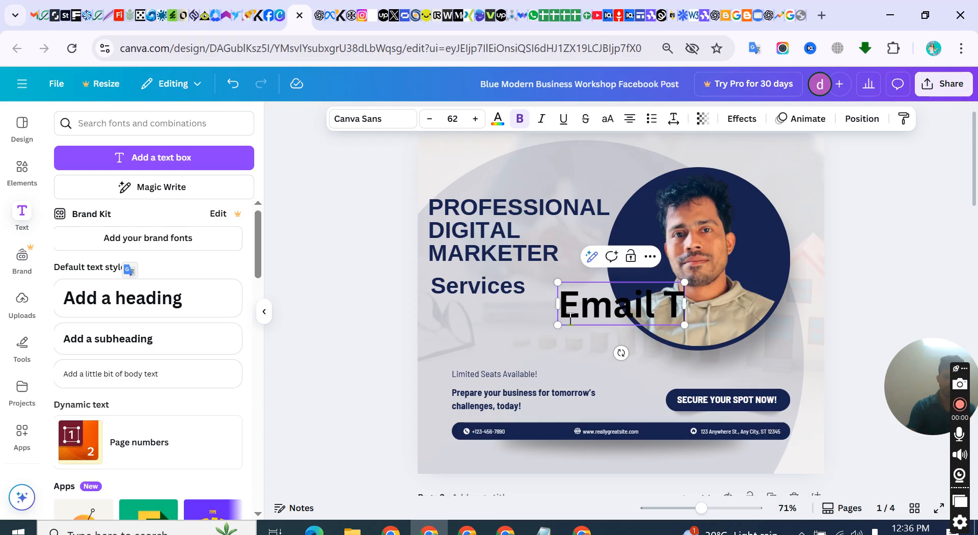
type("emplete")
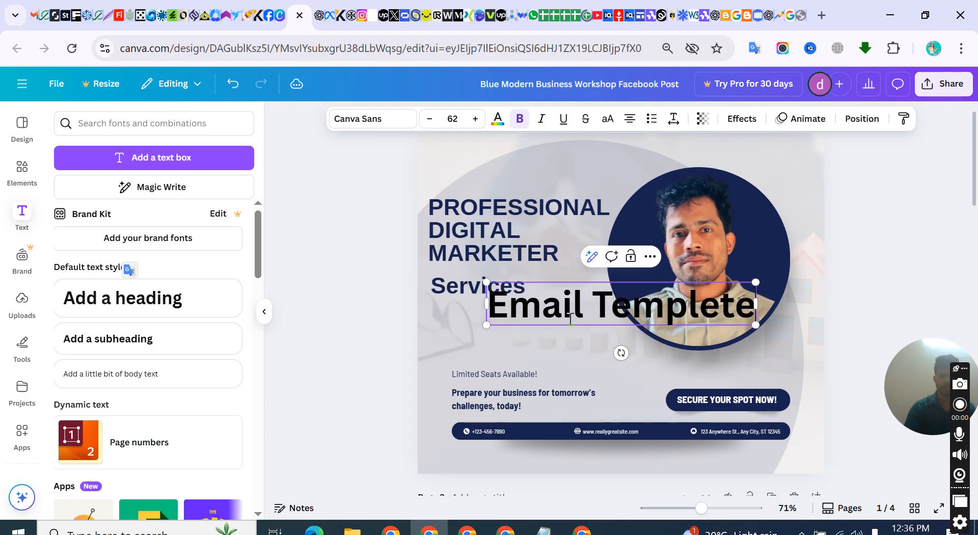
key("Return")
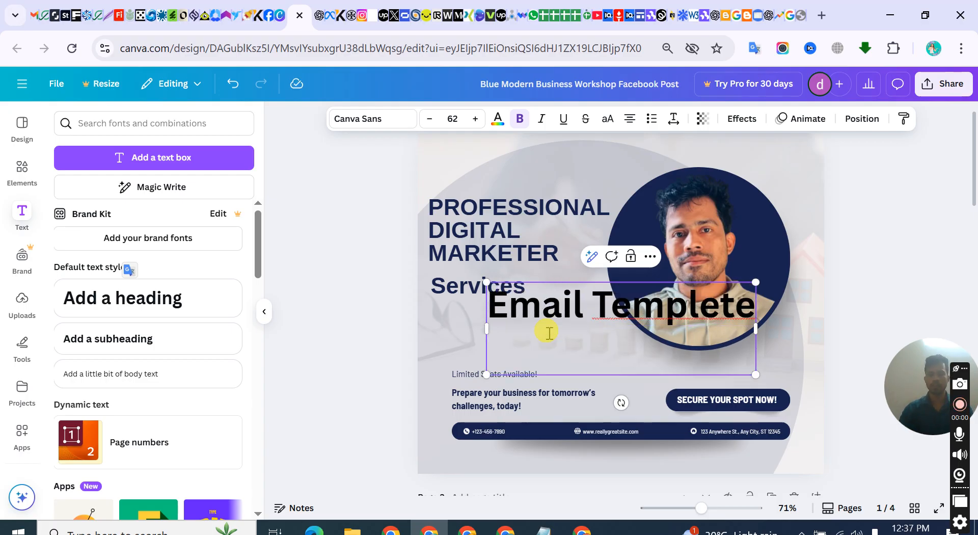
type("Email Signatur")
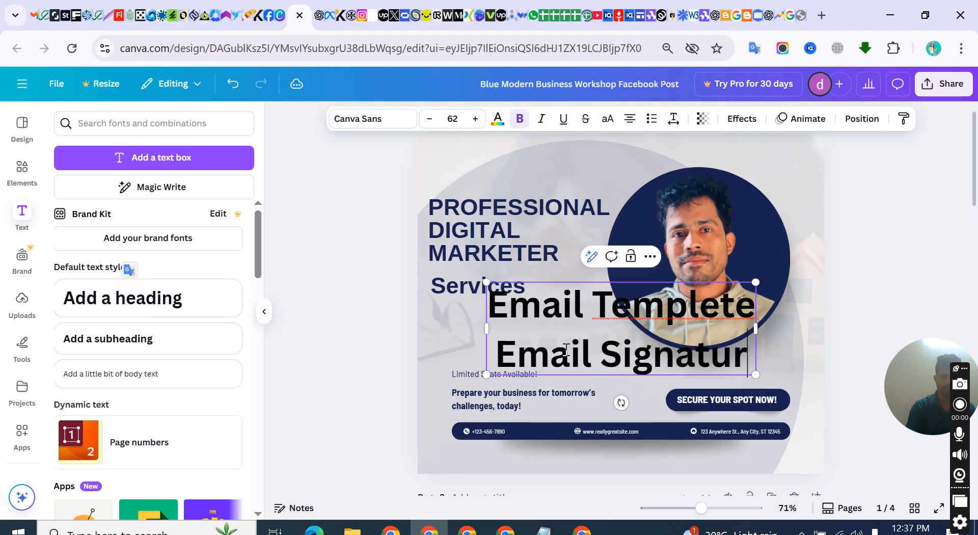
type("e")
Add the lines "On Page SEO" and "Off Page Seo" to the services list below "Email Signature"
key("Return")
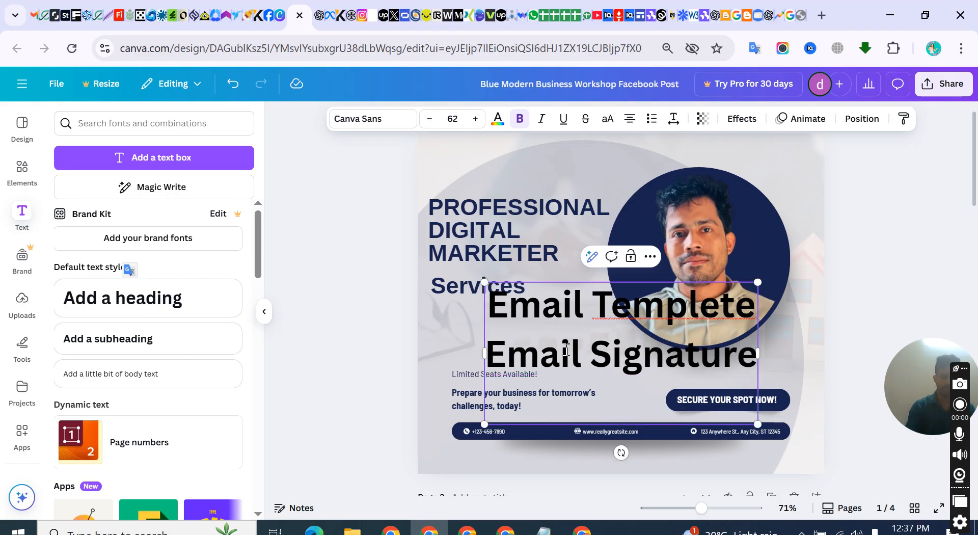
type("On P")
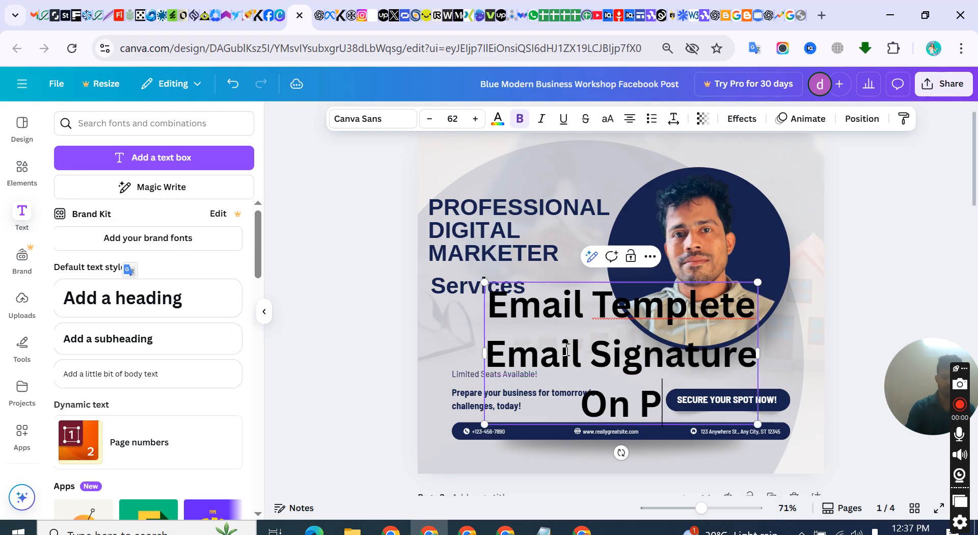
type("age SEO")
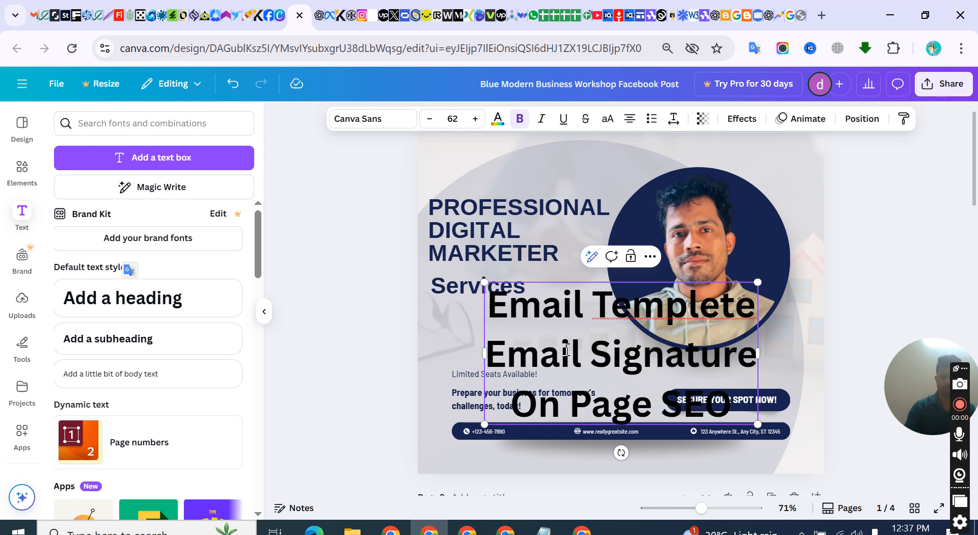
key("Return")
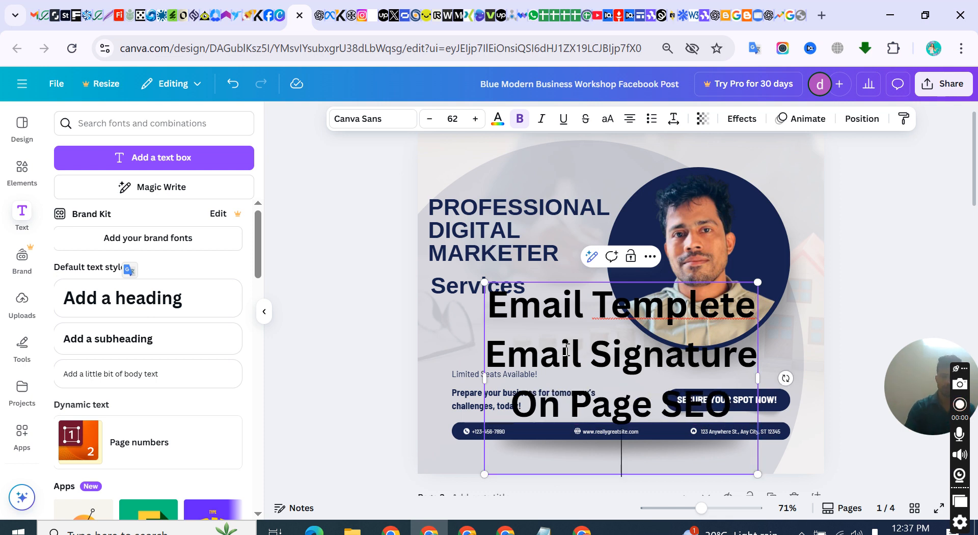
type("Off ")
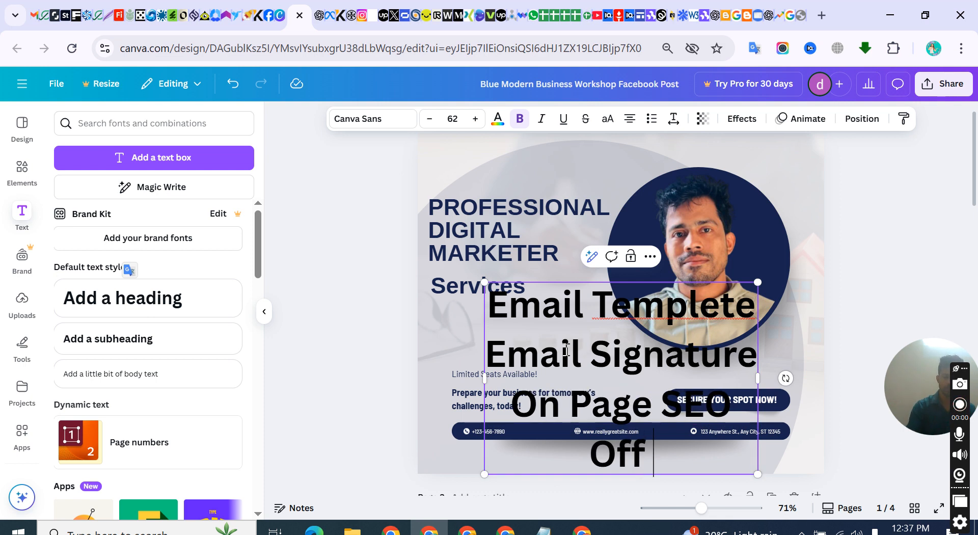
type("Page Seo")
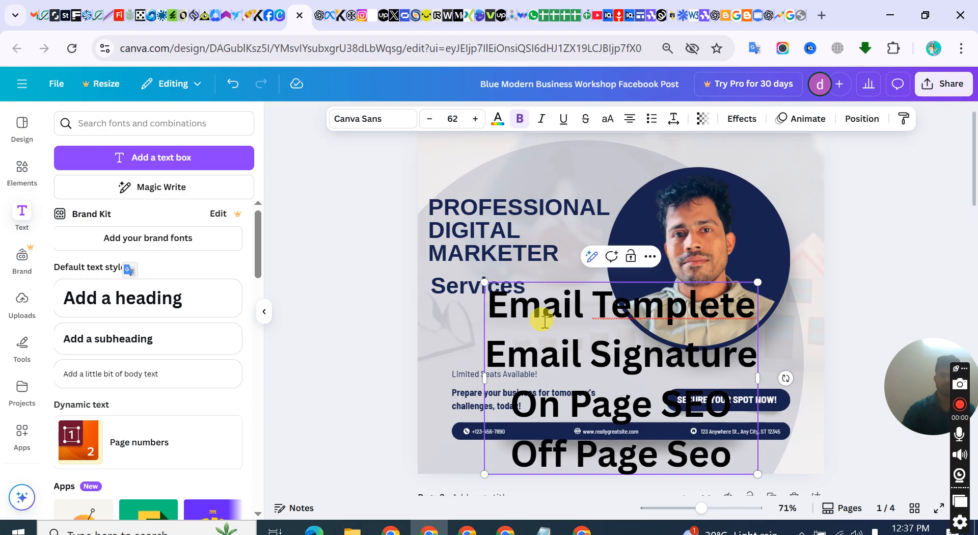
Insert the line "Web Development" at the start of the services list, above "Email Templete"
left_click(498, 306)
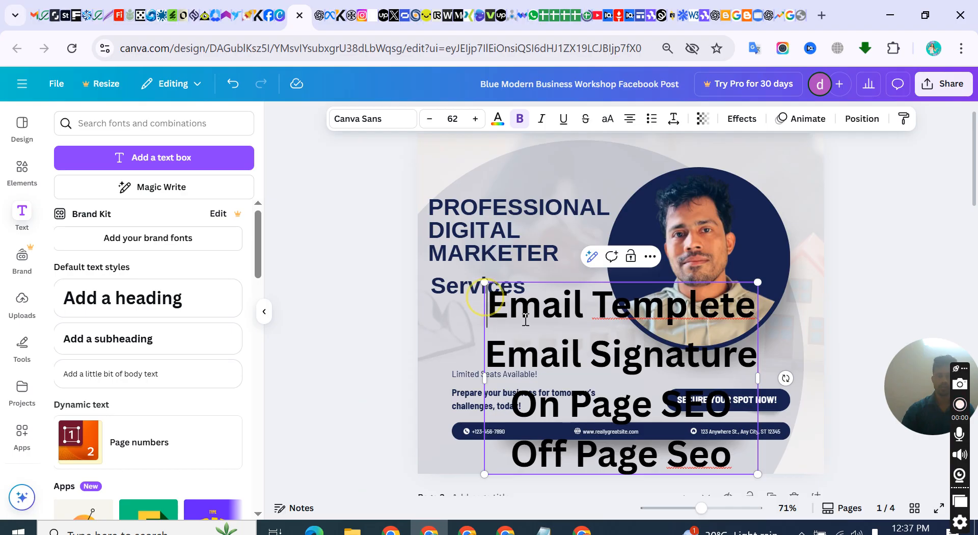
key("Return")
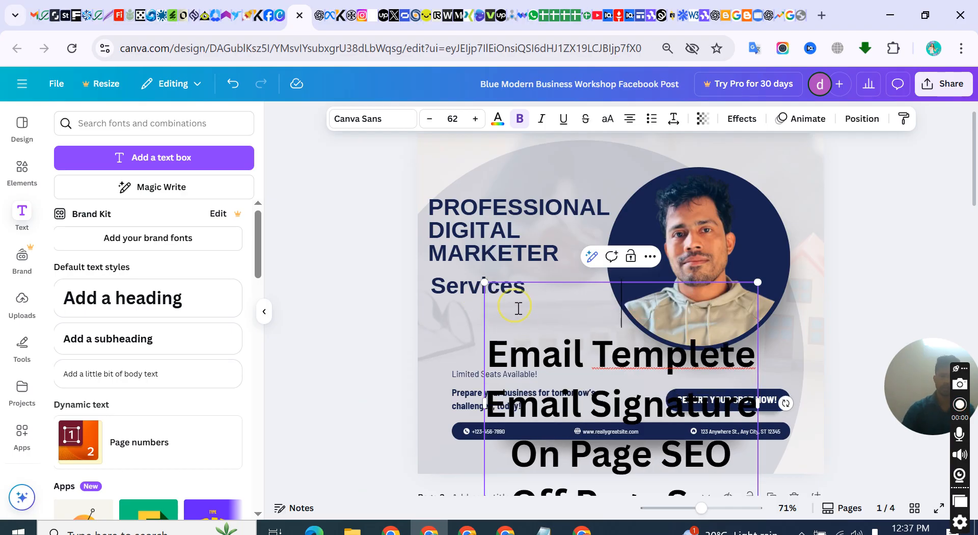
type("We")
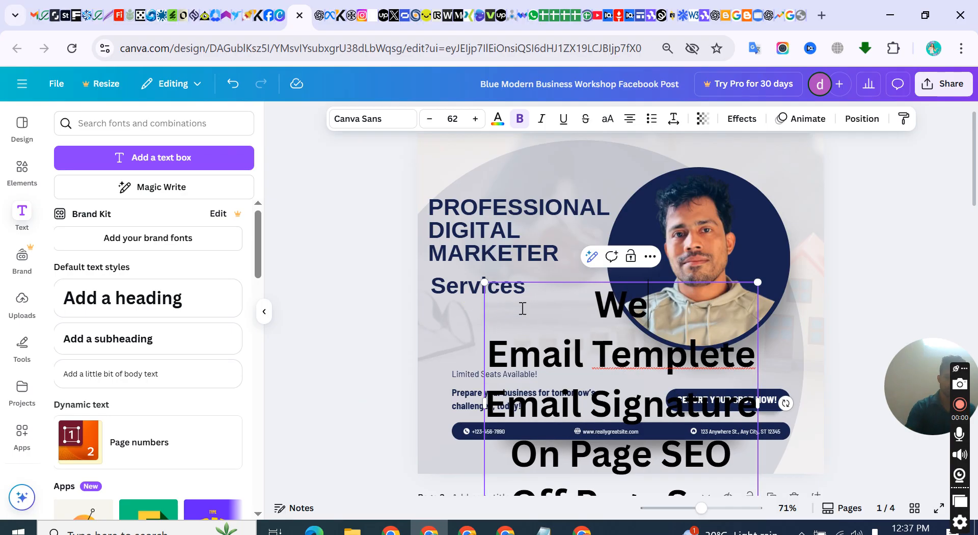
type("b De")
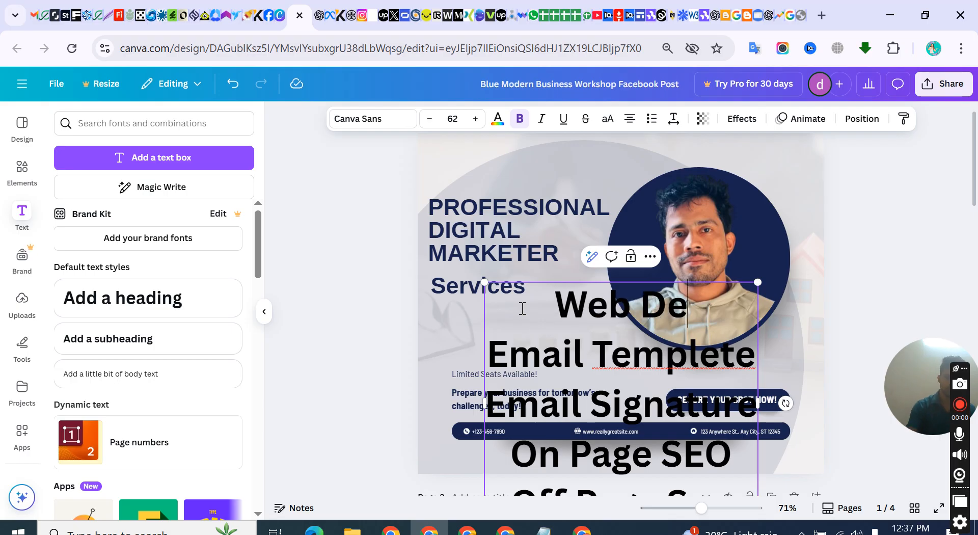
type("velopment")
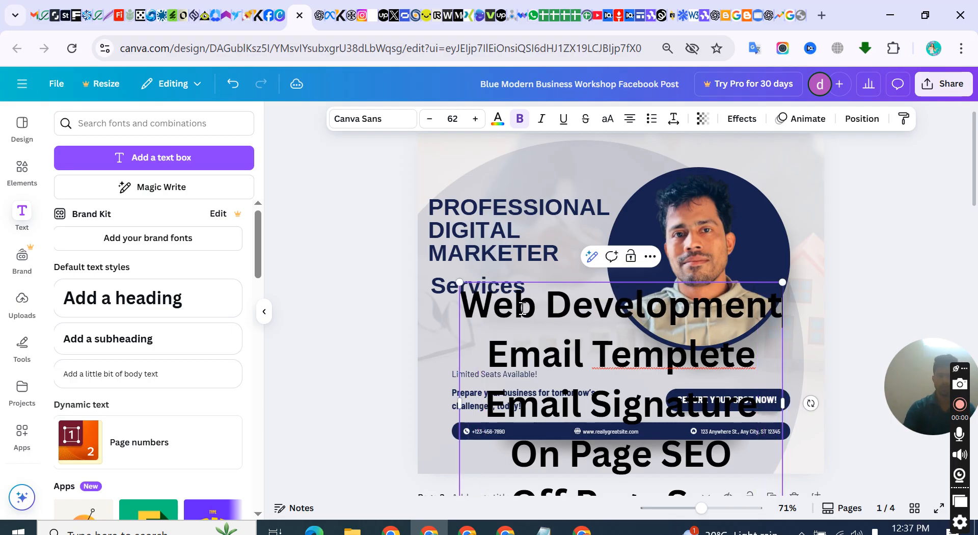
left_click(835, 271)
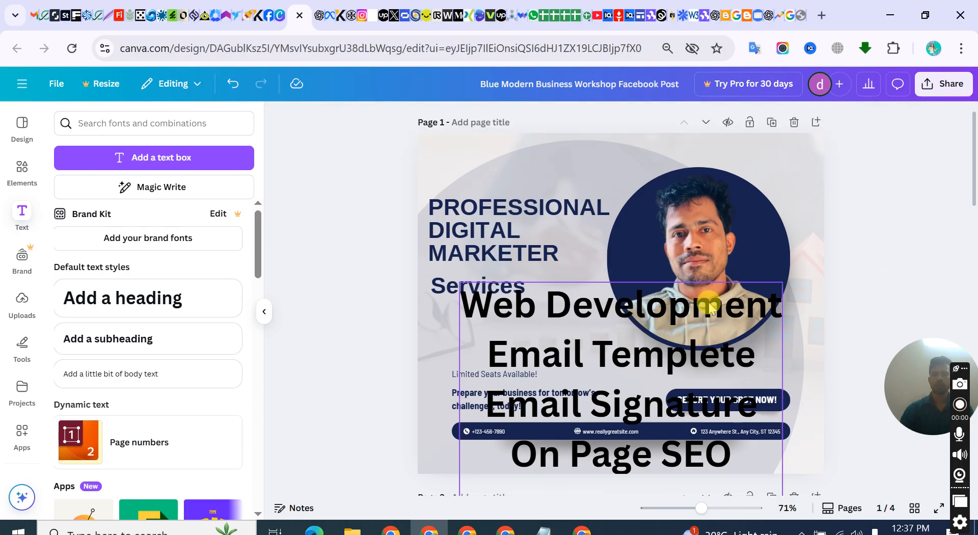
Scale the services list down to font size 22.2 and place it beneath the "Services" heading
left_click(780, 285)
left_click_drag(782, 282, 606, 356)
left_click_drag(594, 399, 604, 297)
left_click_drag(536, 328, 551, 319)
Format all the services list lines as a bulleted list and align them left
triple_click(555, 317)
left_click_drag(505, 294, 611, 371)
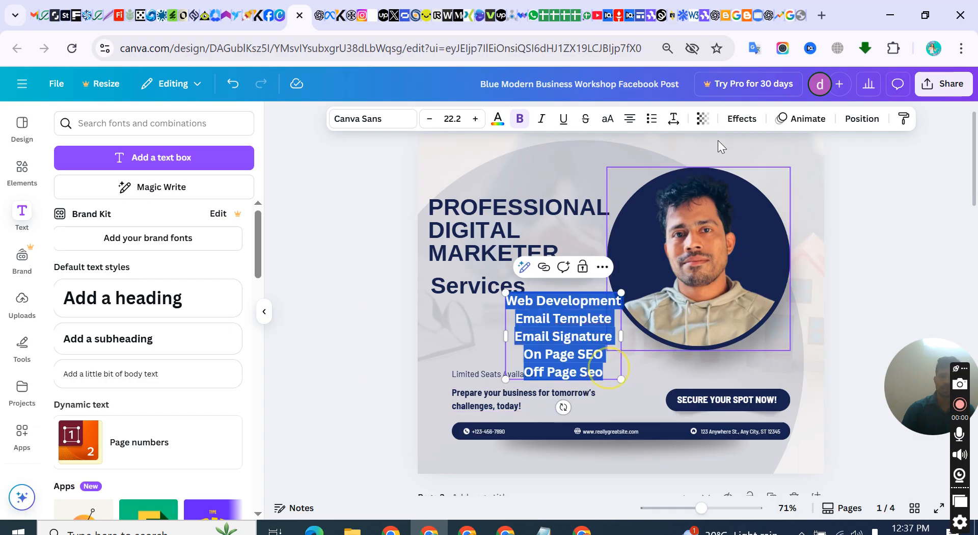
left_click(653, 121)
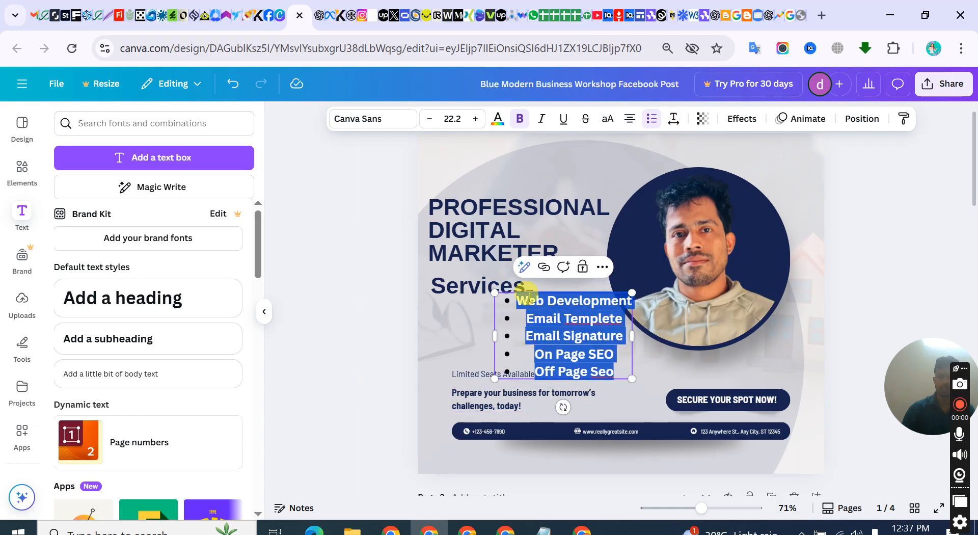
left_click(628, 120)
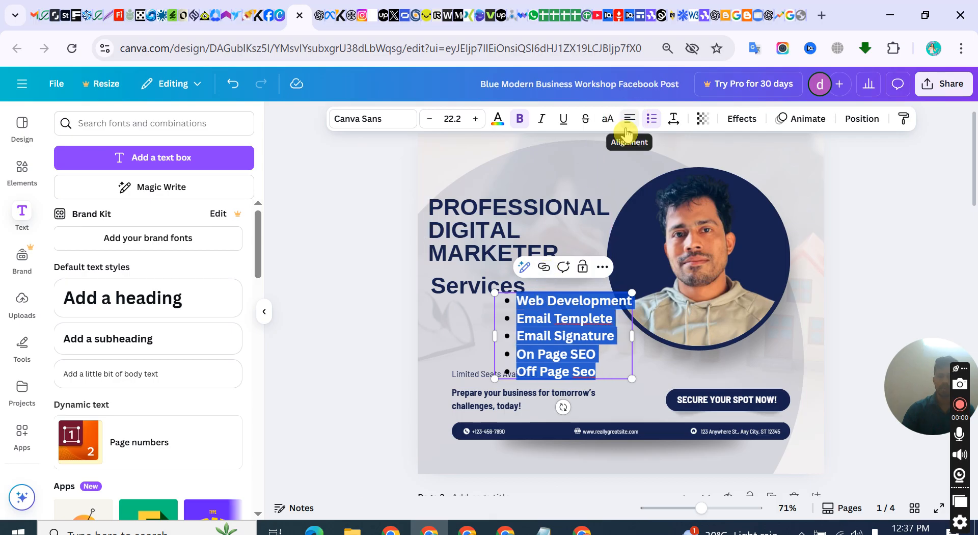
Shift the bulleted services list left and raise the "PROFESSIONAL DIGITAL MARKETER" heading toward the upper edge of the post
left_click(435, 316)
left_click_drag(555, 328, 503, 324)
left_click(493, 225)
left_click_drag(493, 224, 488, 192)
Move "Services" up directly below the main heading and bring the bulleted list up beneath it
left_click(455, 285)
left_click_drag(454, 285, 467, 248)
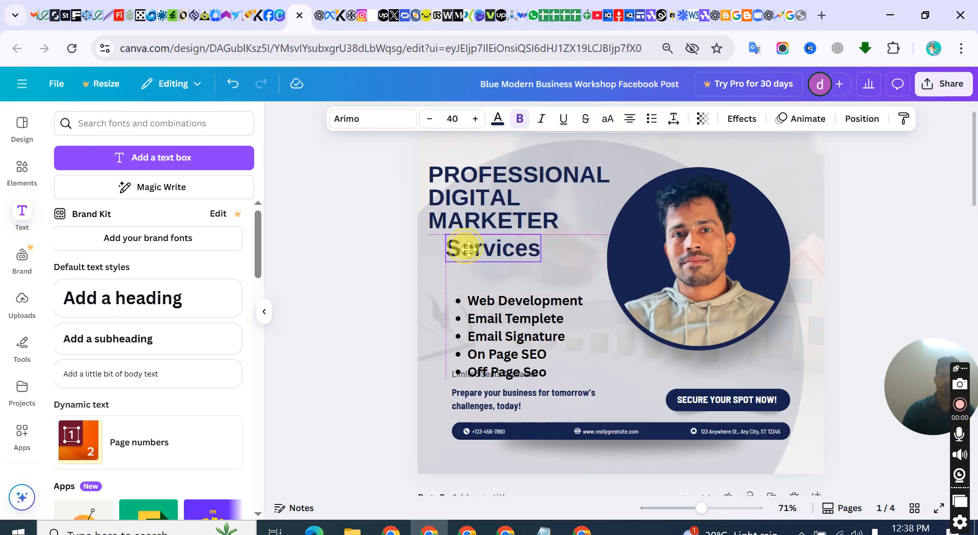
left_click_drag(513, 313, 497, 273)
Recolor the "Services" heading with the red from the brand color palette
left_click(490, 250)
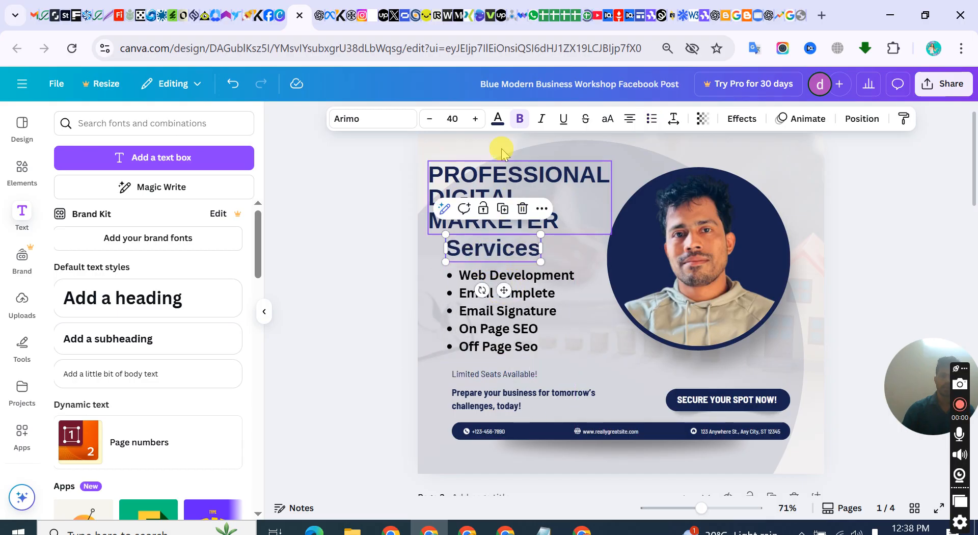
left_click(496, 121)
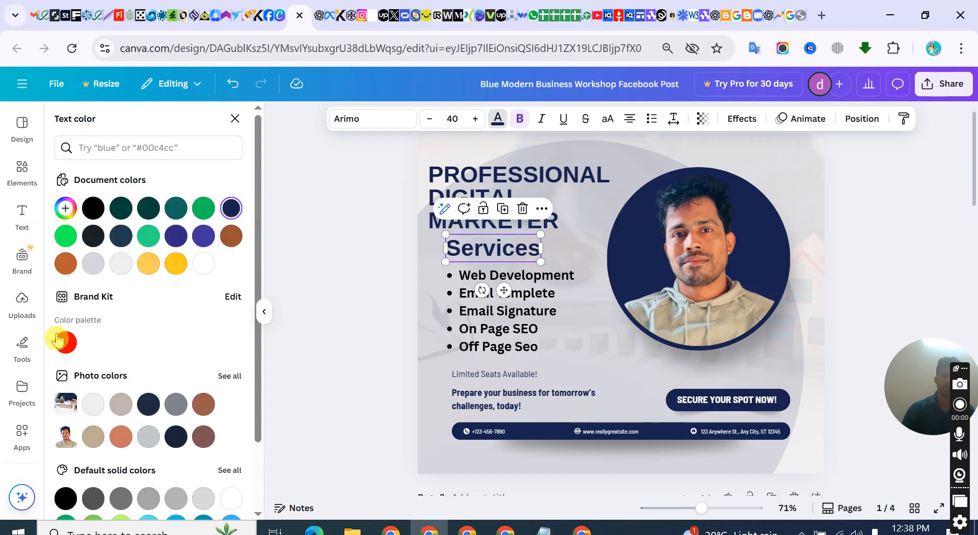
left_click(64, 343)
double_click(323, 229)
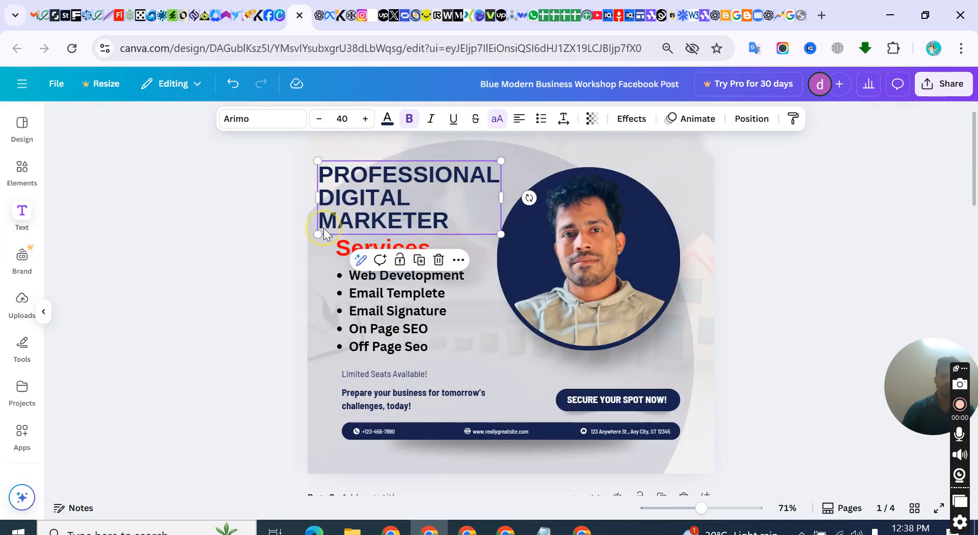
left_click(846, 236)
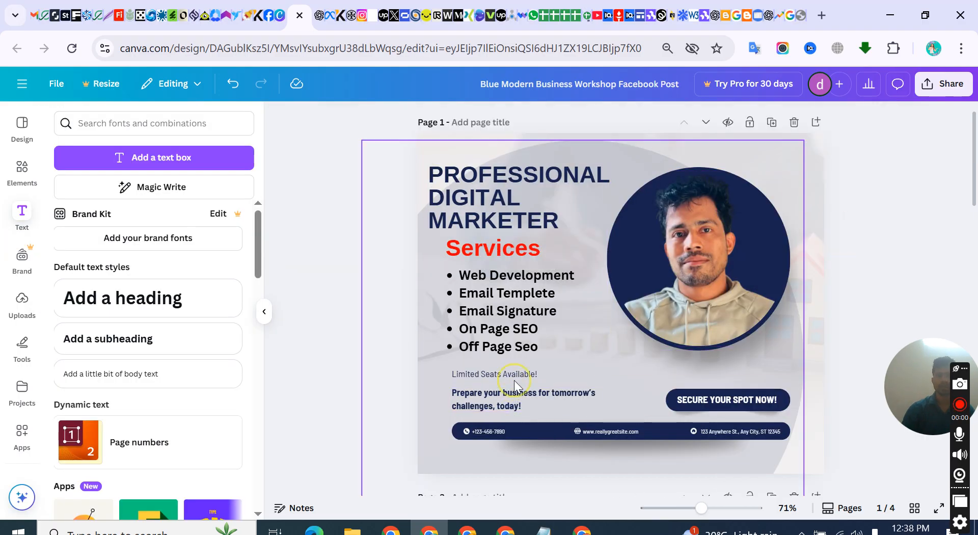
Replace the "SECURE YOUR SPOT NOW!" label with "INBOX ME"
left_click(514, 373)
left_click(750, 402)
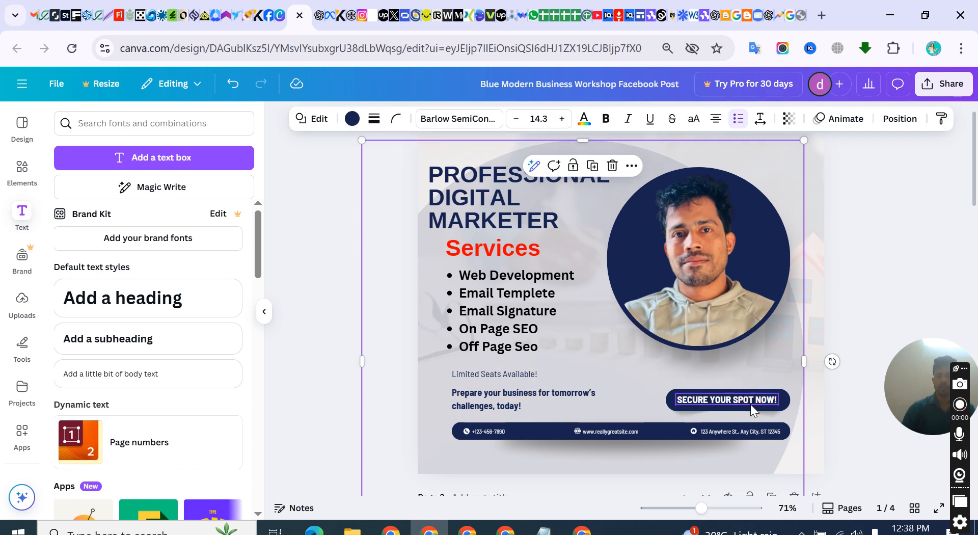
left_click(540, 395)
left_click(714, 401)
double_click(714, 401)
type("INBOX ME")
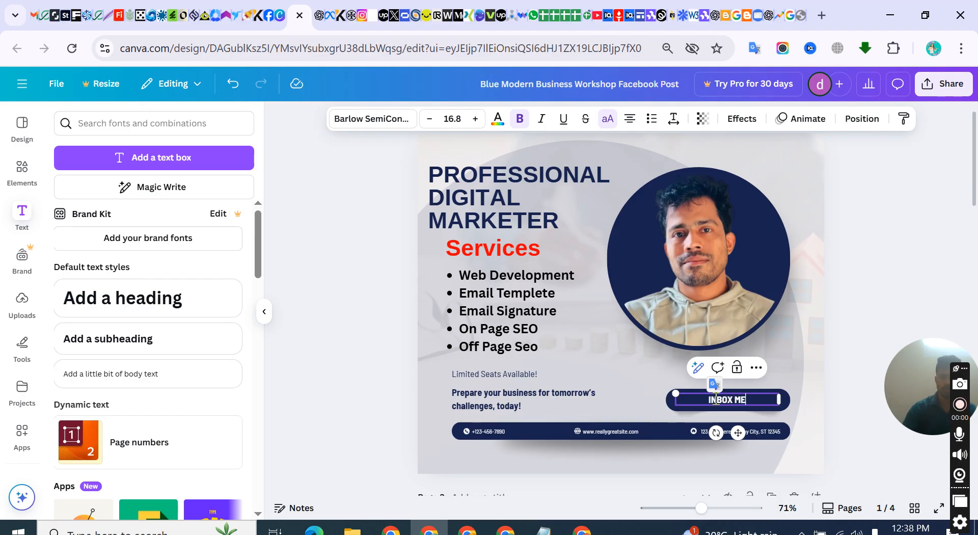
left_click(804, 360)
Delete the "Limited Seats Available!" text below the services list
left_click(497, 406)
left_click(554, 351)
left_click(492, 375)
left_click(550, 343)
Change the text in the rounded call-to-action shape to "CONTACT WITH US"
double_click(742, 397)
right_click(742, 394)
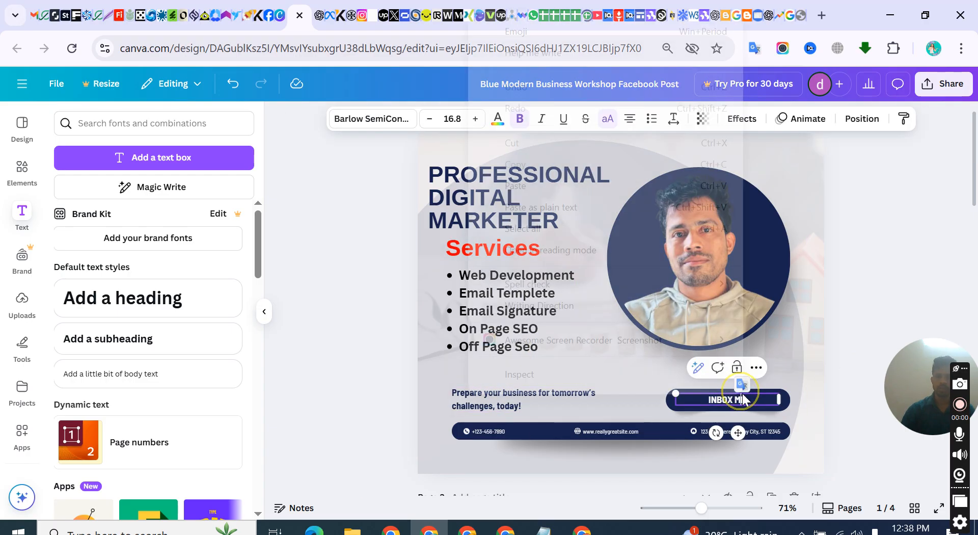
left_click(742, 393)
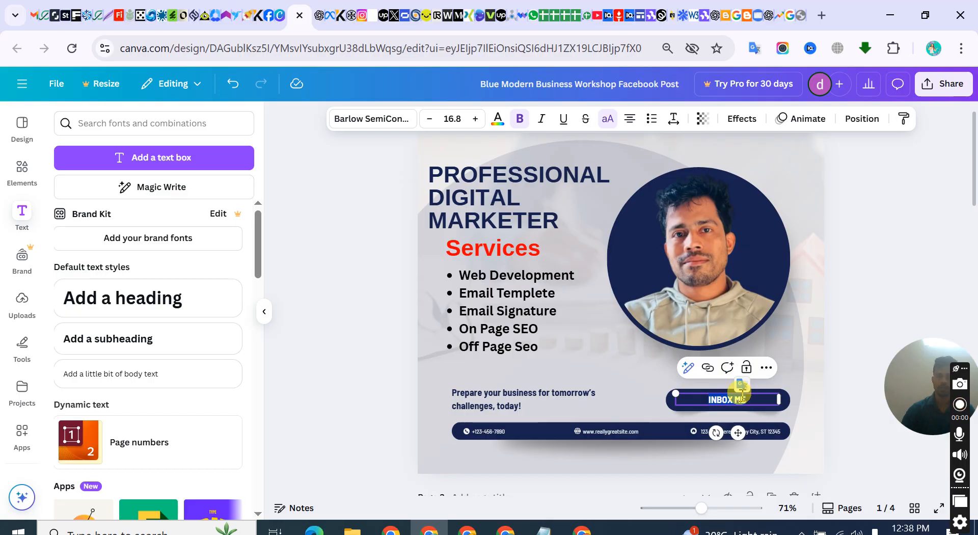
type("CONTACT WITH U")
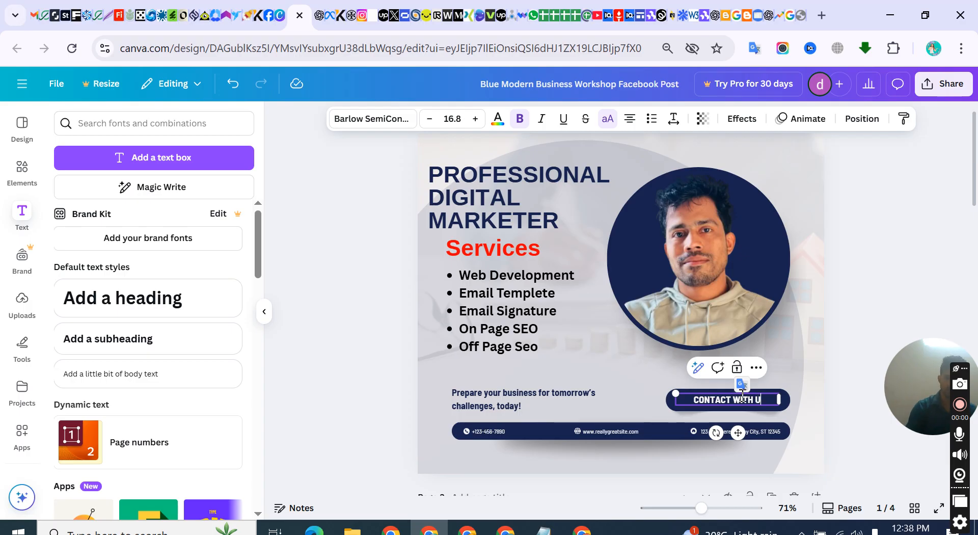
left_click(865, 334)
left_click(618, 431)
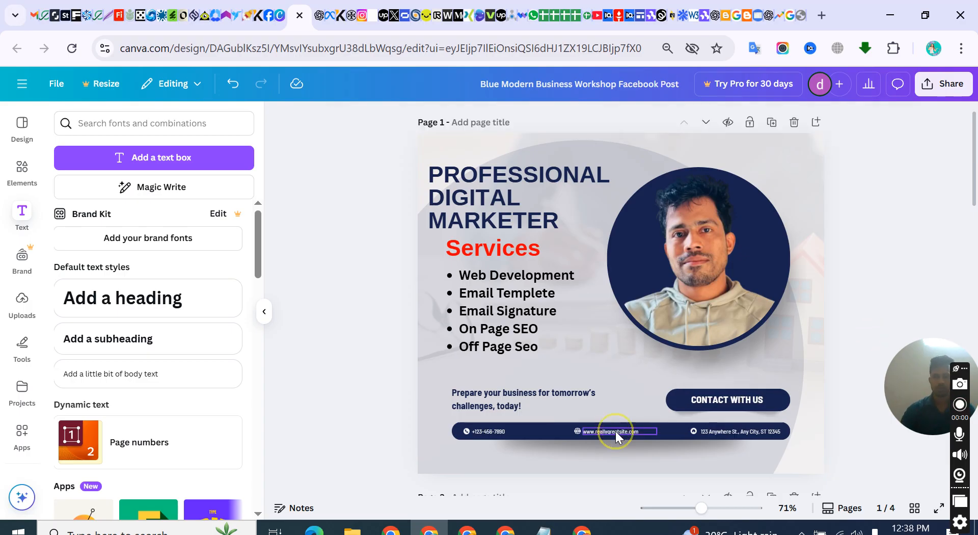
left_click(618, 433)
left_click(740, 432)
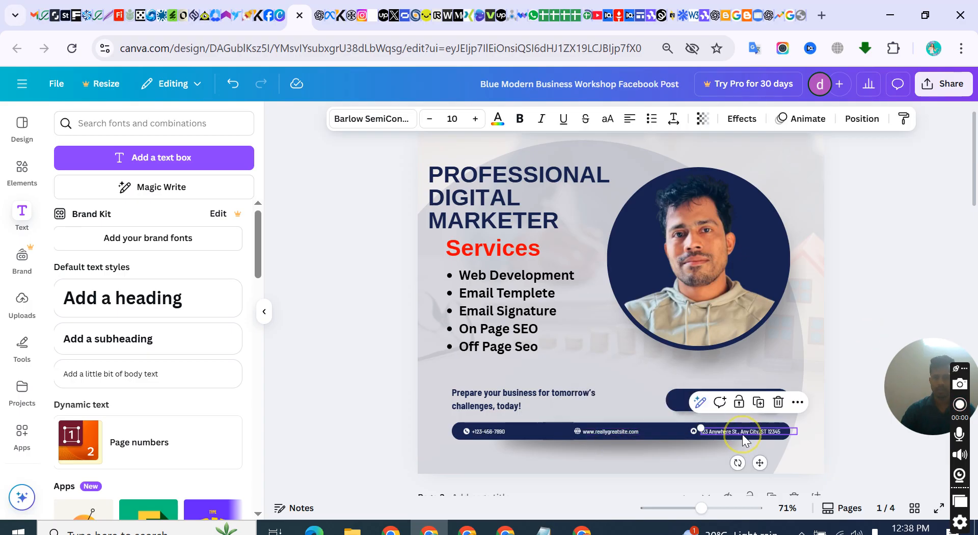
left_click(473, 431)
left_click(613, 432)
left_click(613, 433)
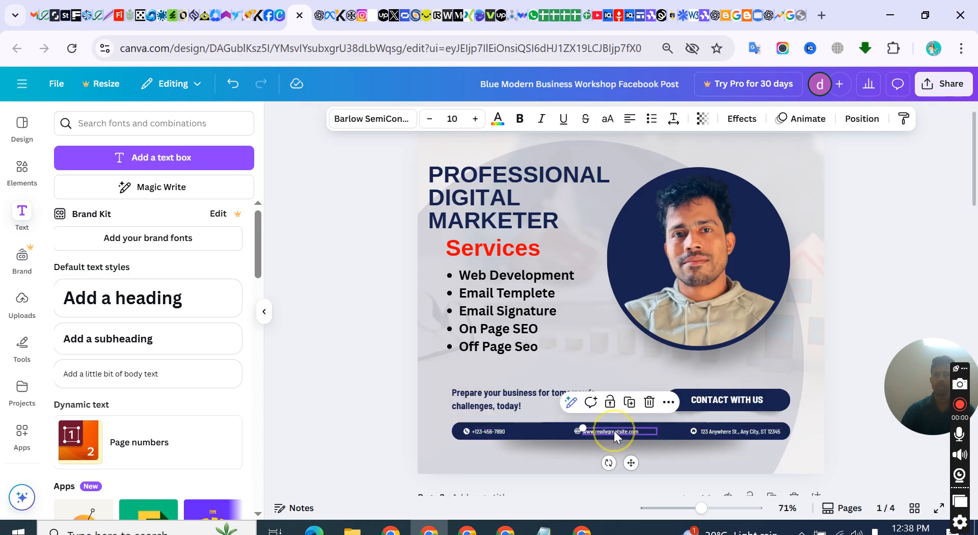
left_click(475, 433)
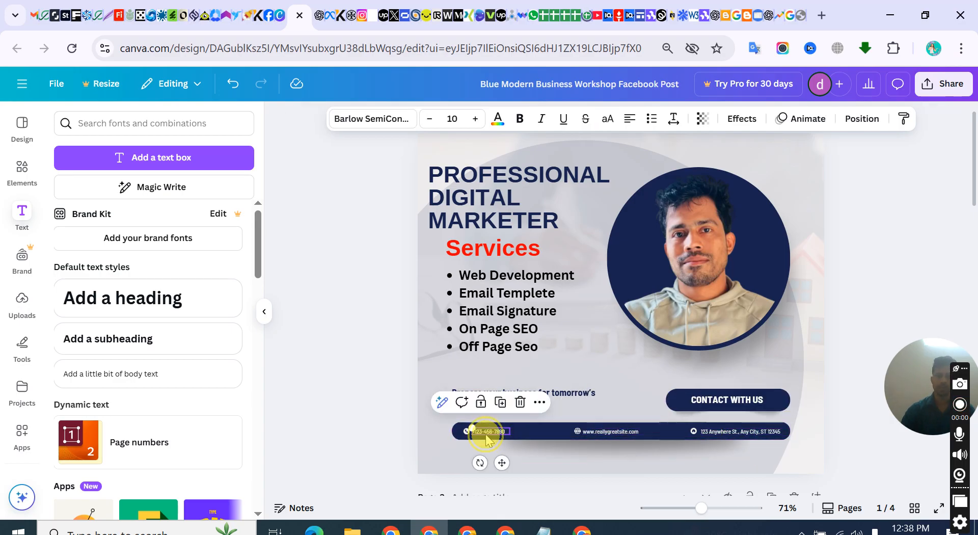
left_click(484, 433)
Delete the dark blue bar behind the contact details and the shadow beneath it
left_click(642, 428)
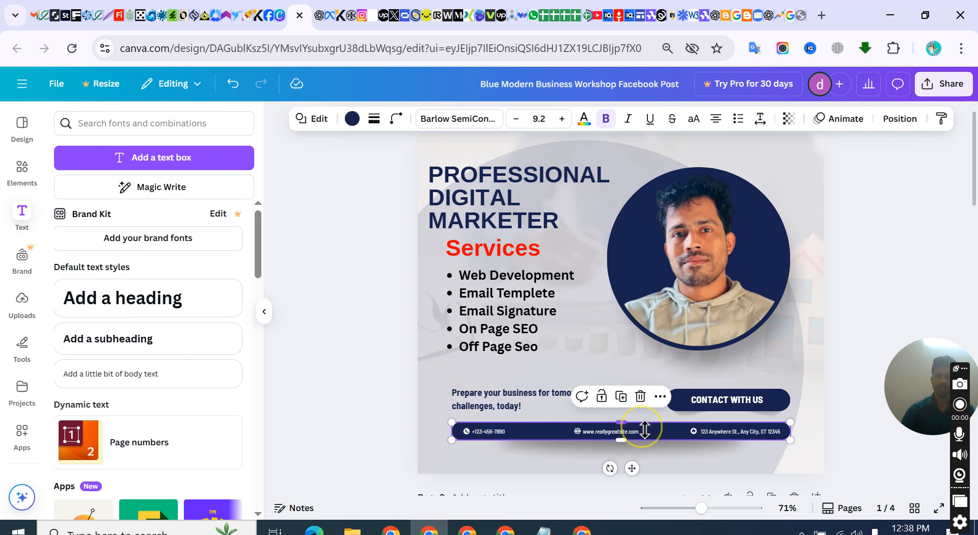
left_click(641, 399)
left_click(590, 429)
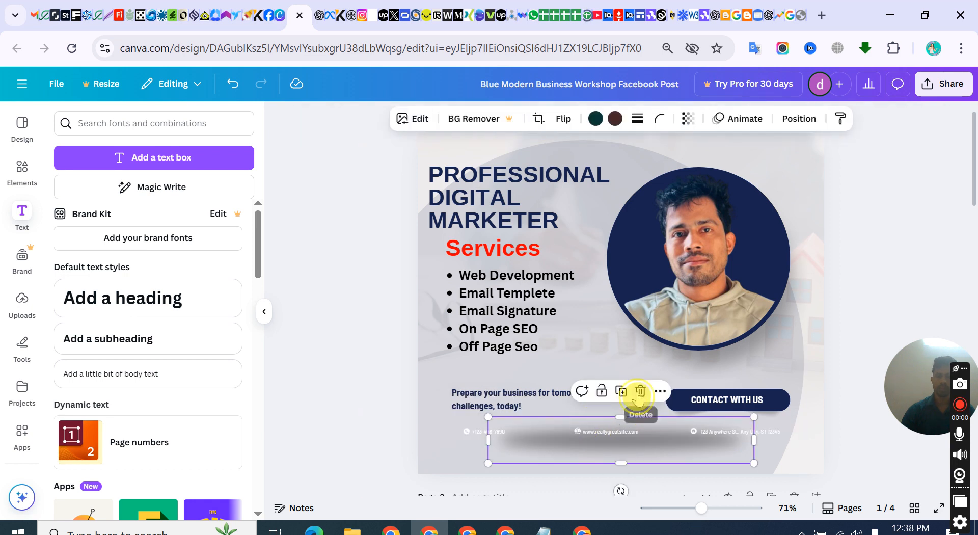
left_click(639, 391)
Delete the phone number text and its phone icon from the footer
left_click(476, 430)
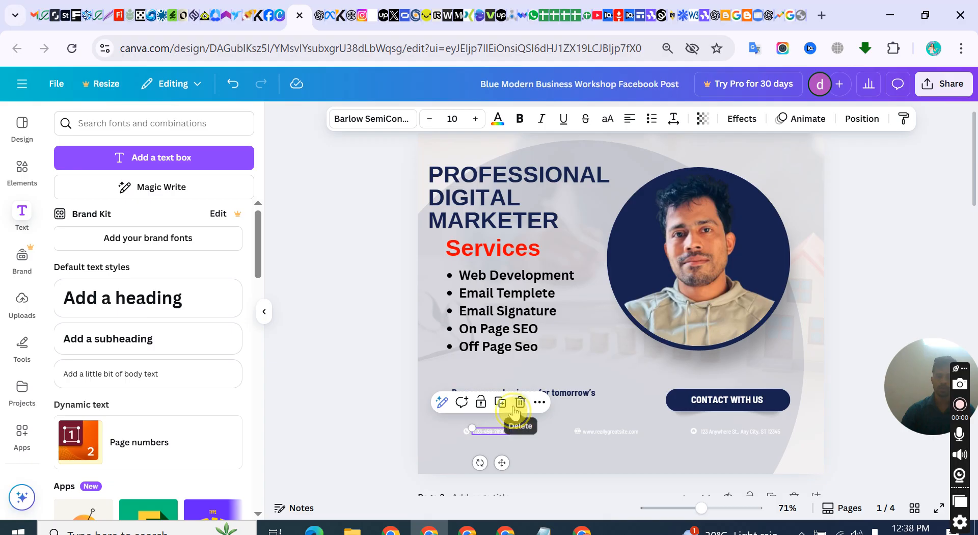
left_click(519, 402)
left_click(467, 430)
left_click(490, 403)
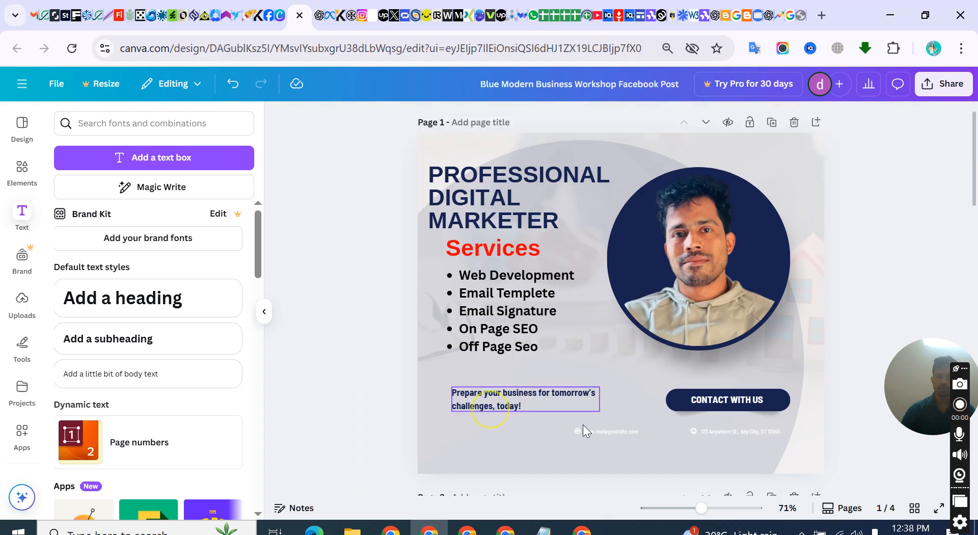
Delete the website address text and its globe icon from the footer
left_click(586, 430)
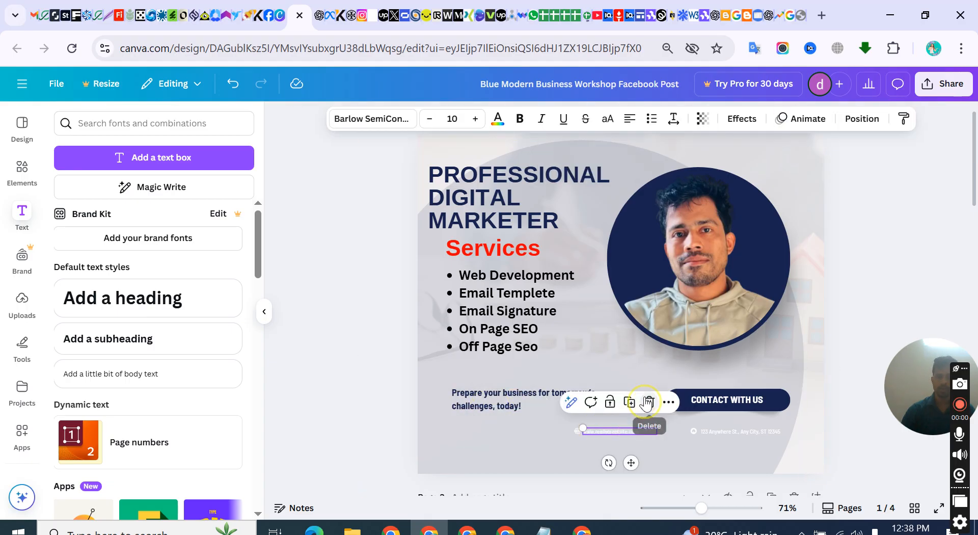
left_click(646, 403)
left_click(577, 431)
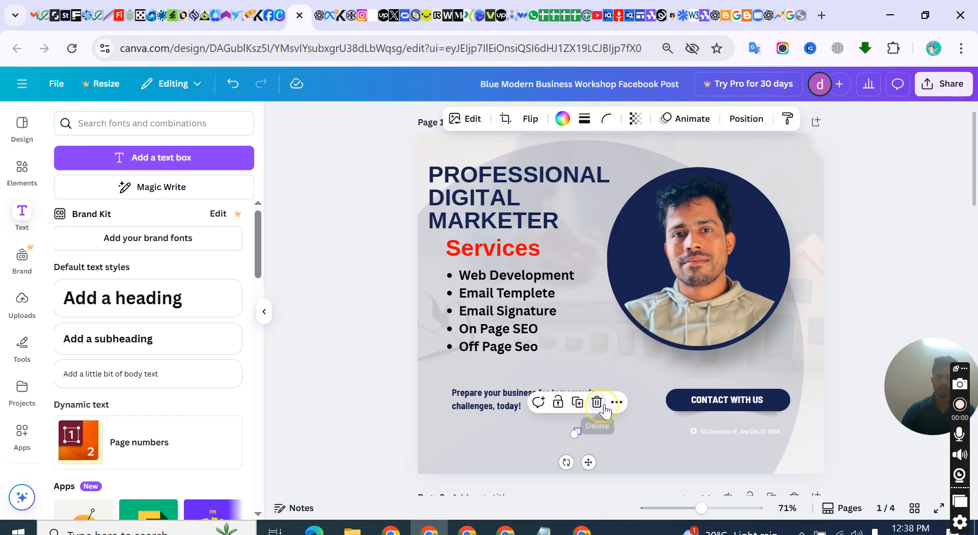
left_click(601, 405)
Delete the street address text and its location icon from the footer
left_click(720, 431)
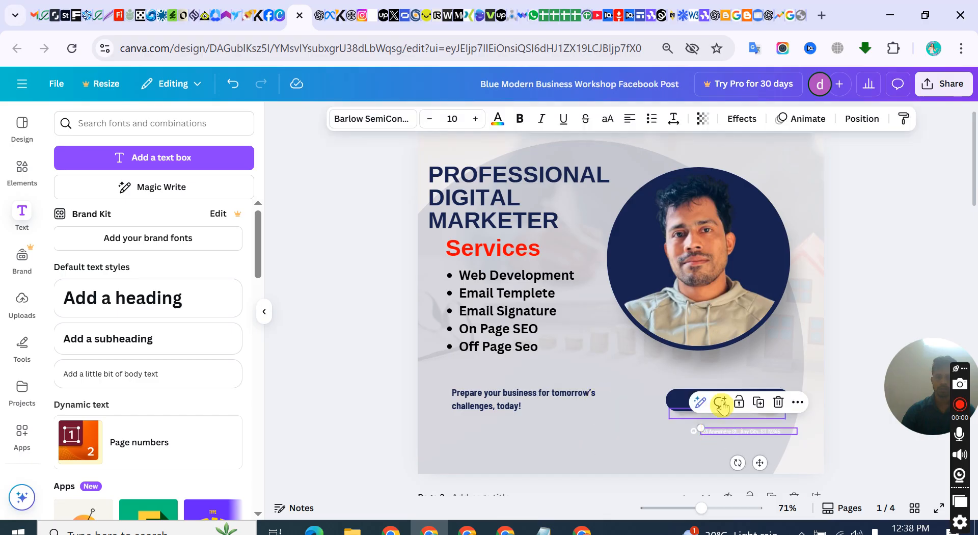
left_click(775, 403)
left_click(695, 432)
left_click(713, 402)
Delete the "Prepare your business for tomorrow's challenges, today!" text
left_click(462, 407)
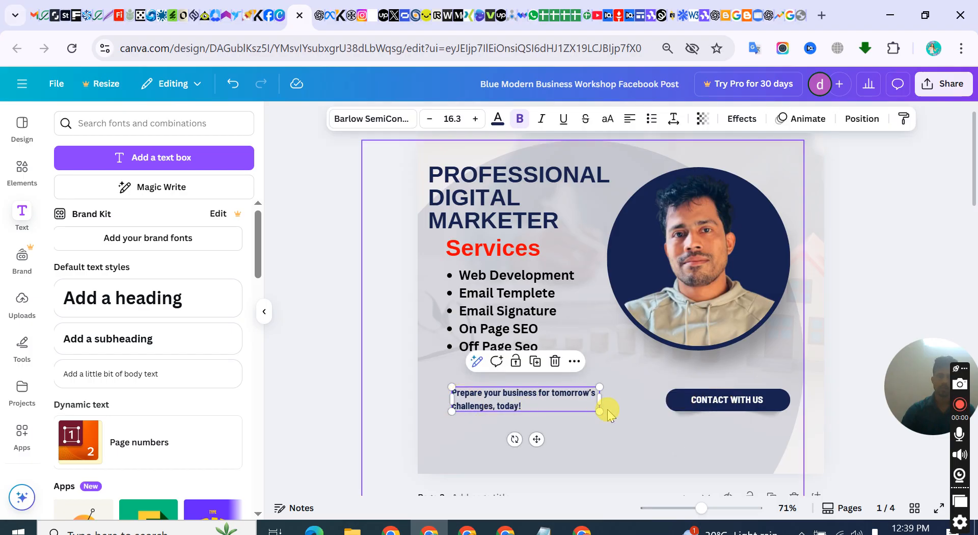
left_click_drag(599, 411, 661, 415)
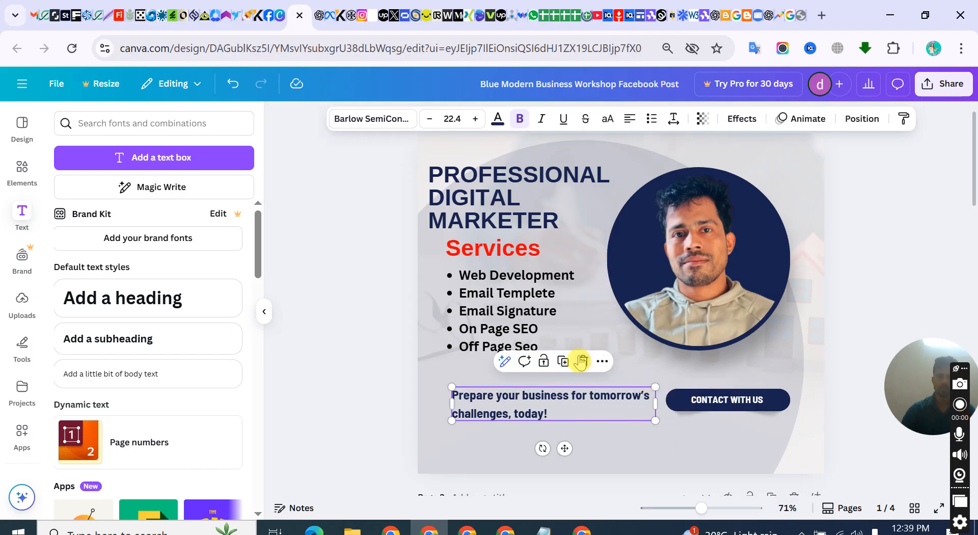
left_click(578, 360)
Enlarge the bulleted services list to font size 36.2 and move it down to the post's bottom edge, lined up with the main heading
left_click(512, 351)
left_click(463, 275)
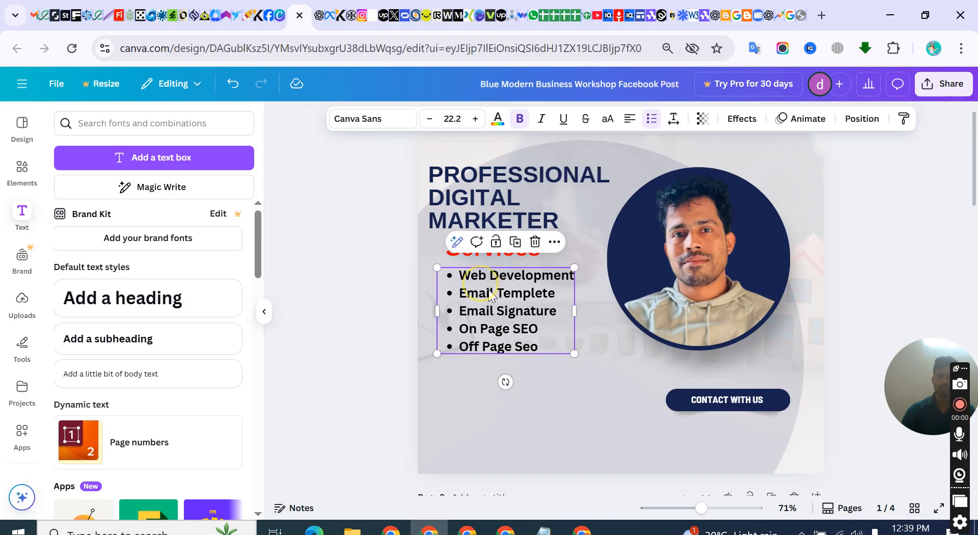
left_click_drag(574, 353, 645, 424)
left_click(409, 354)
left_click_drag(489, 338, 481, 401)
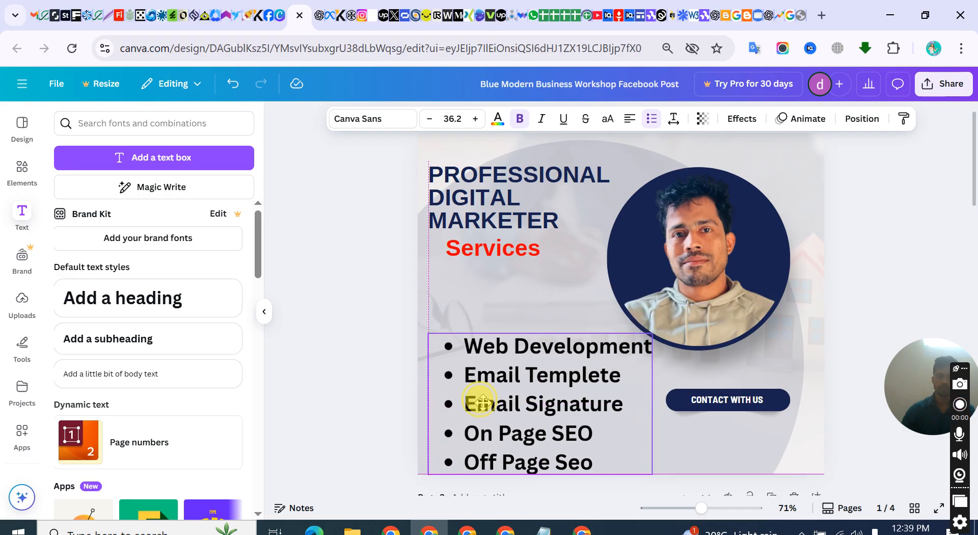
Move "Services" down closer to the enlarged list and lower the "PROFESSIONAL DIGITAL MARKETER" heading slightly
left_click_drag(487, 240, 493, 288)
left_click(343, 256)
left_click(504, 201)
left_click_drag(504, 201, 511, 219)
scroll(738, 323, "down", 5)
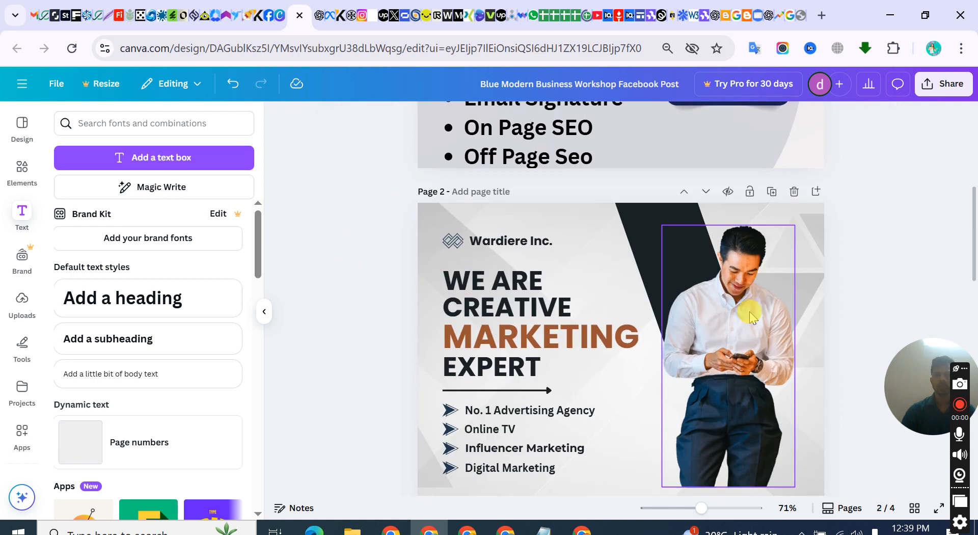
Add the uploaded cut-out portrait in the beige hoodie to page 2 and move it up beside the stock photo
scroll(738, 324, "down", 15)
scroll(642, 301, "up", 6)
scroll(628, 228, "up", 15)
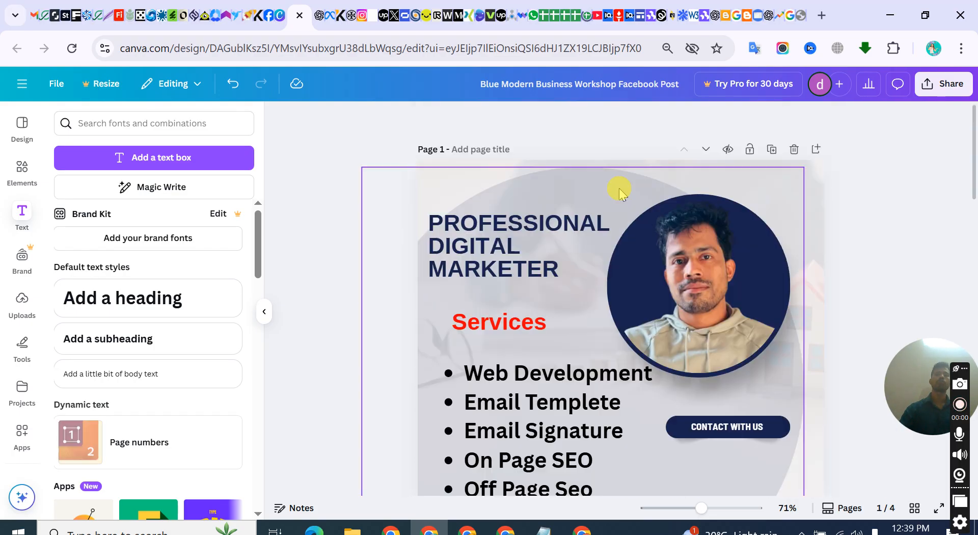
scroll(622, 192, "down", 10)
scroll(716, 257, "up", 8)
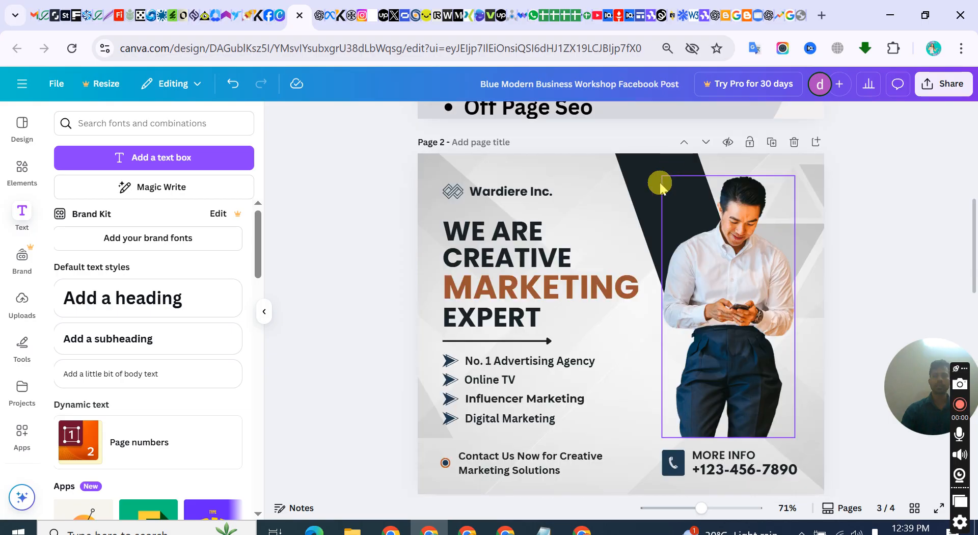
scroll(716, 257, "down", 4)
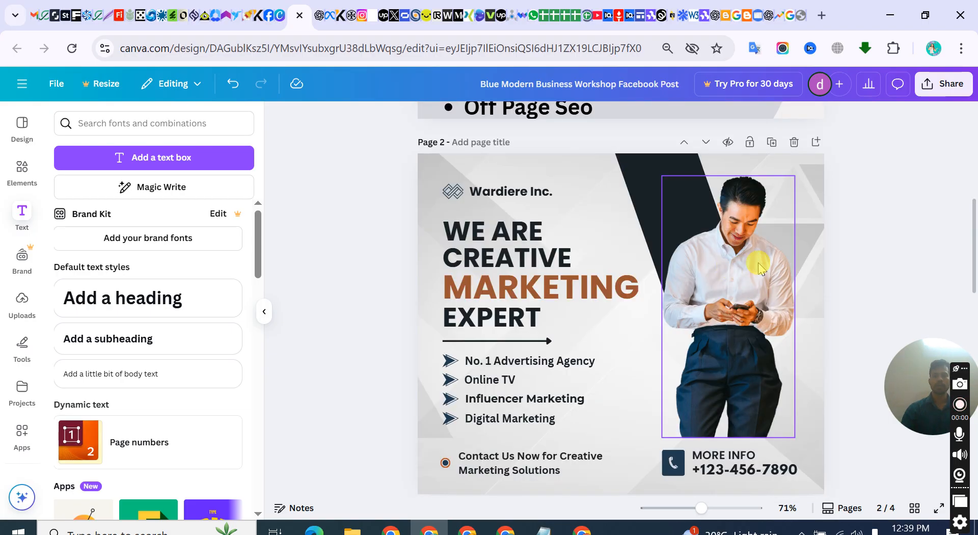
left_click(22, 306)
left_click(219, 290)
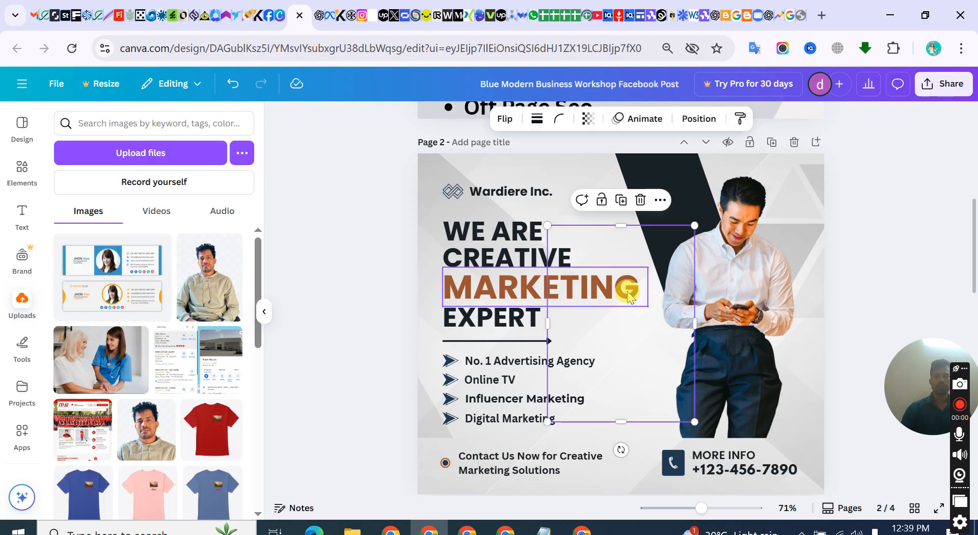
left_click_drag(643, 324, 644, 237)
Delete page 2's stock photo of the man holding a phone and move the hoodie portrait into its place
left_click(747, 159)
left_click(714, 220)
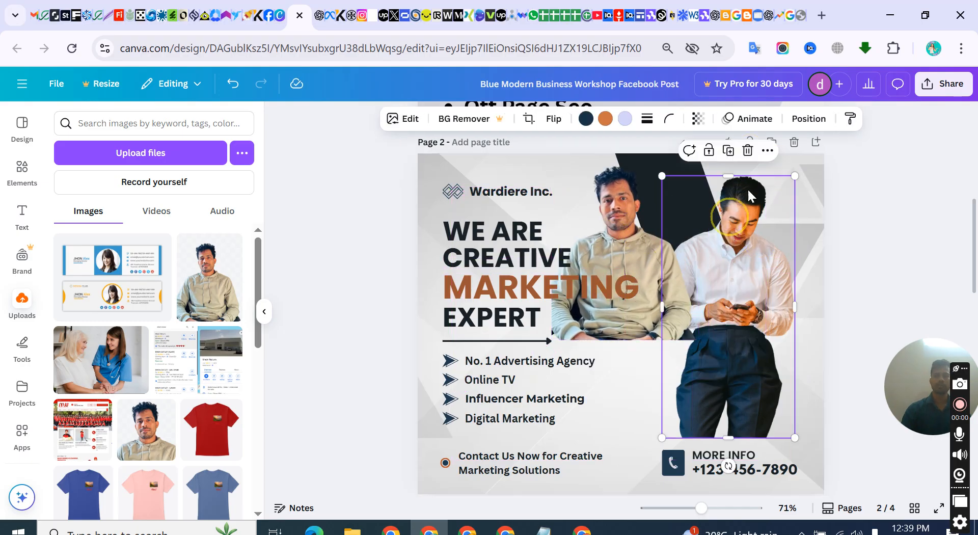
left_click(747, 151)
left_click_drag(639, 209, 742, 256)
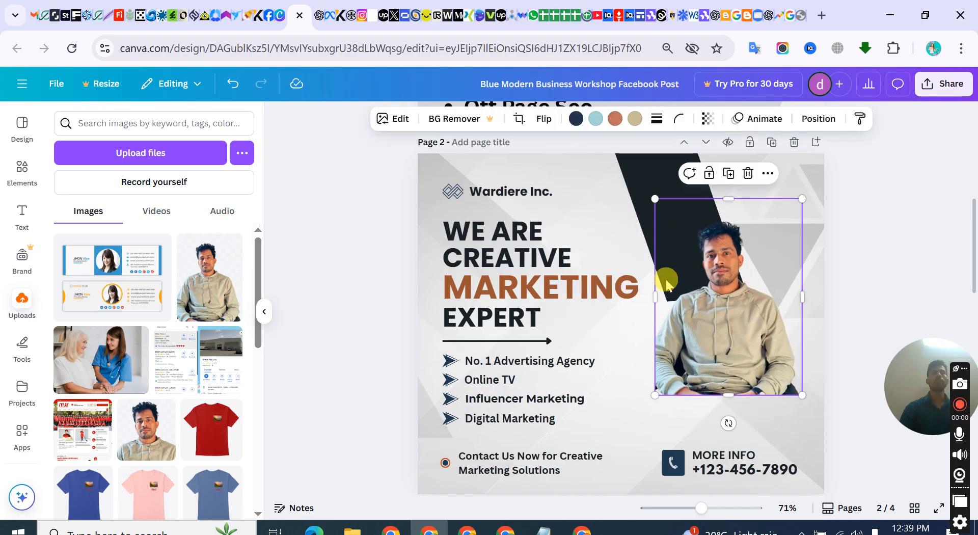
scroll(552, 300, "down", 3)
scroll(552, 258, "up", 10)
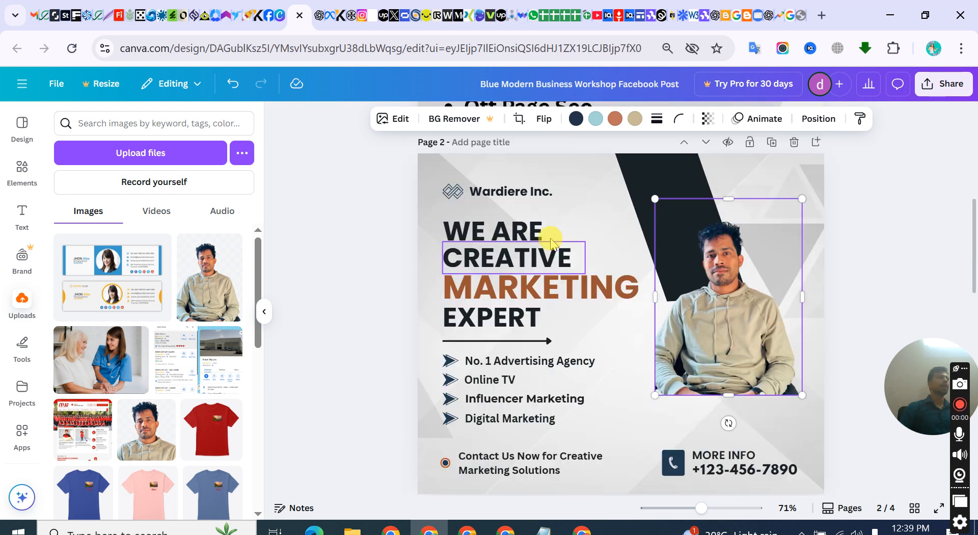
left_click(942, 84)
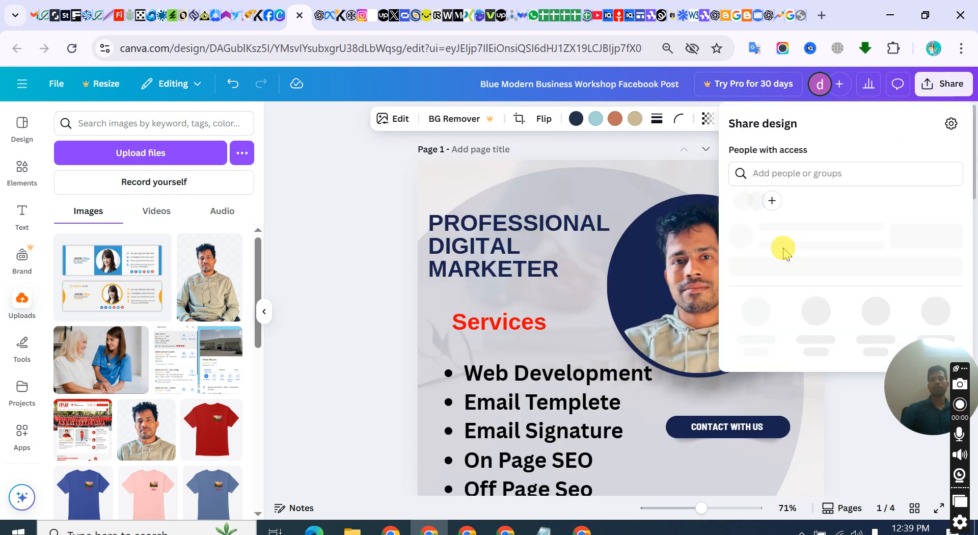
left_click(752, 338)
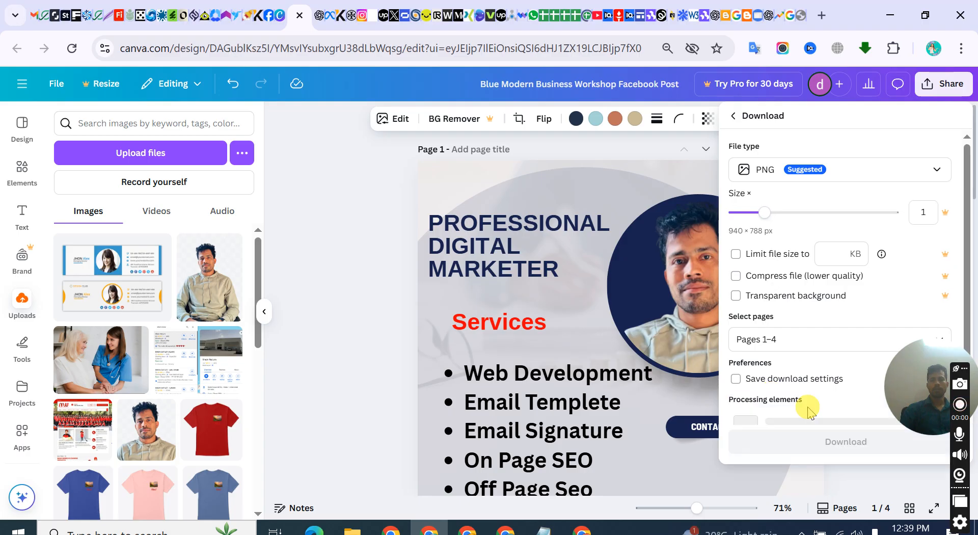
left_click(738, 380)
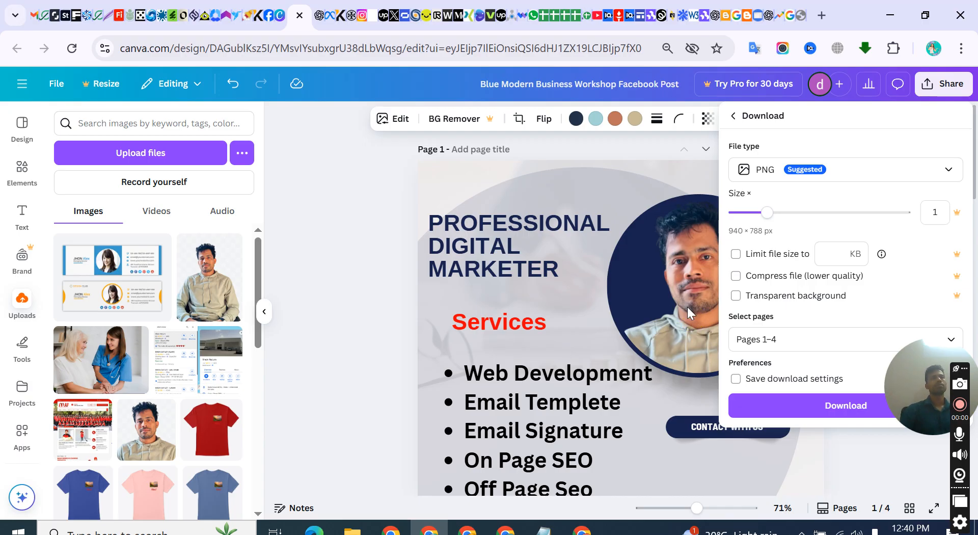
left_click(367, 240)
scroll(617, 285, "down", 5)
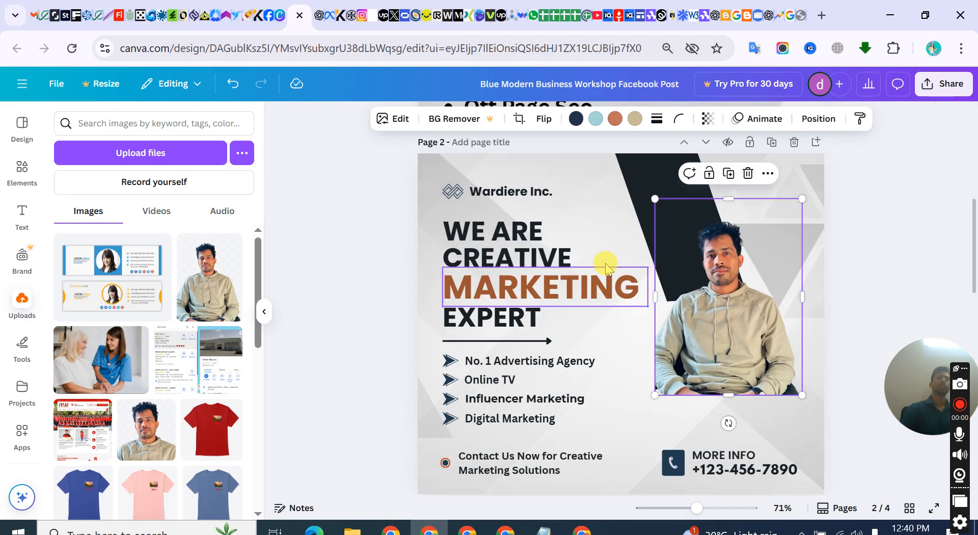
scroll(604, 270, "up", 5)
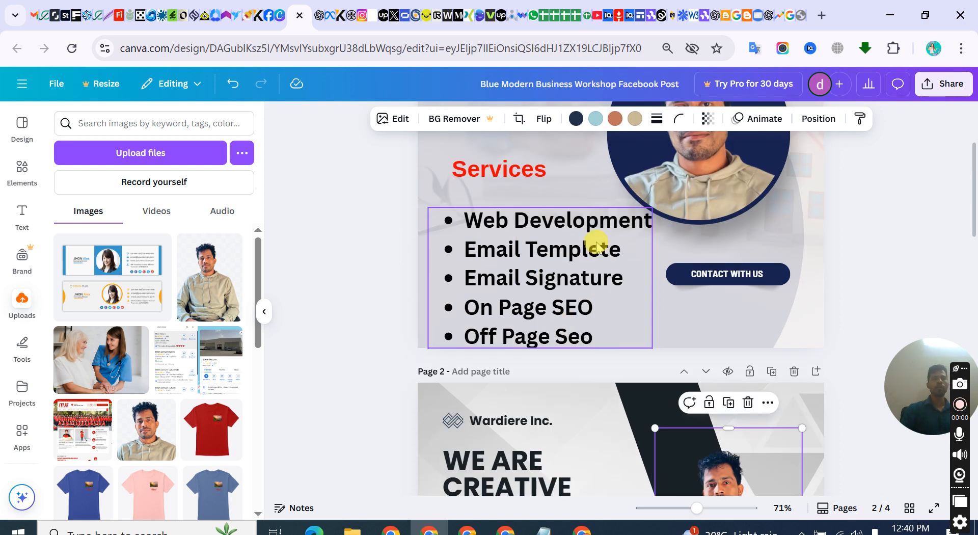
scroll(655, 224, "up", 3)
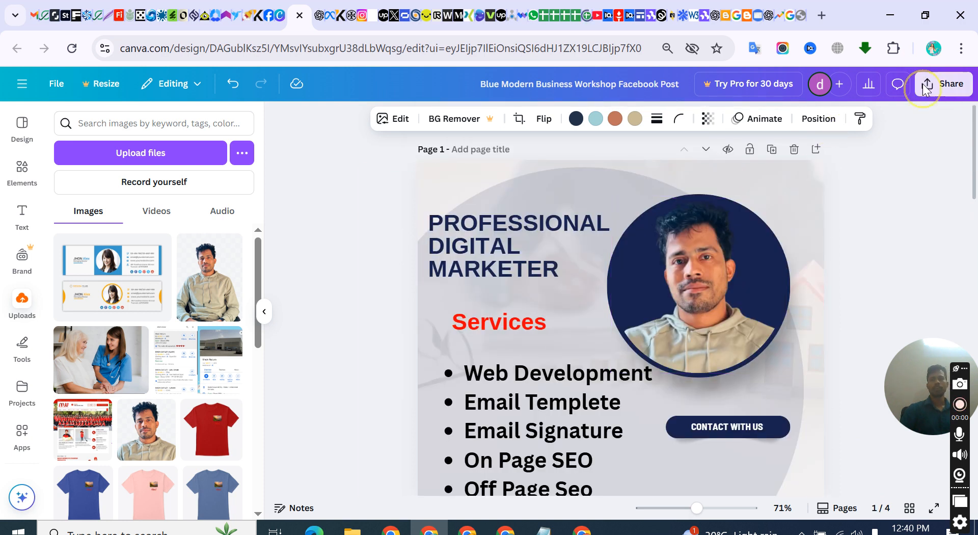
Download pages 1–4 of the design as PNG at size 1
left_click(925, 86)
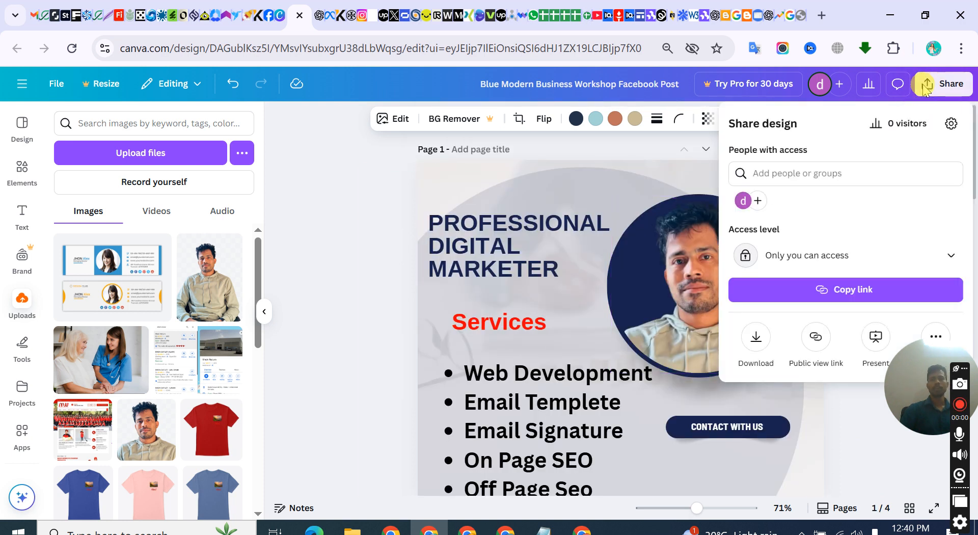
left_click(755, 337)
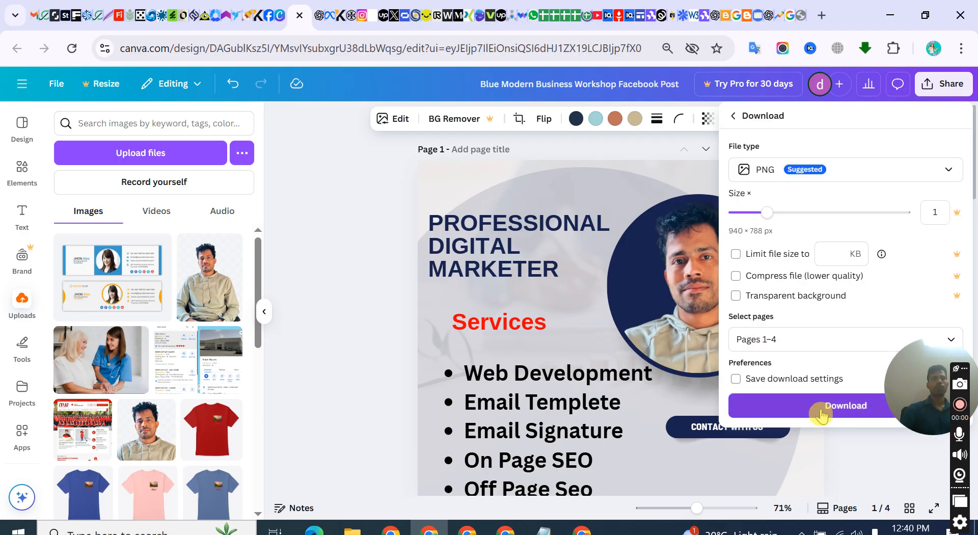
left_click(821, 407)
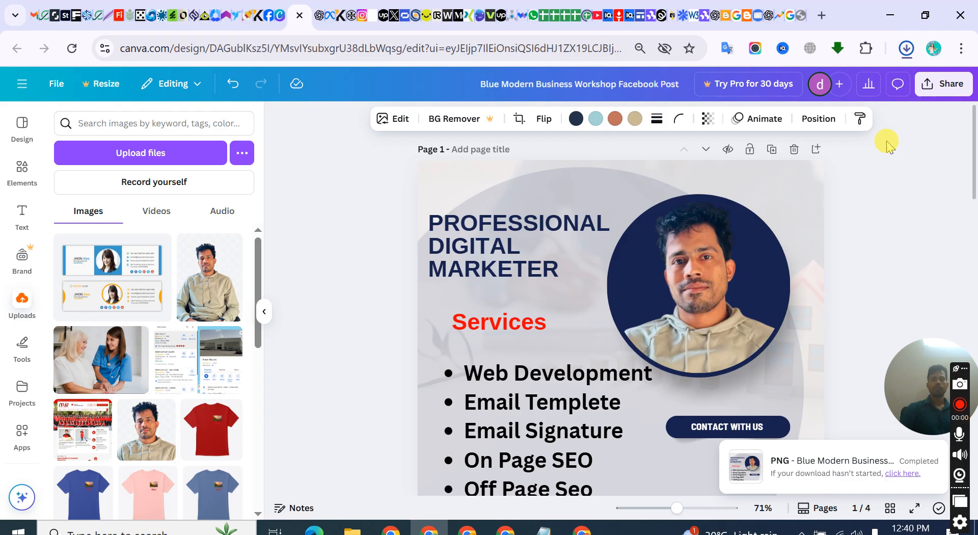
Open the downloaded design zip in WinRAR to check its contents, dismiss the licence notice and close the archive
scroll(530, 245, "down", 10)
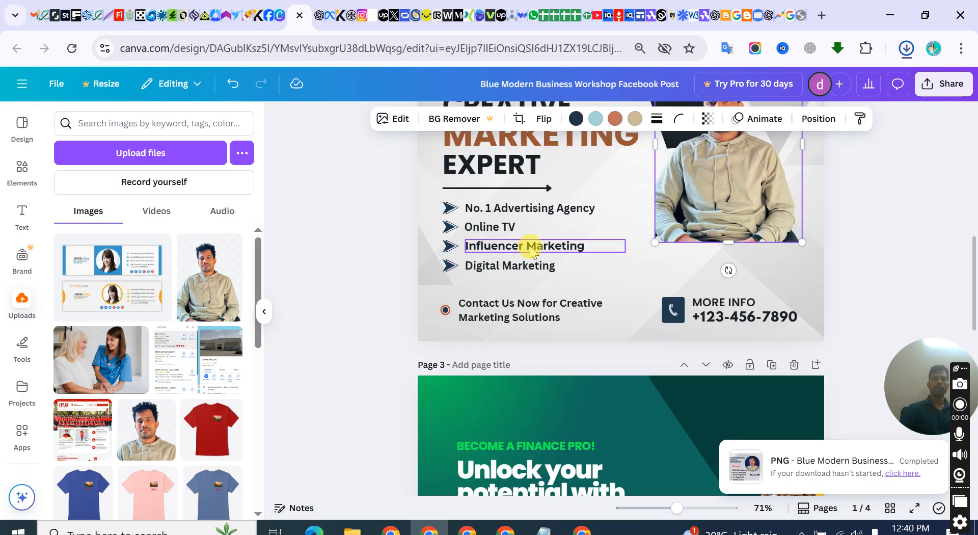
scroll(527, 247, "down", 10)
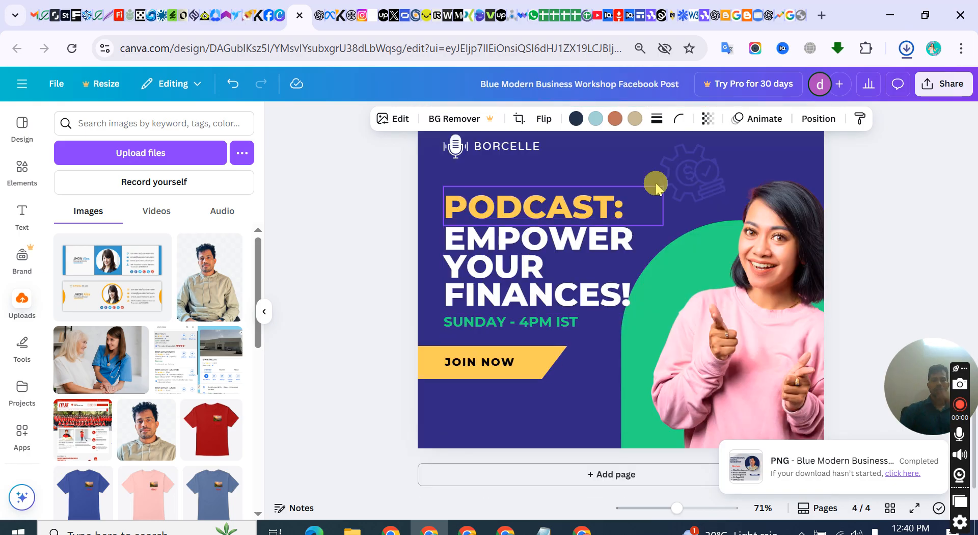
scroll(655, 188, "up", 5)
left_click(908, 49)
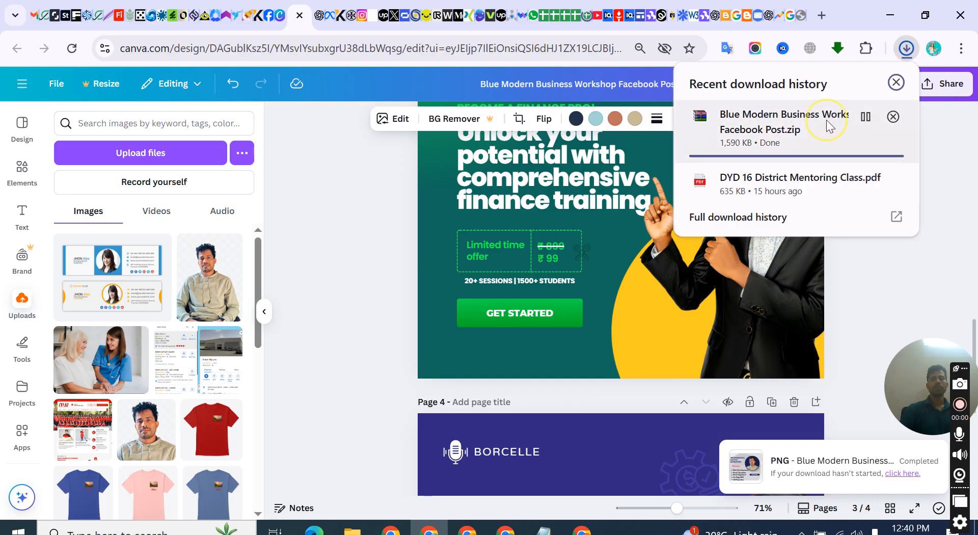
left_click(359, 170)
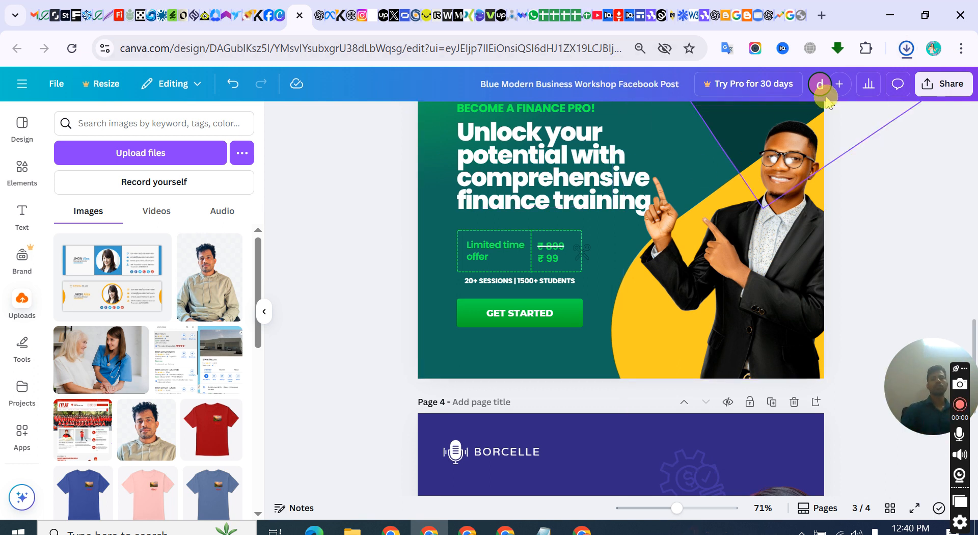
left_click(903, 51)
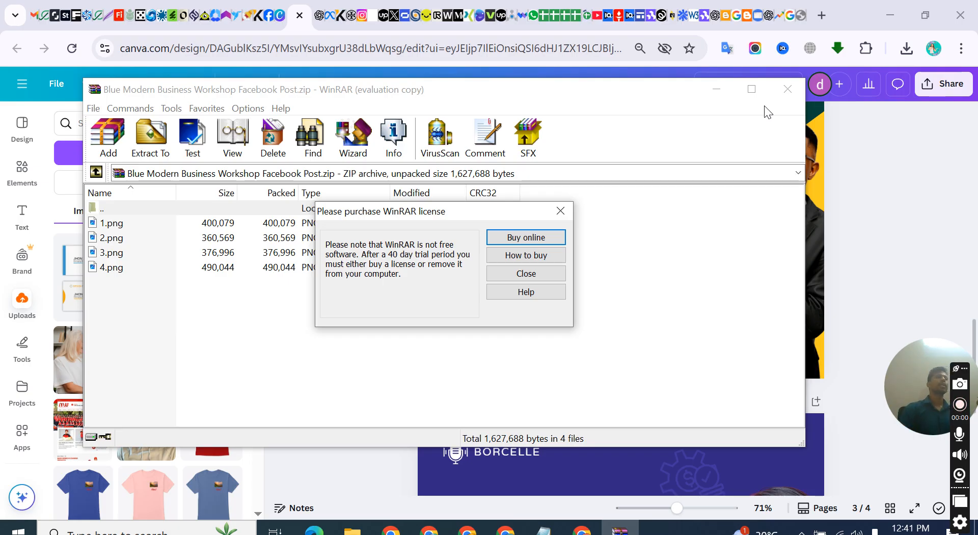
left_click(796, 92)
left_click(551, 217)
left_click(787, 90)
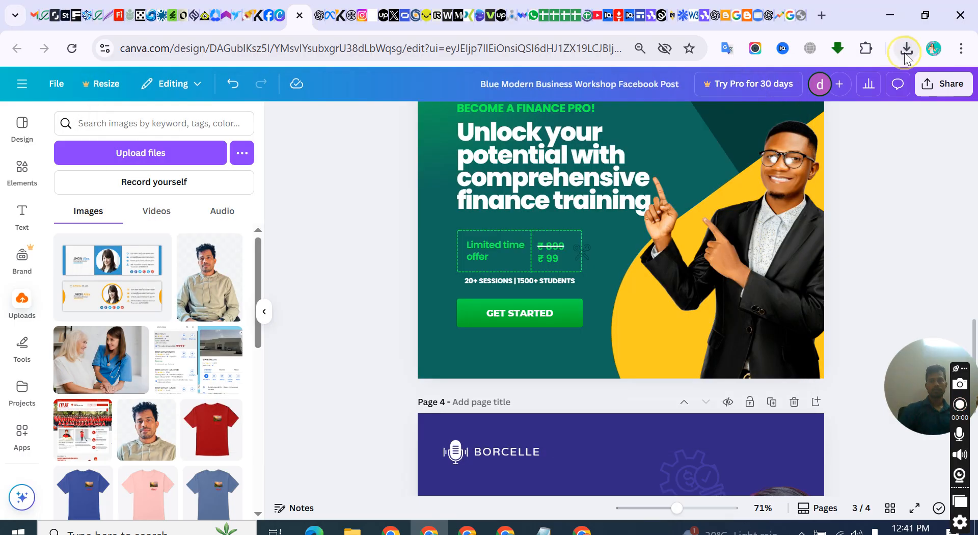
Show the downloaded "Blue Modern Business Workshop Facebook Post.zip" in its folder and cut the file for moving
left_click(905, 51)
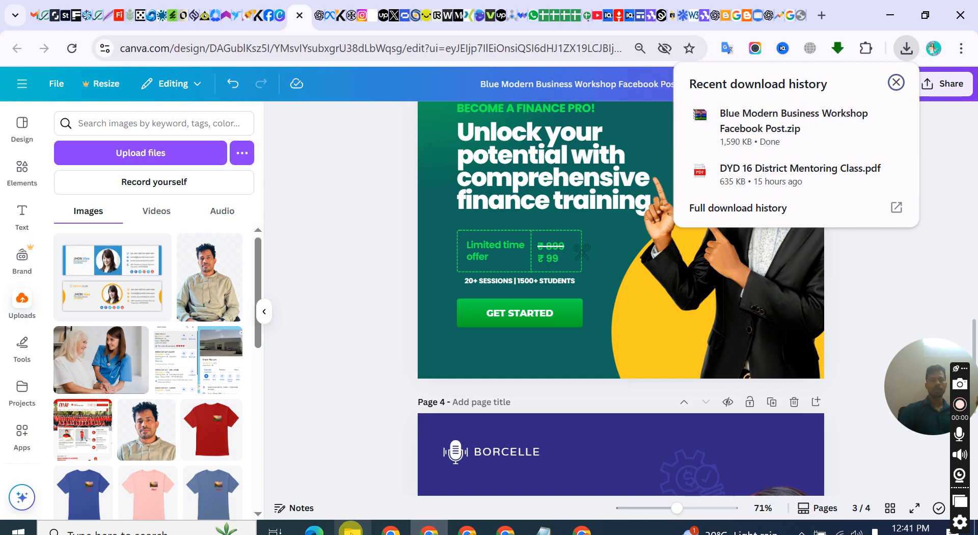
mouse_move(712, 113)
left_click(906, 48)
left_click(906, 49)
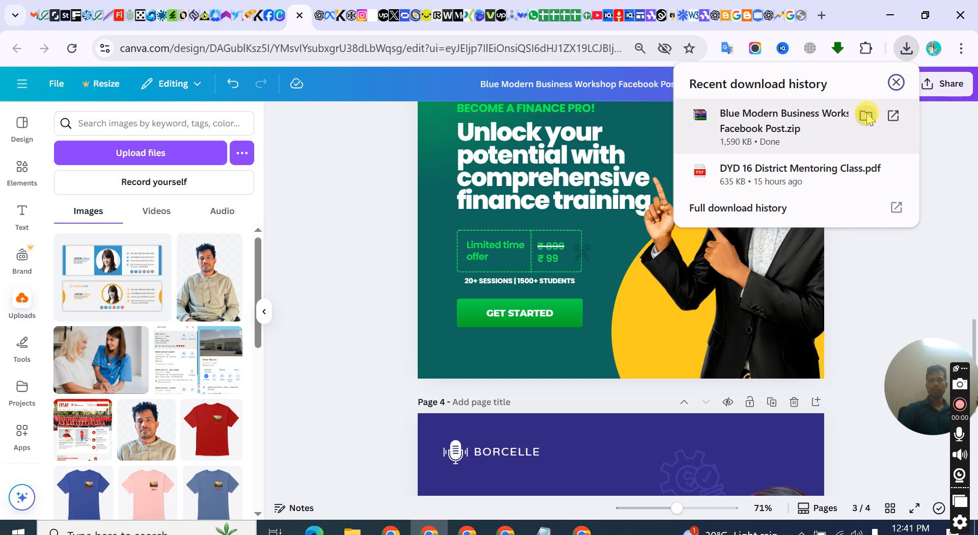
left_click(866, 117)
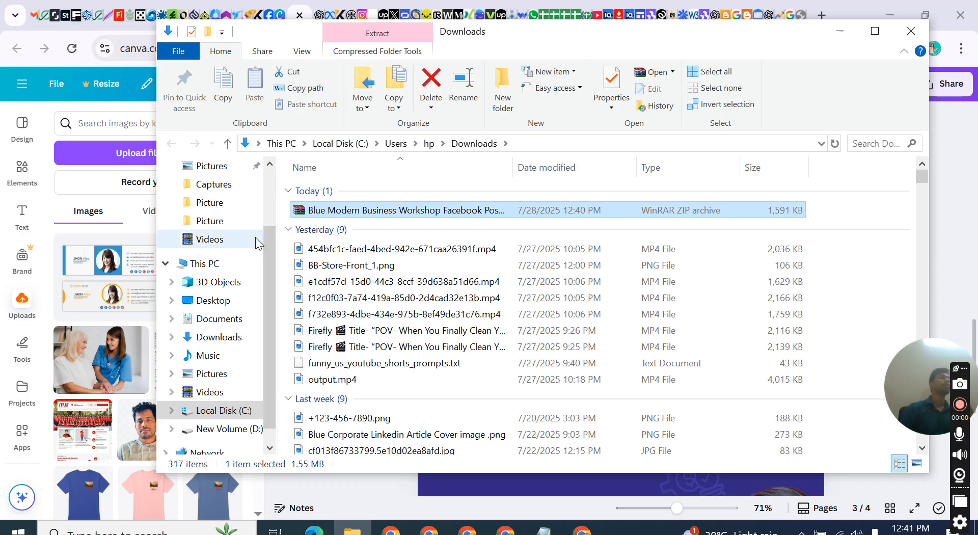
right_click(405, 211)
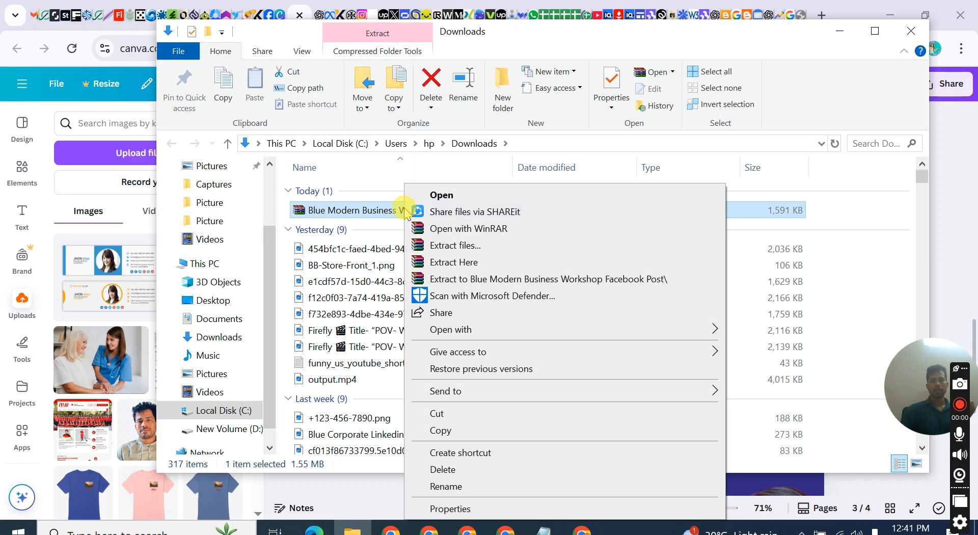
left_click(451, 420)
Create a folder with the default name "New folder" inside the Videos folder and open it
left_click(239, 223)
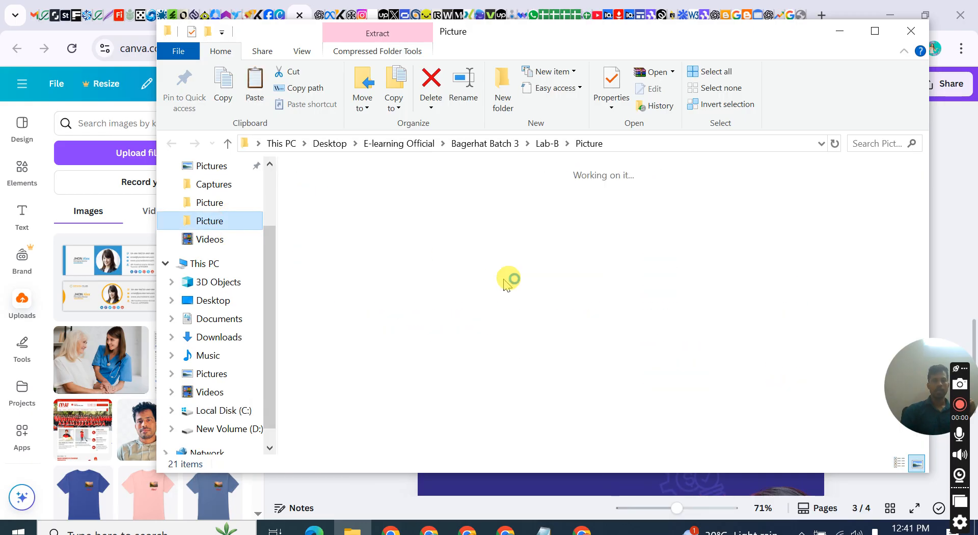
right_click(503, 279)
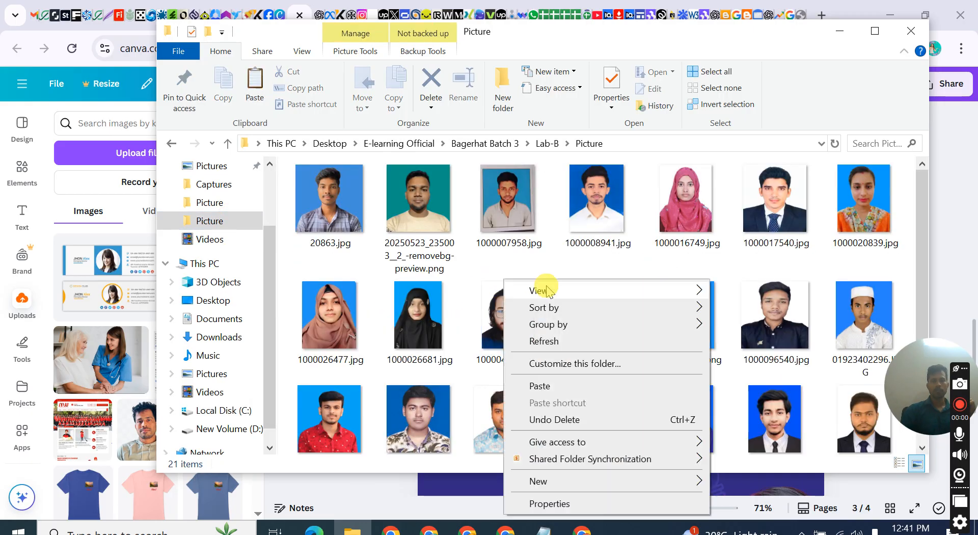
left_click(205, 240)
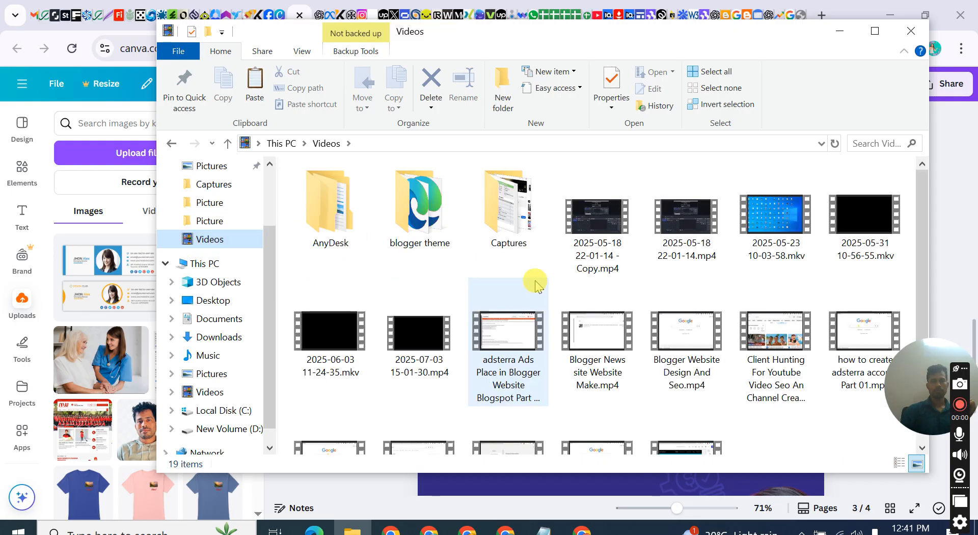
scroll(509, 275, "up", 2)
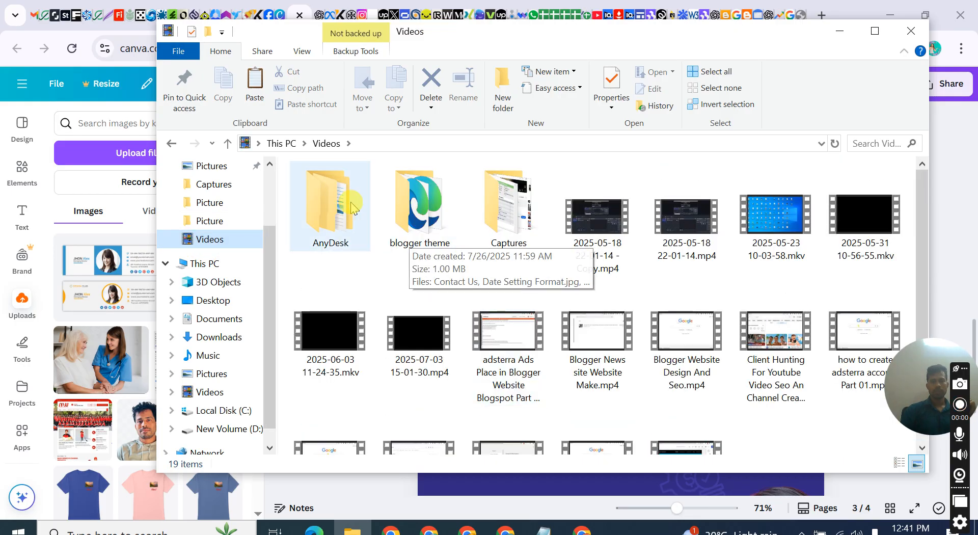
right_click(467, 251)
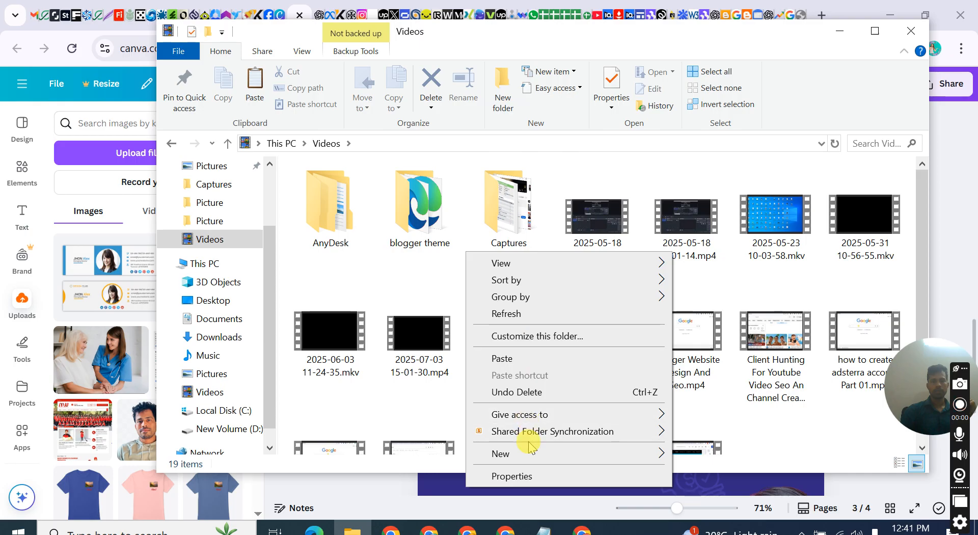
mouse_move(529, 453)
left_click(723, 279)
left_click(517, 263)
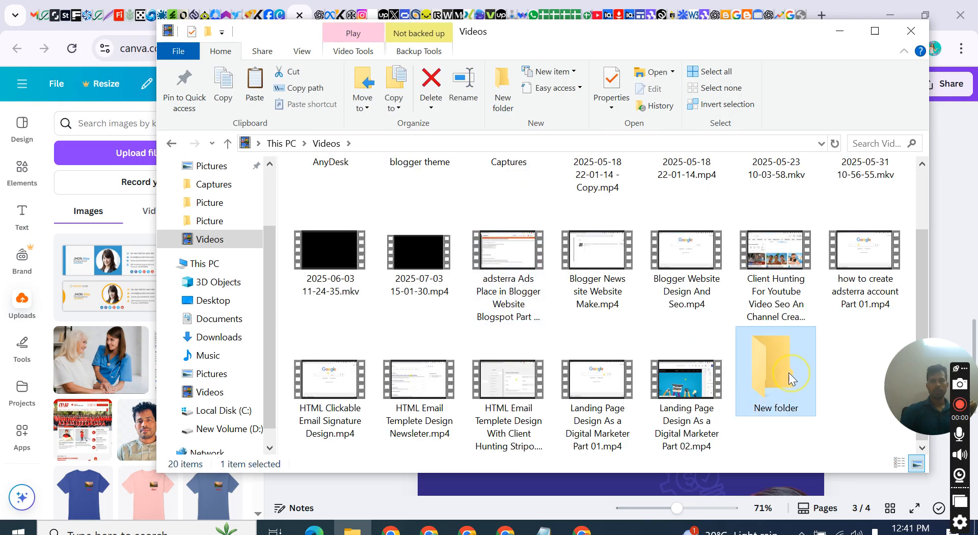
key("Return")
Paste the cut zip archive into the new folder and refresh the folder view
right_click(439, 237)
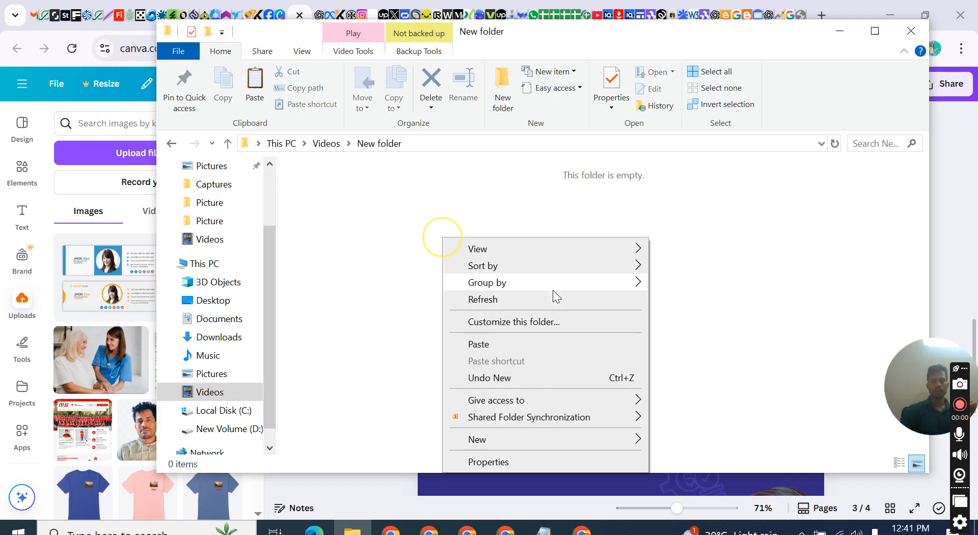
left_click(481, 344)
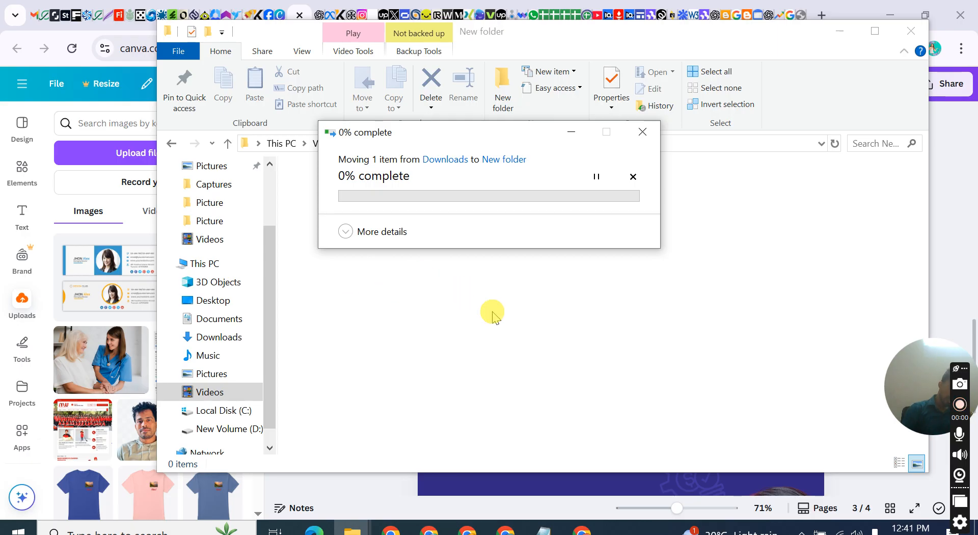
right_click(405, 258)
left_click(474, 318)
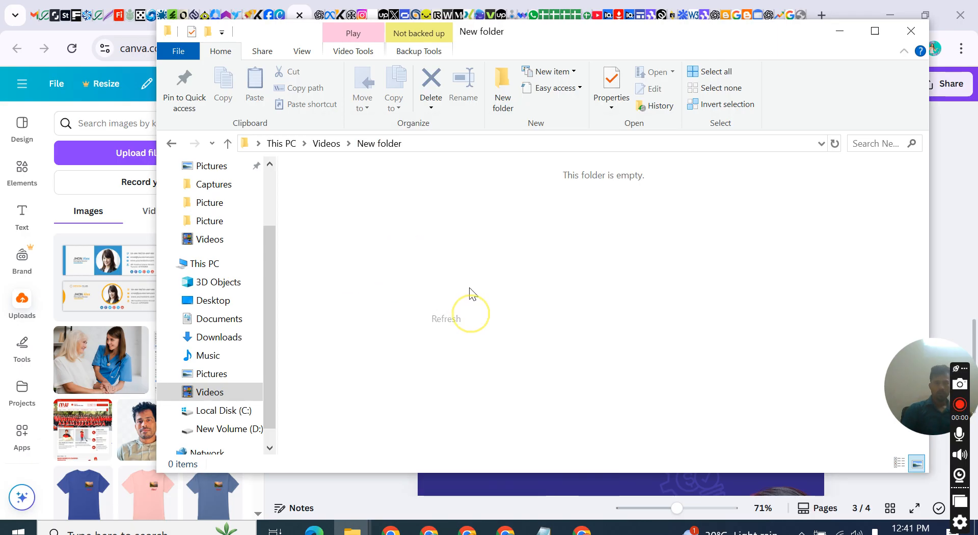
Refresh the new folder and extract the images from the "Blue Modern Business Workshop Facebook Post" archive directly into it
right_click(442, 237)
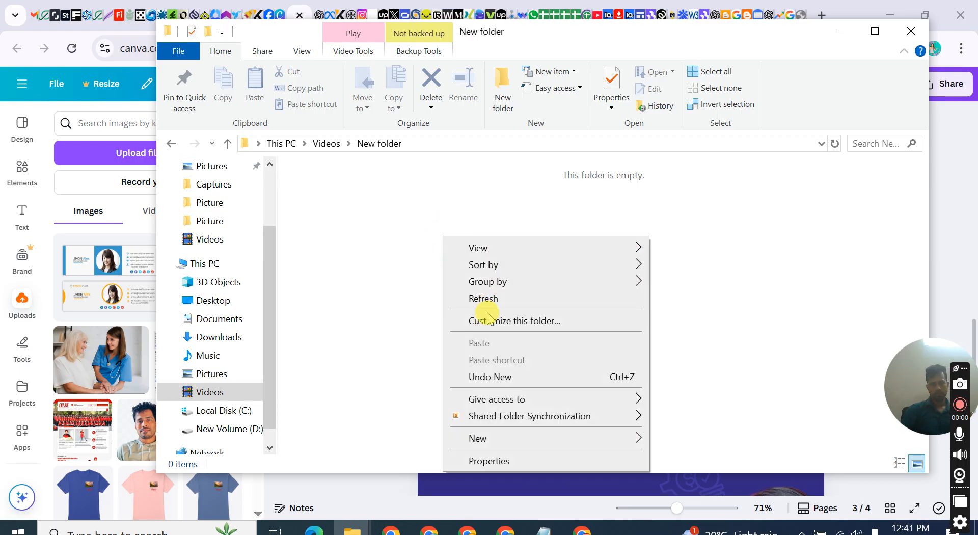
left_click(399, 268)
left_click(353, 210)
left_click(481, 216)
left_click(341, 202)
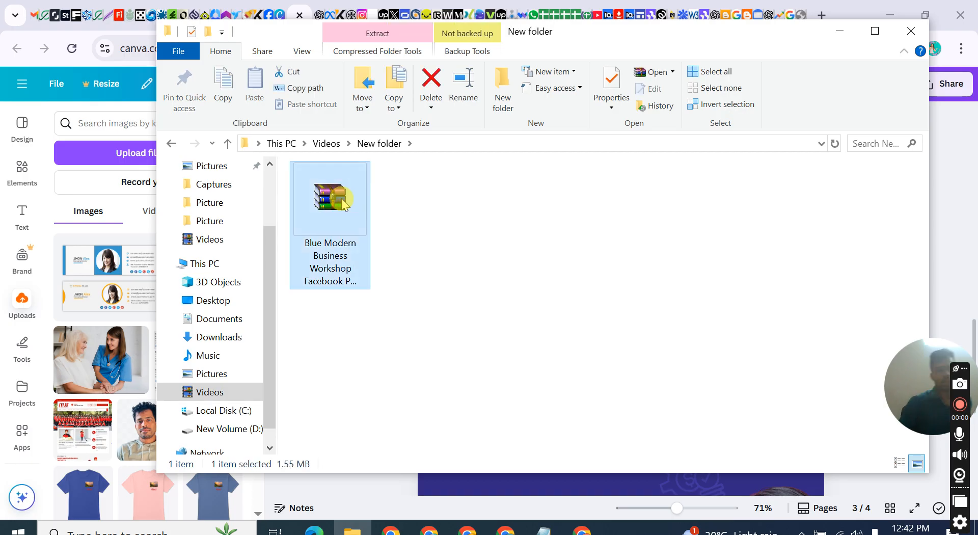
right_click(343, 203)
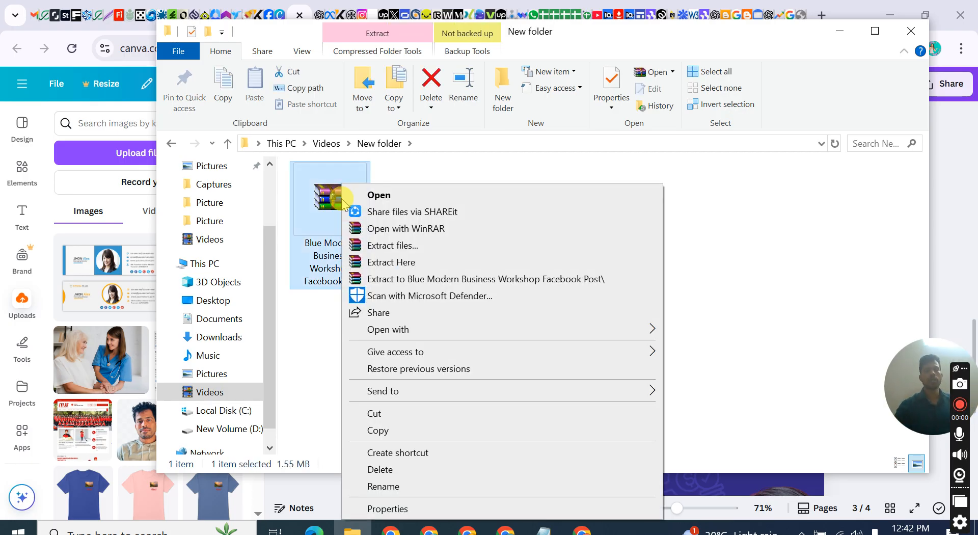
left_click(408, 263)
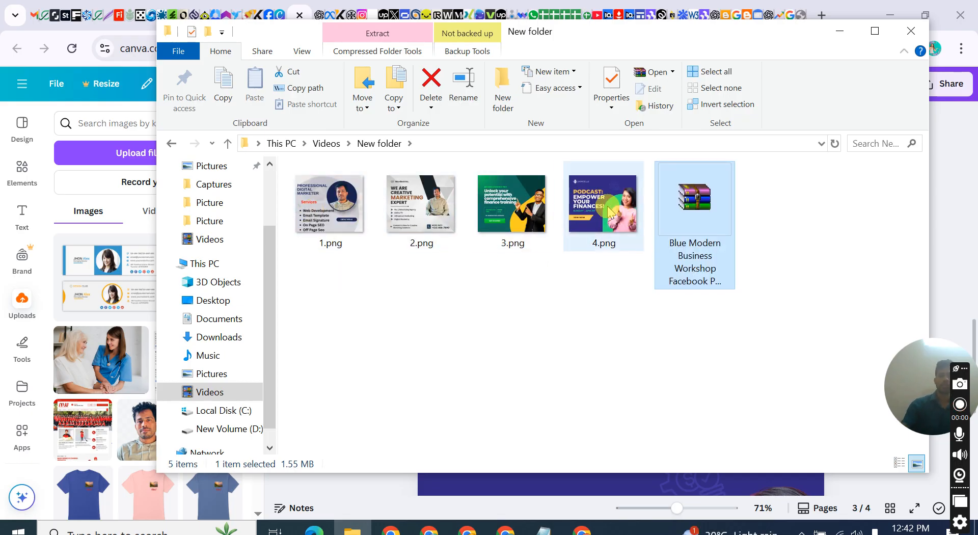
Delete the zip archive from the new folder, keeping the extracted PNG files, and close the File Explorer window
right_click(656, 199)
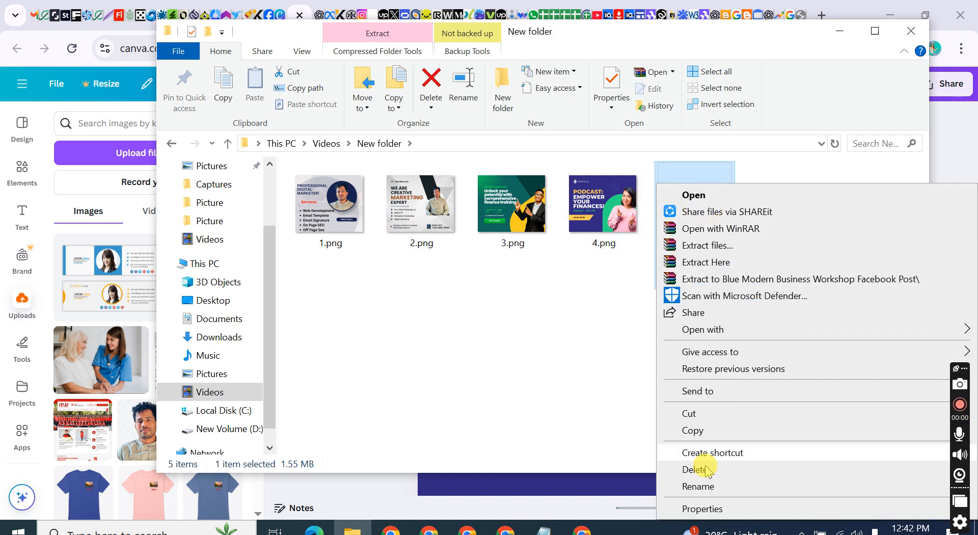
left_click(698, 466)
left_click(512, 196)
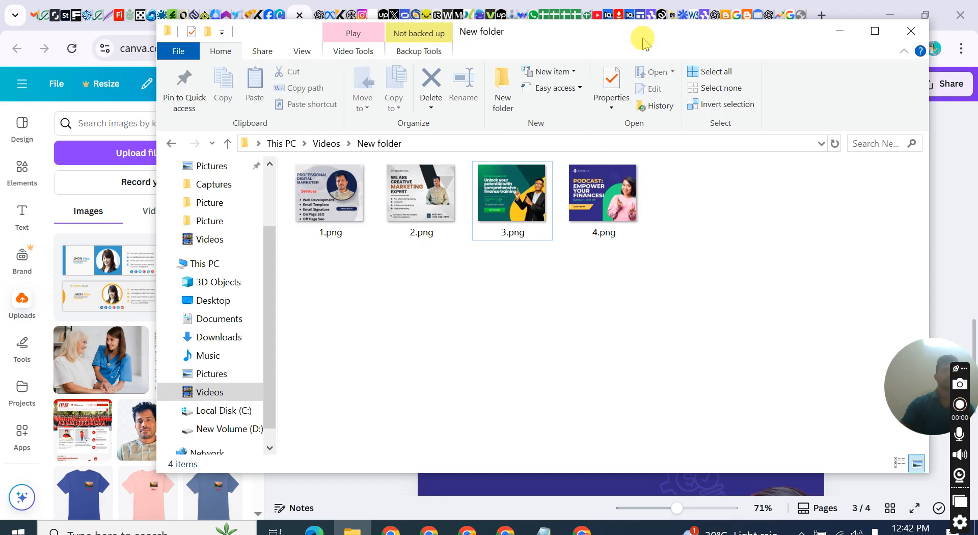
left_click(911, 32)
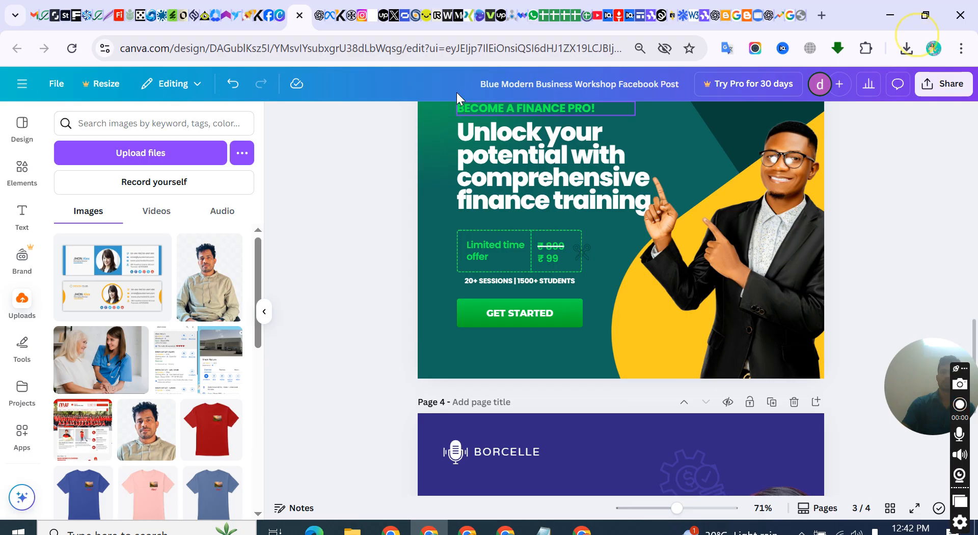
Switch to the GrowthWave Digital Marketing page on Facebook, reload it and go to the Facebook home feed
left_click(266, 15)
left_click(426, 116)
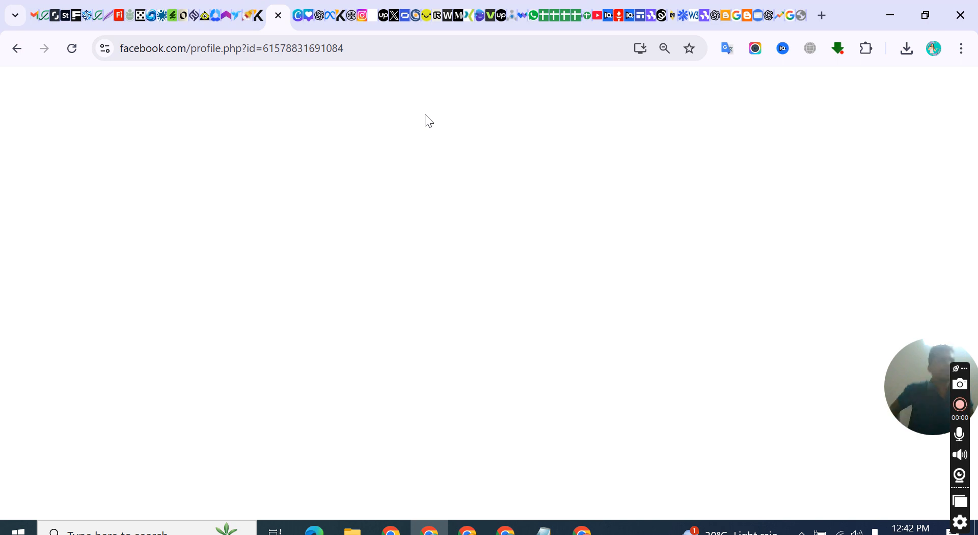
left_click(427, 117)
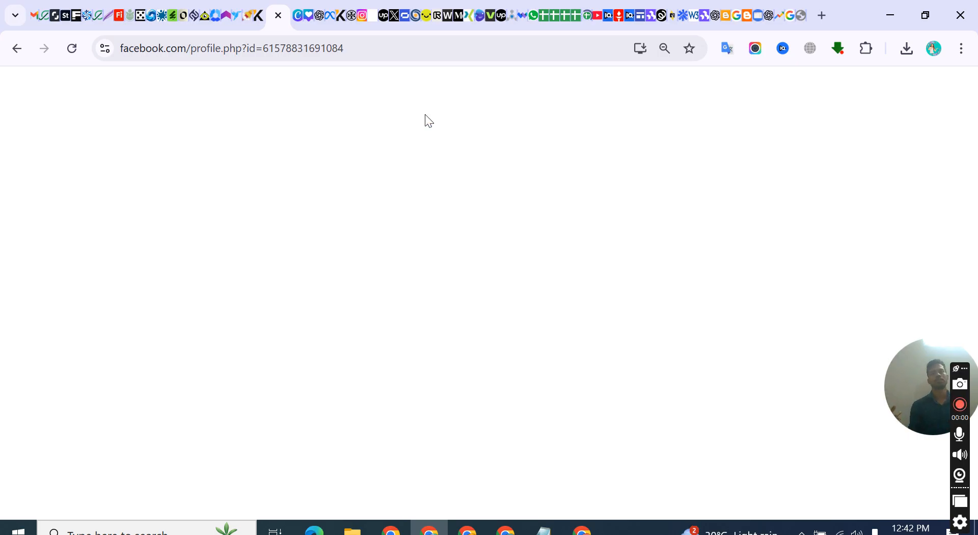
left_click(72, 49)
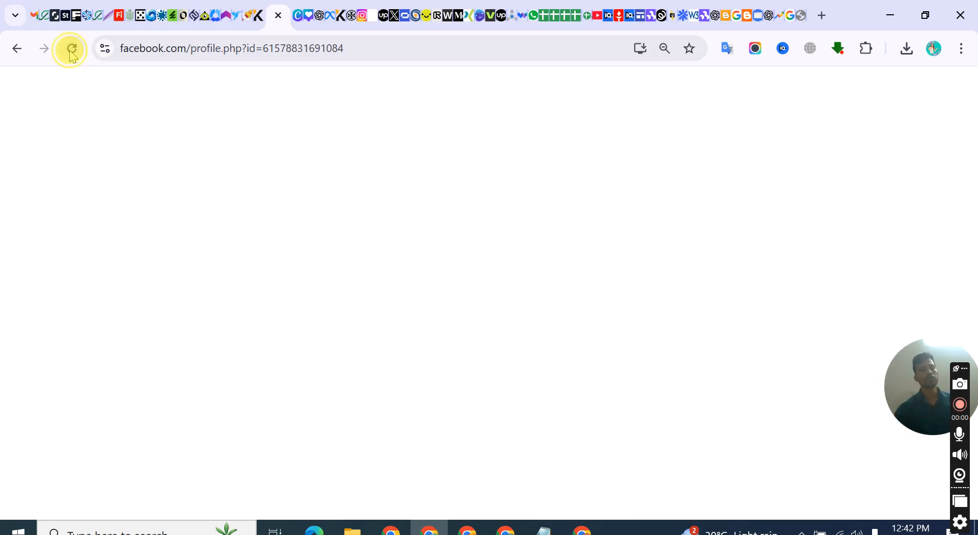
left_click(170, 96)
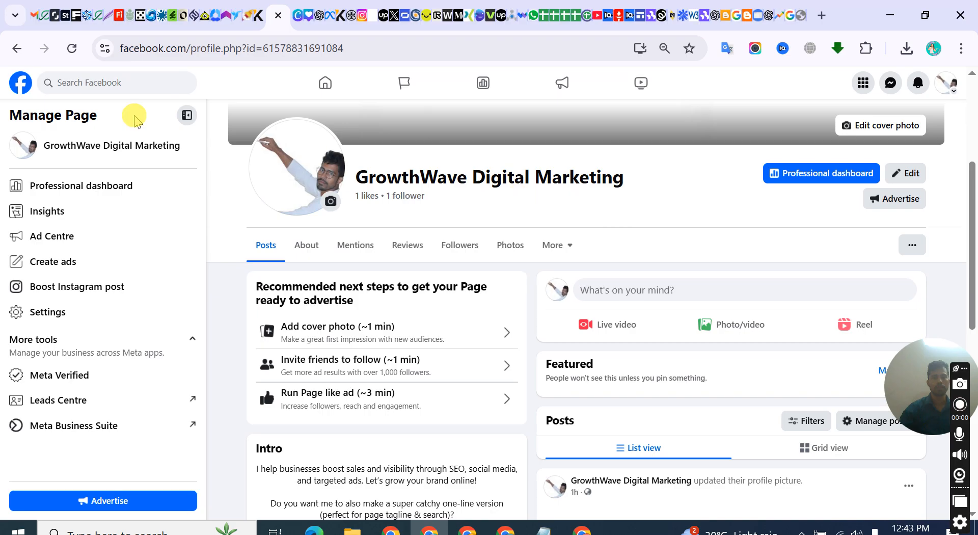
left_click(21, 82)
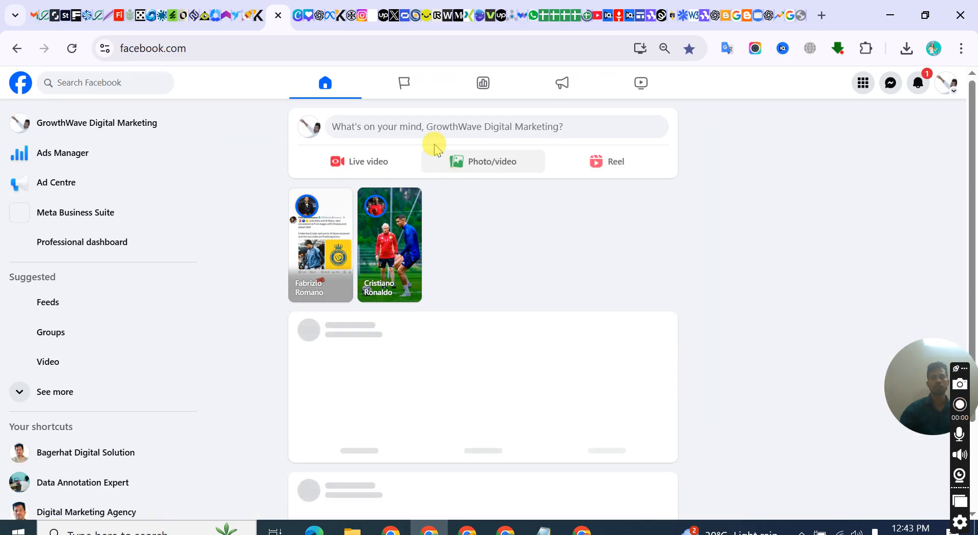
left_click(461, 133)
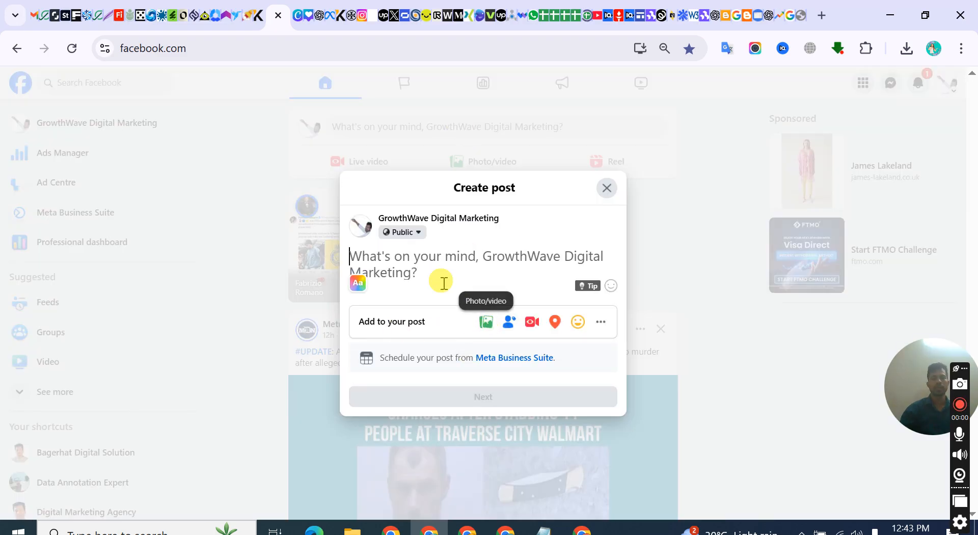
left_click(383, 265)
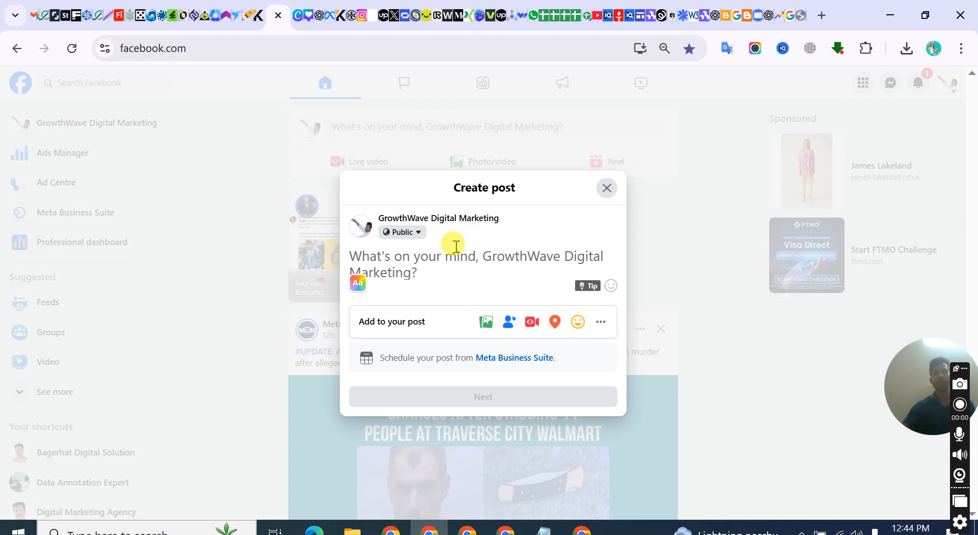
left_click(608, 187)
Open Meta Business Suite from Facebook and switch the business asset to the GrowthWave Digital Marketing page
left_click(149, 214)
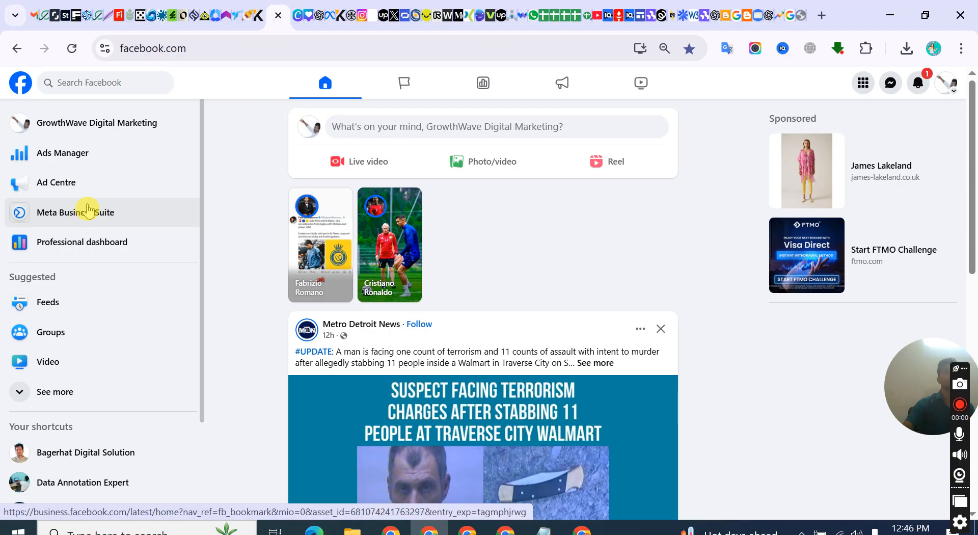
left_click(84, 214)
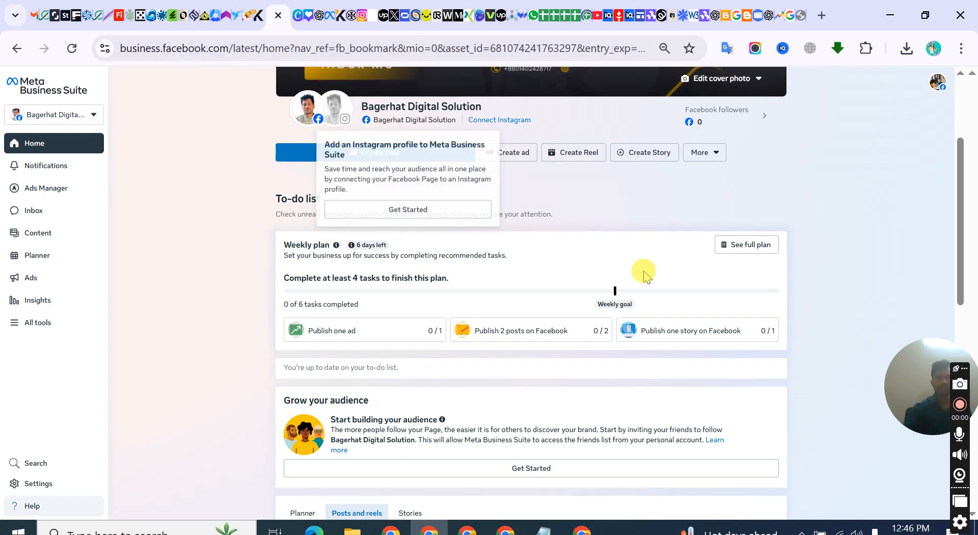
scroll(76, 111, "up", 3)
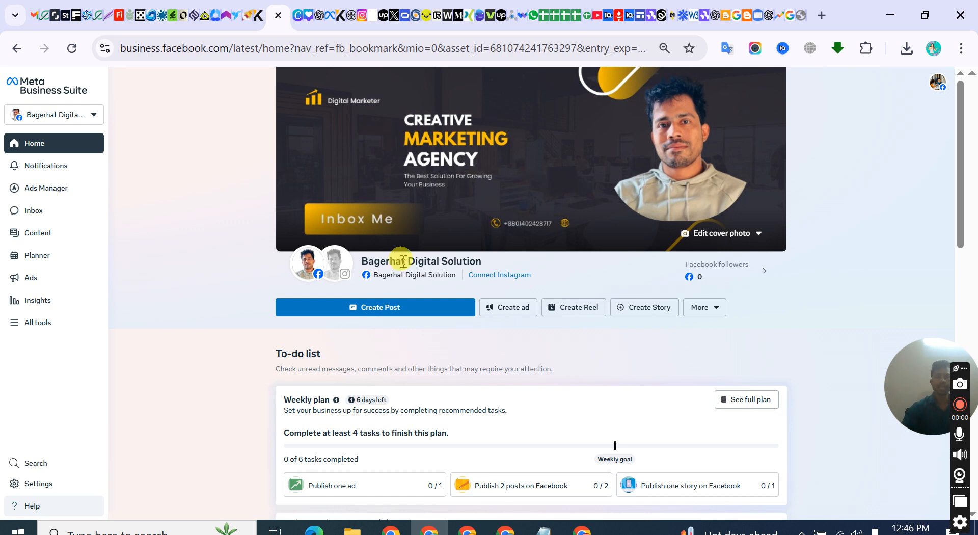
scroll(408, 239, "down", 2)
mouse_move(434, 217)
scroll(434, 218, "up", 2)
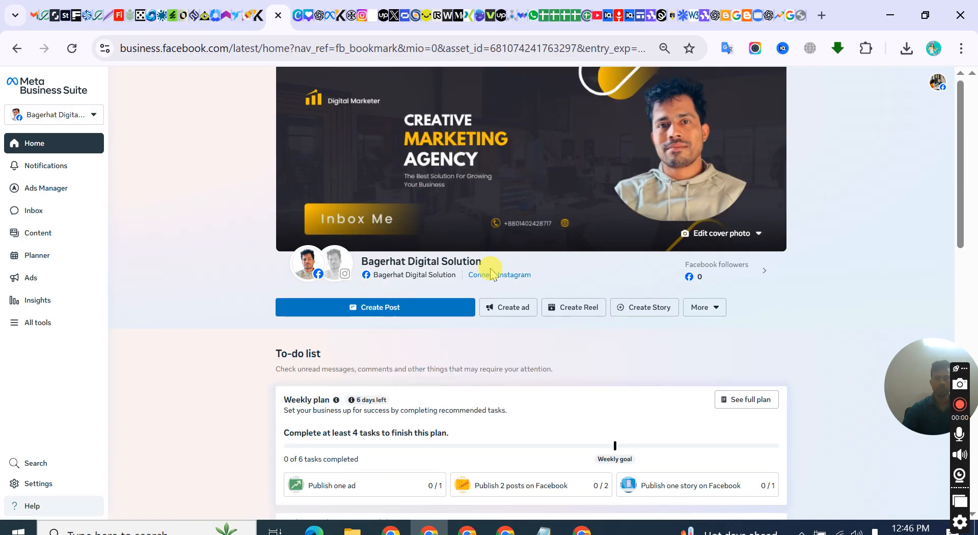
left_click(77, 113)
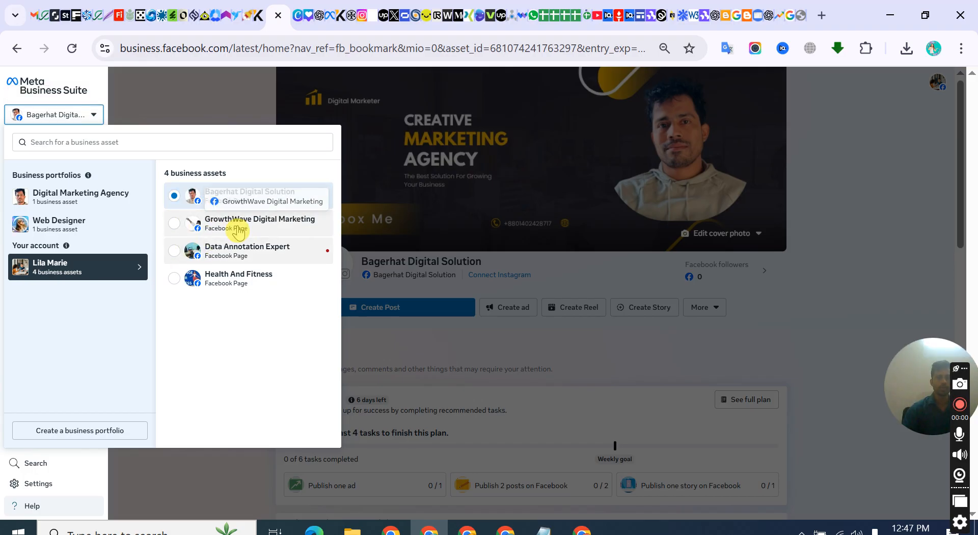
left_click(238, 228)
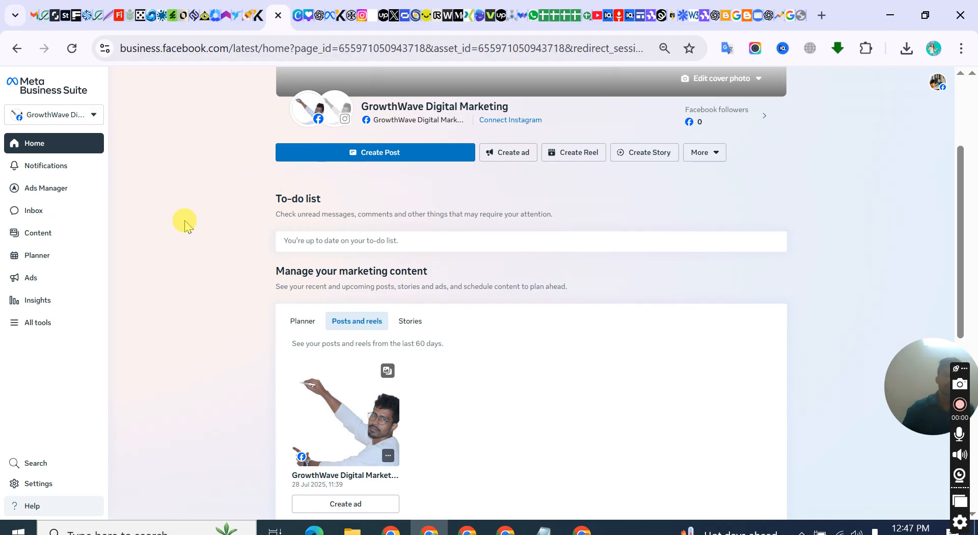
Check the page's notifications and inbox in Meta Business Suite and return to its home page
left_click(47, 162)
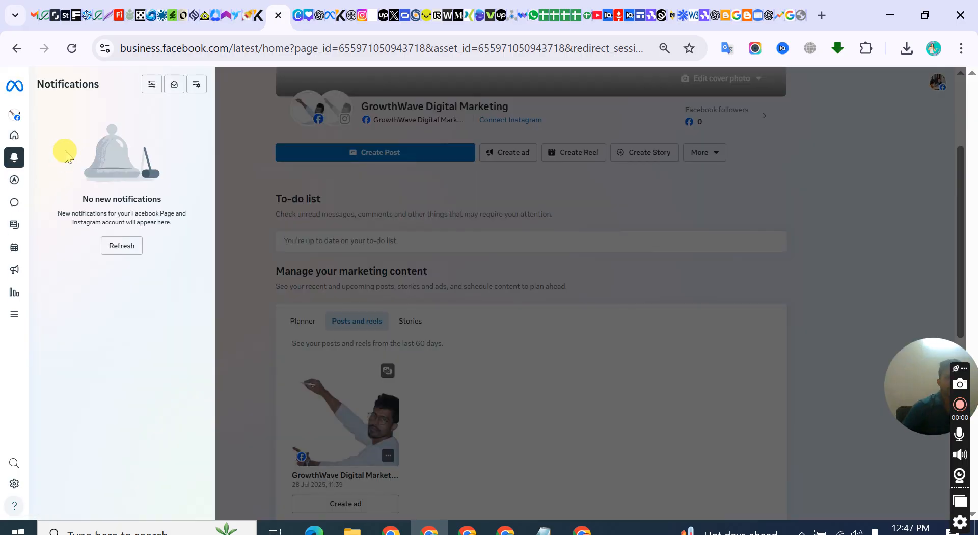
mouse_move(20, 100)
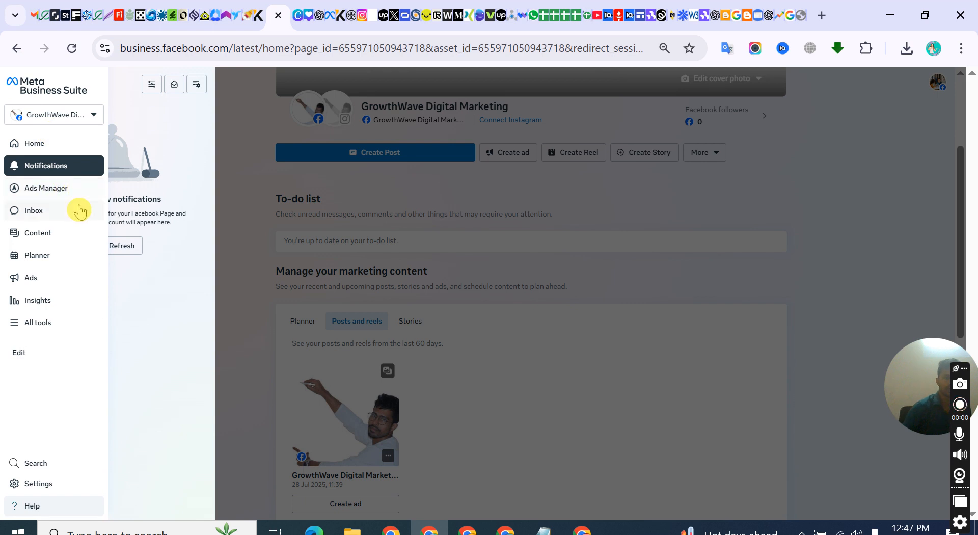
left_click(43, 219)
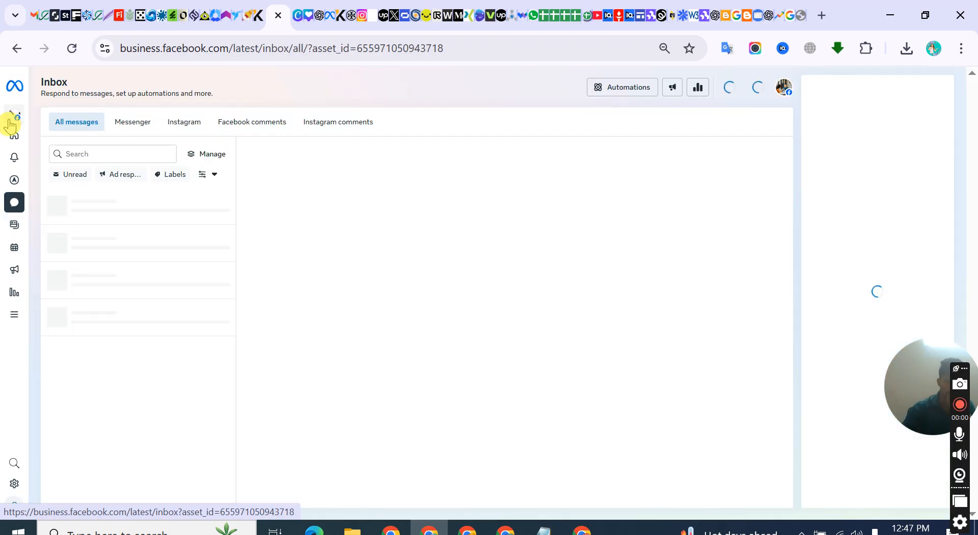
mouse_move(13, 115)
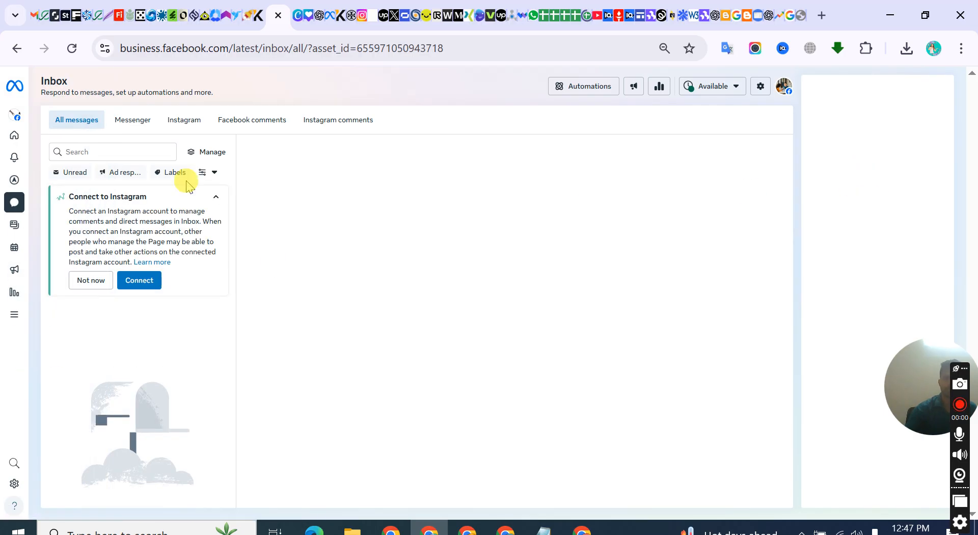
left_click(34, 143)
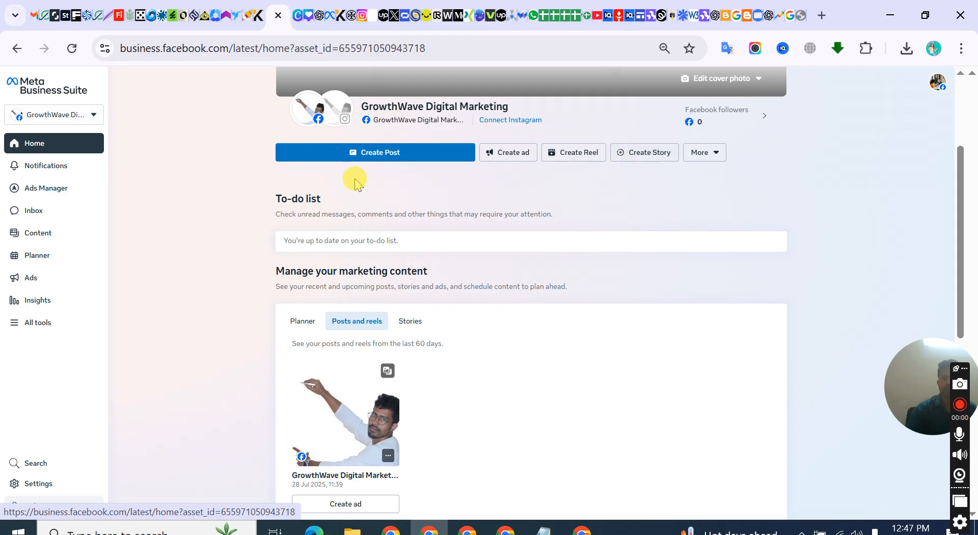
Start a new post for the GrowthWave Digital Marketing page and review the composer's scheduling, story and privacy options
left_click(393, 162)
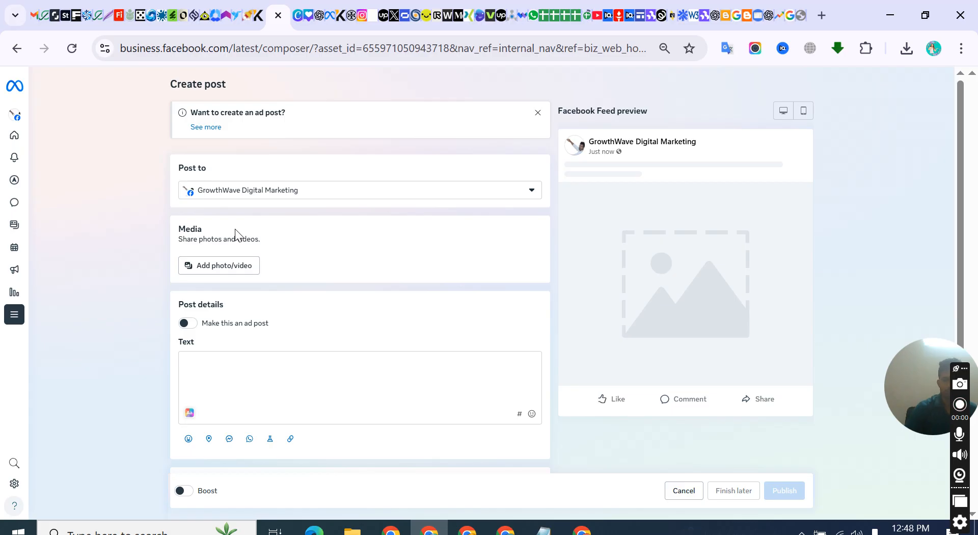
left_click(362, 196)
left_click(116, 164)
scroll(212, 326, "down", 5)
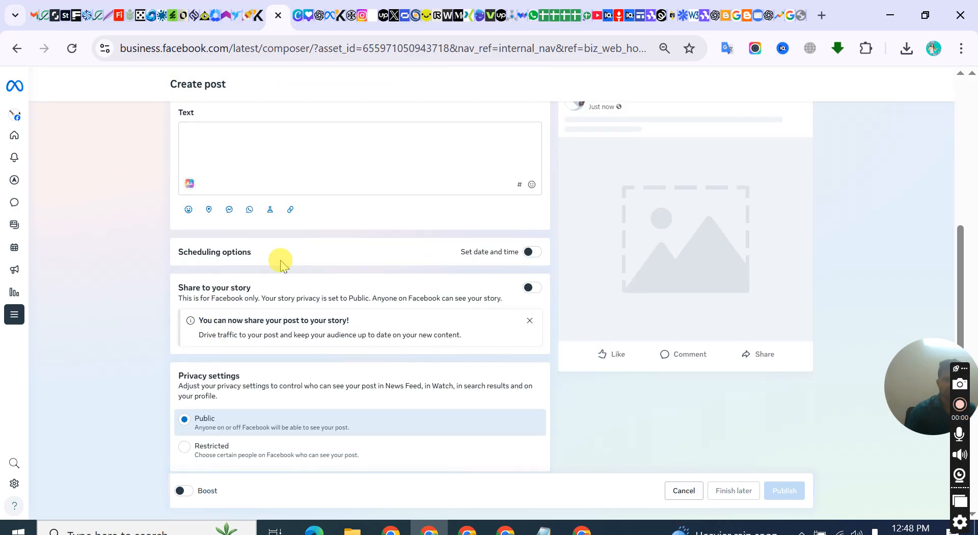
scroll(285, 263, "up", 5)
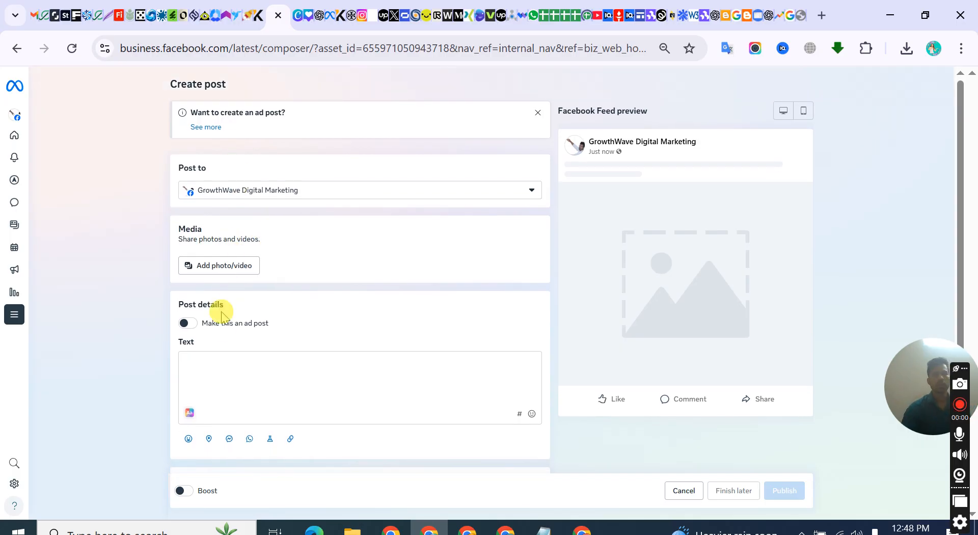
left_click(222, 362)
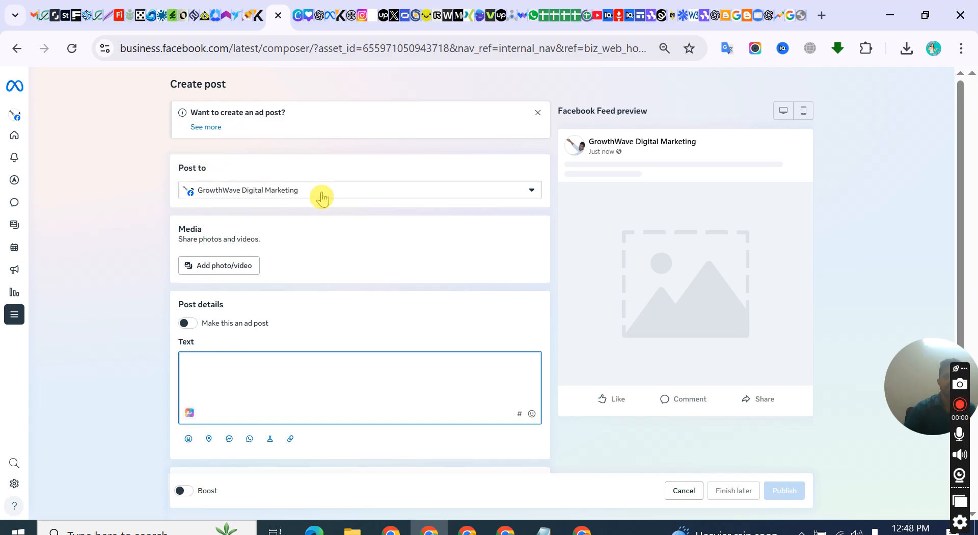
Add the image 1.png from "New folder" inside Videos as the post's media
left_click(229, 274)
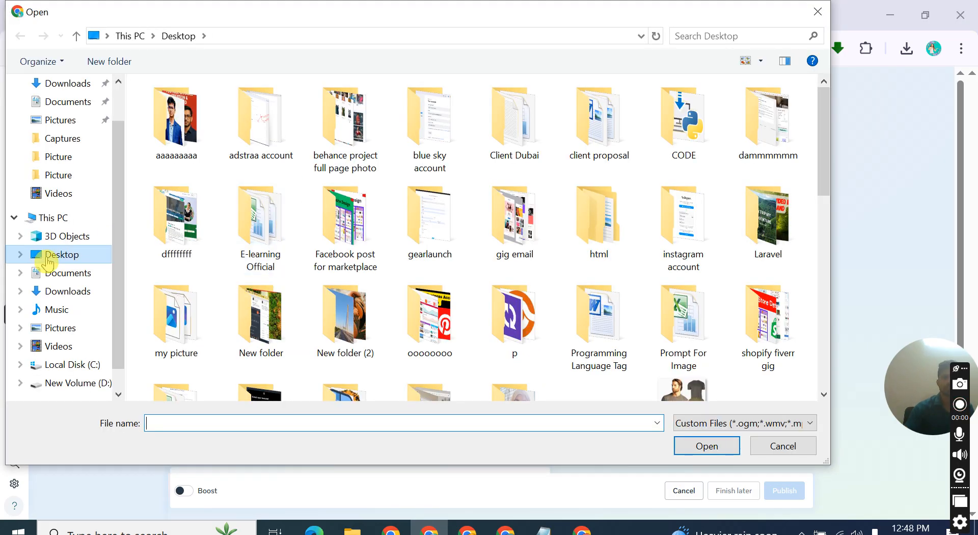
left_click(59, 193)
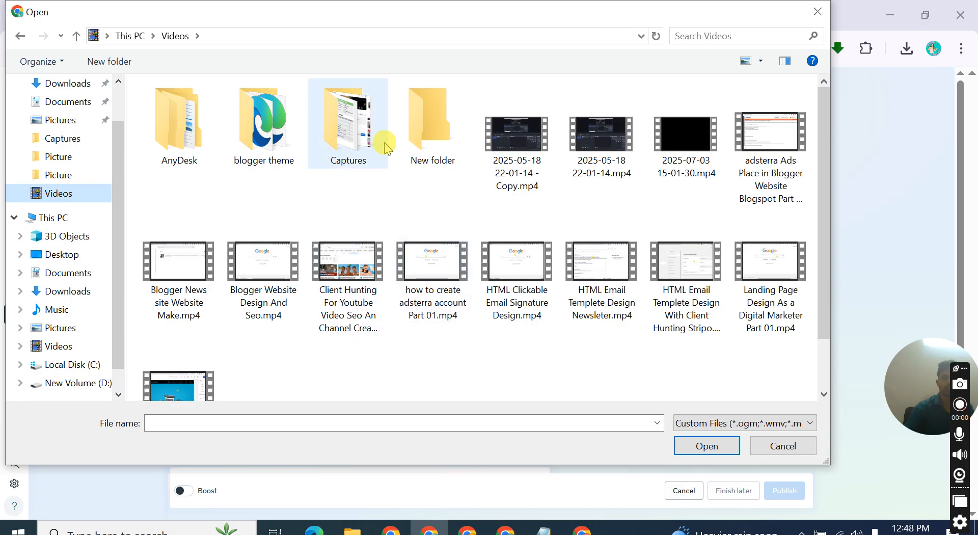
double_click(430, 123)
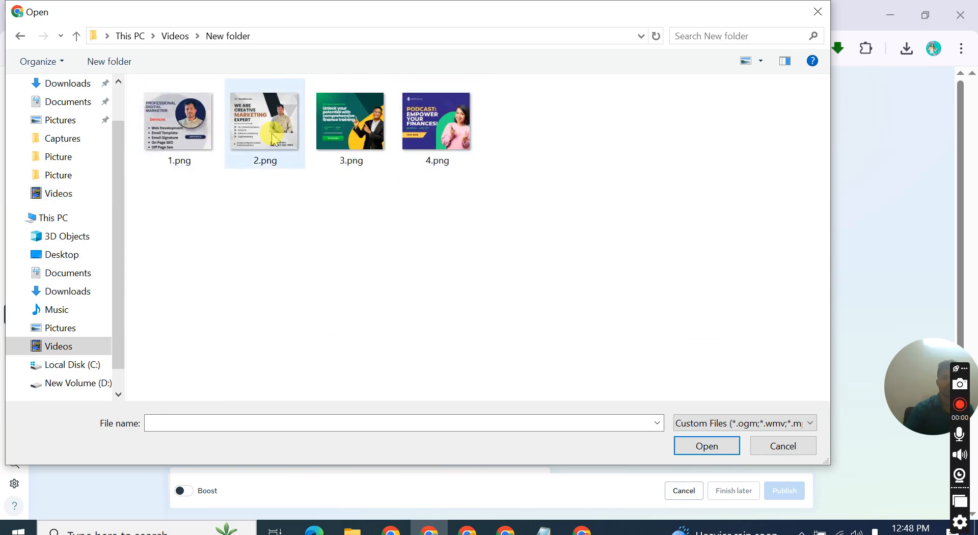
left_click(194, 138)
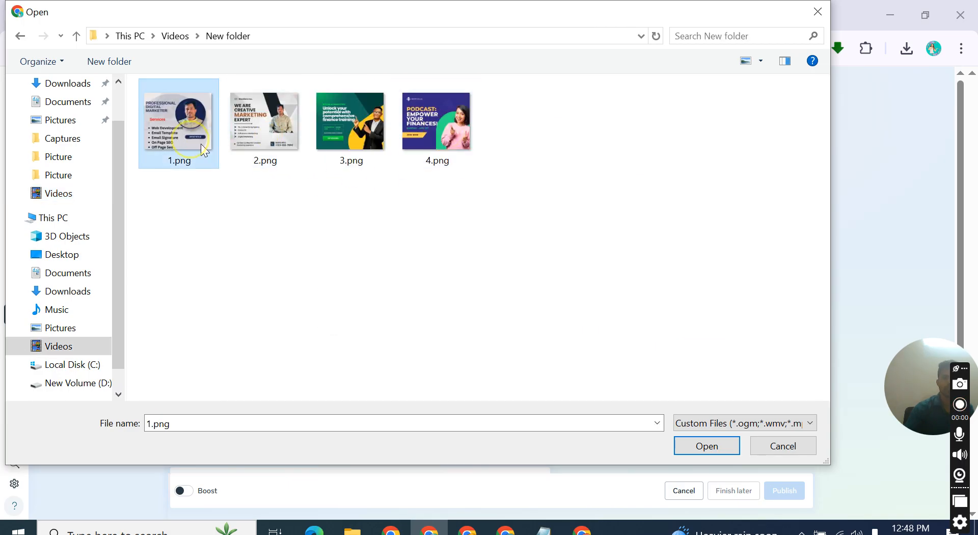
left_click(706, 446)
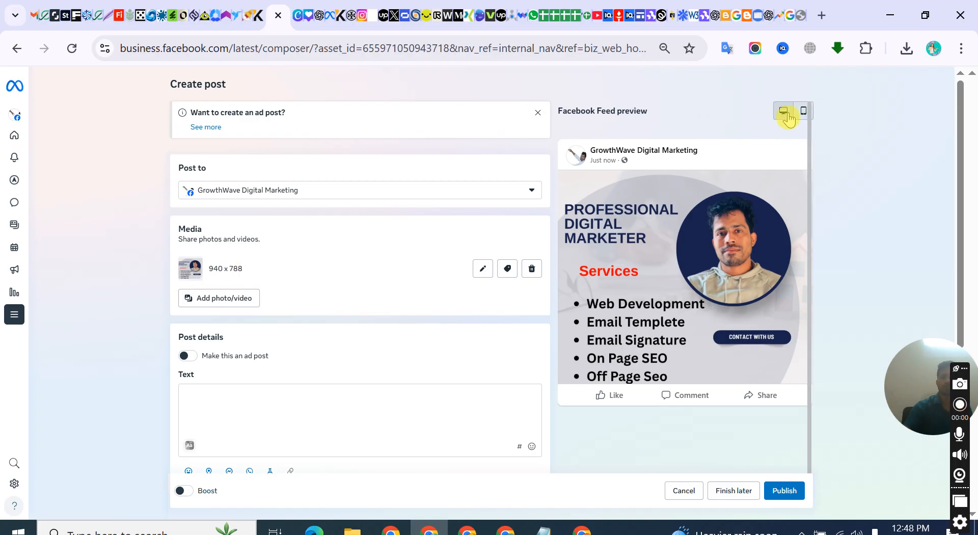
Preview the post in the mobile feed layout and return to the desktop layout
scroll(641, 278, "down", 1)
scroll(640, 275, "up", 1)
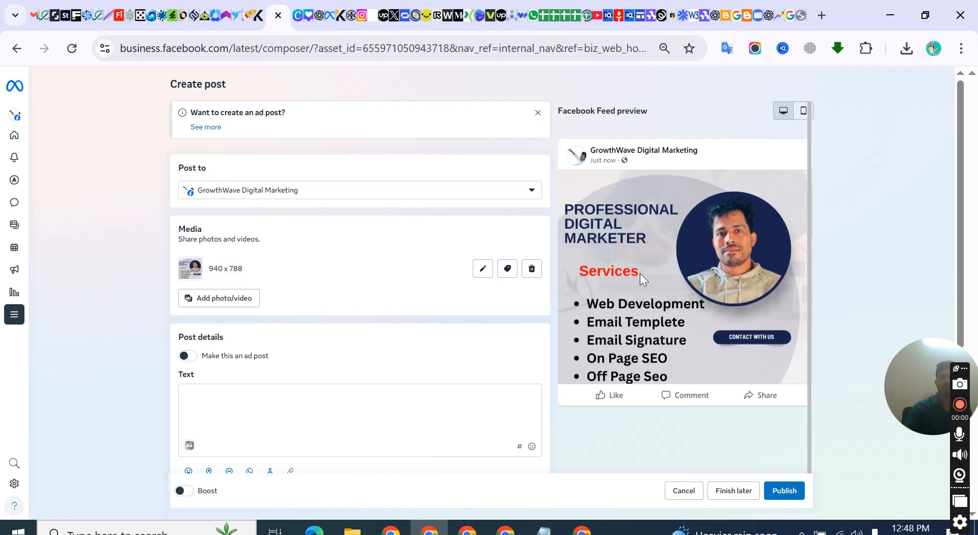
left_click(802, 112)
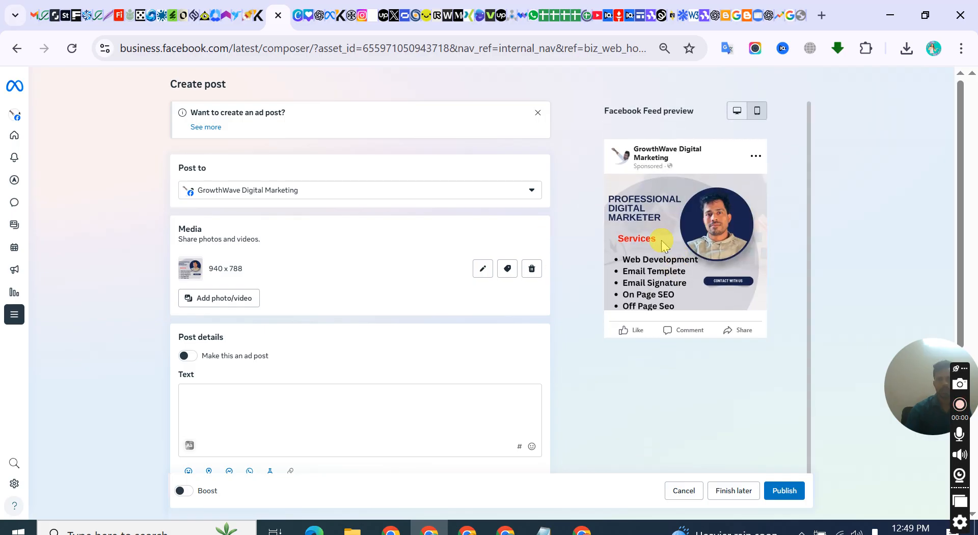
left_click(736, 111)
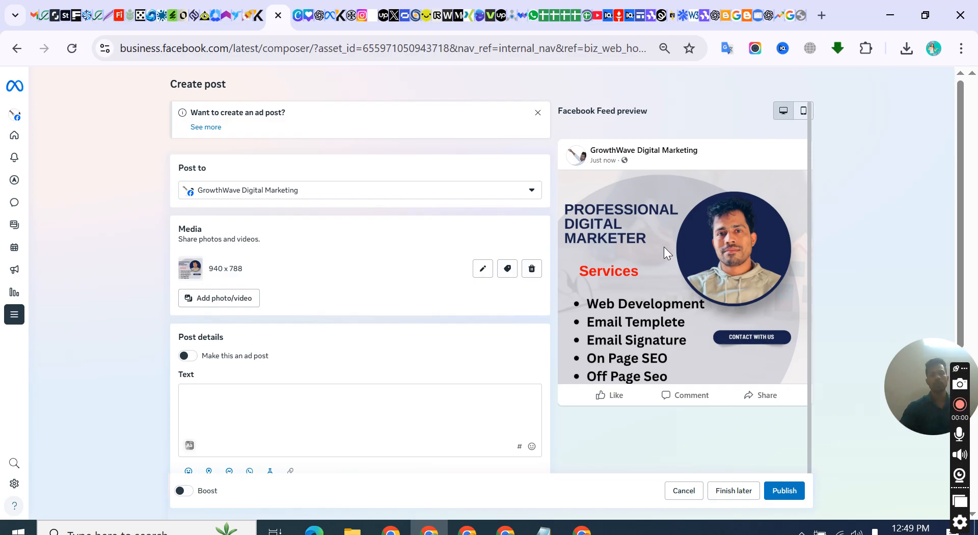
Switch the ad post option on and back off, and place the cursor in the post's text field
left_click(209, 406)
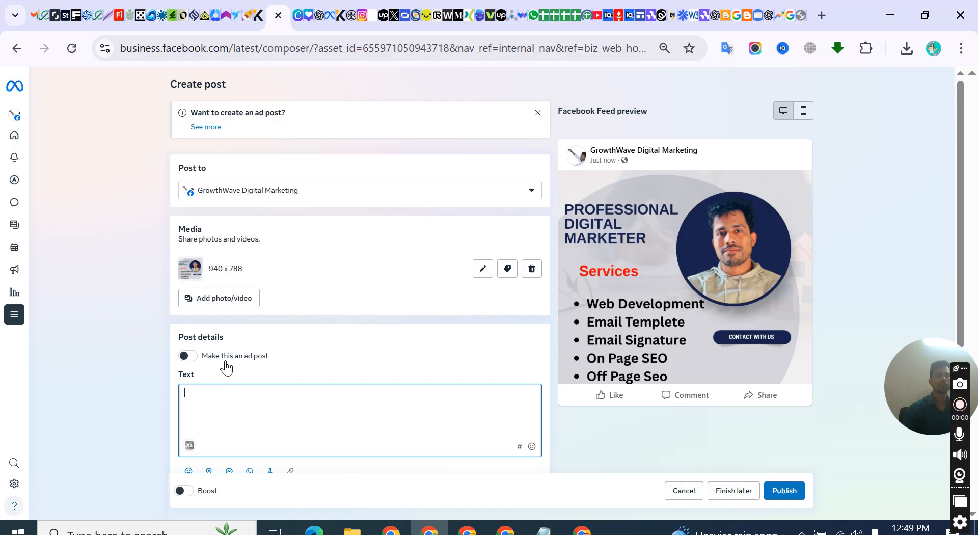
scroll(226, 367, "down", 2)
left_click(187, 280)
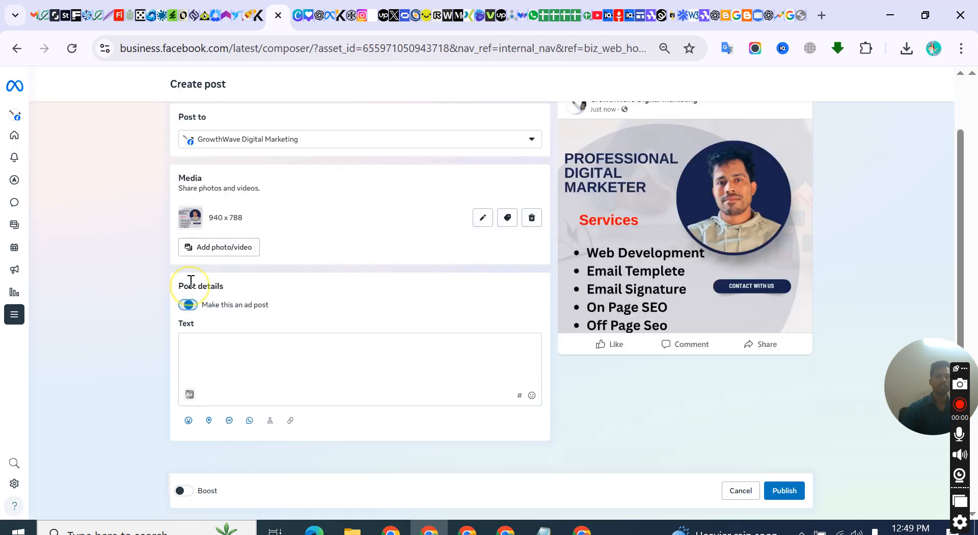
left_click(191, 305)
left_click(222, 331)
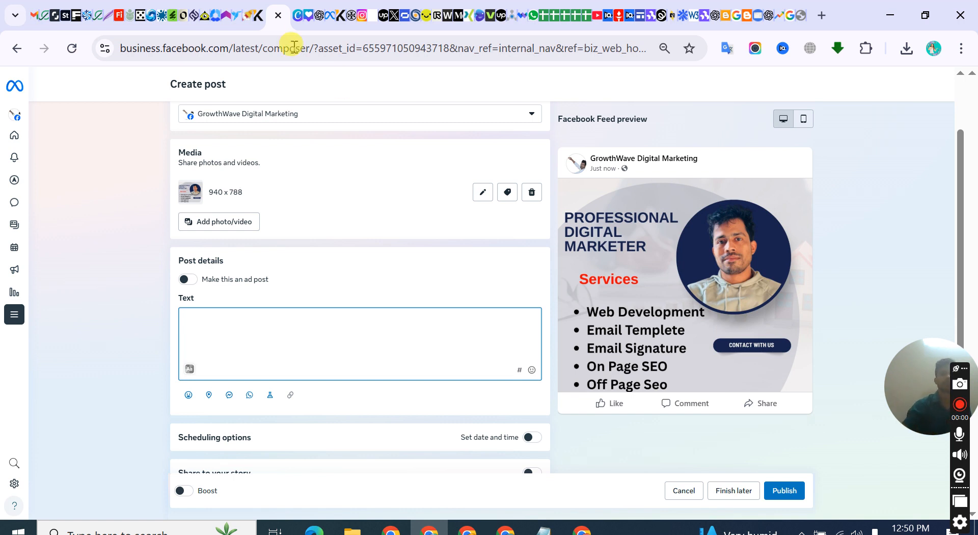
In the ChatGPT chat "Facebook page name ideas", start a prompt with "please make a facebook post title, description"
left_click(322, 15)
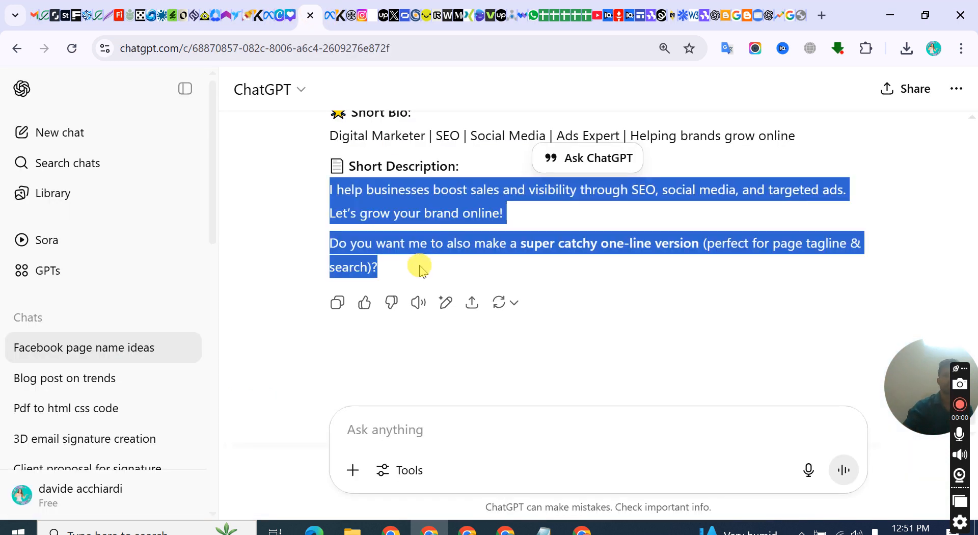
scroll(407, 255, "up", 6)
scroll(441, 243, "down", 5)
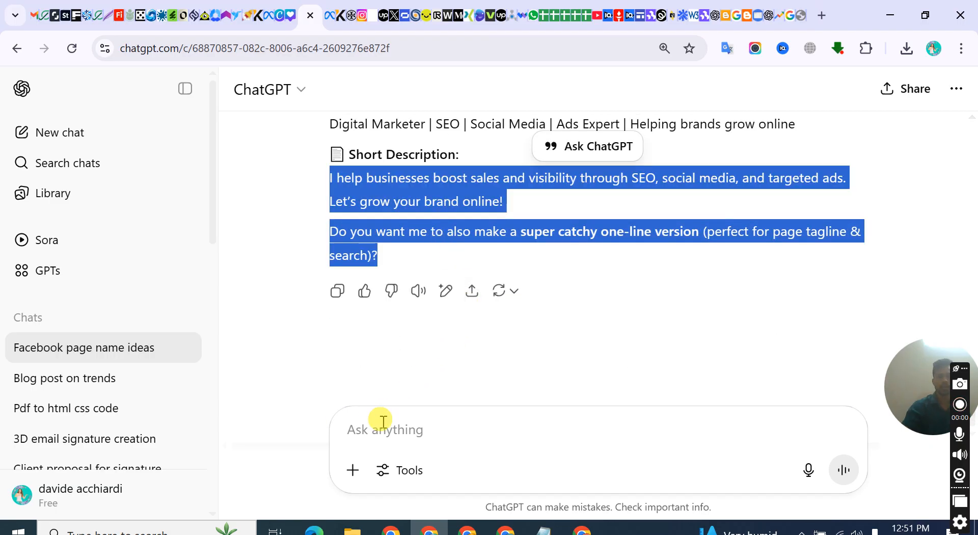
left_click(383, 422)
type("pleas")
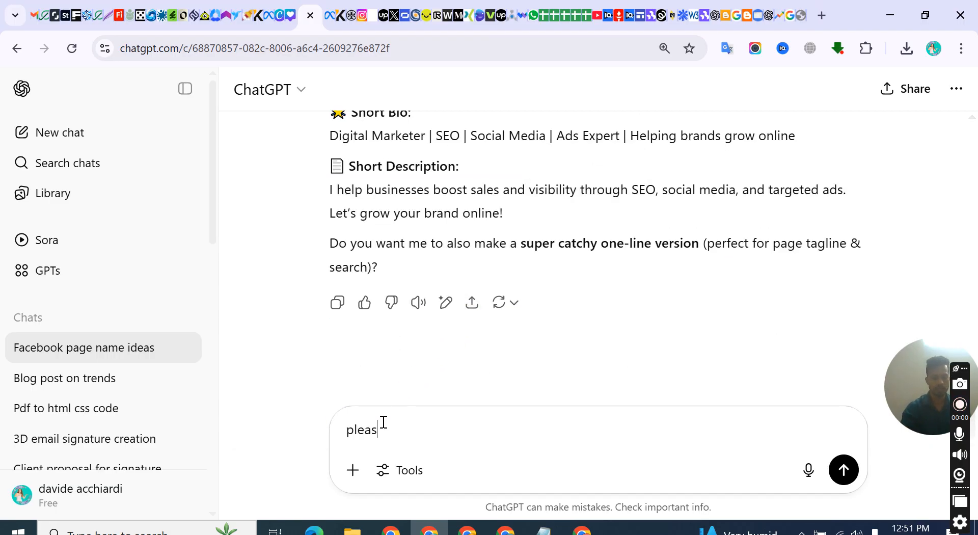
type("e ma")
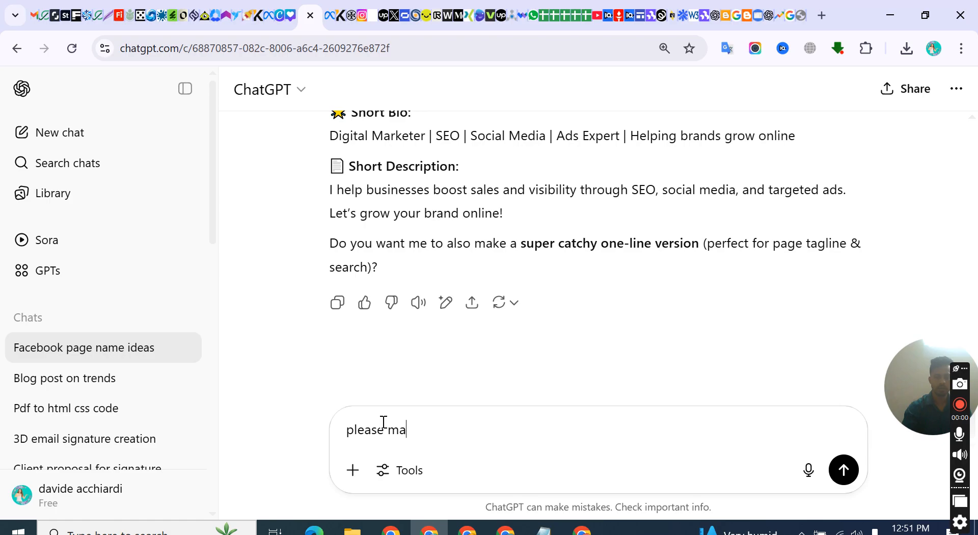
type("eke a fac")
type("ok post title,")
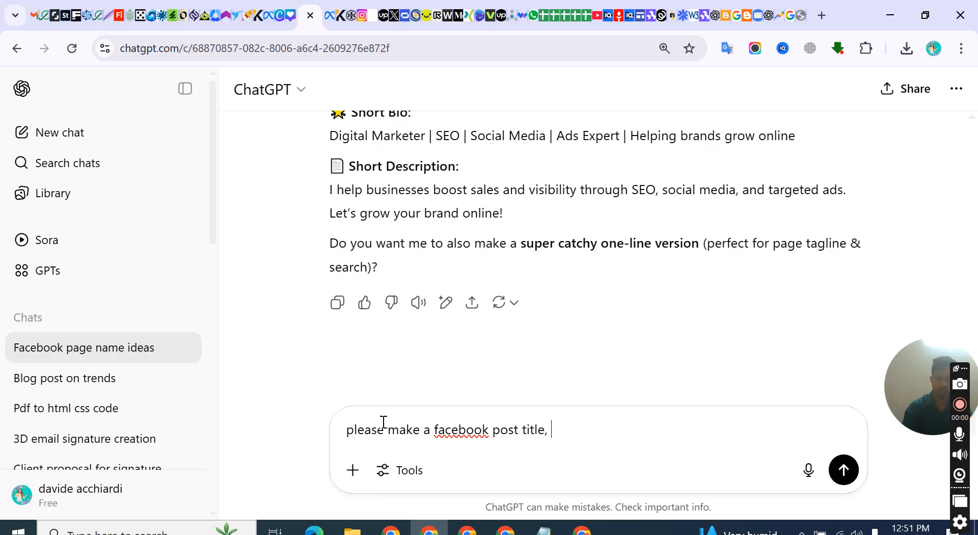
type(" description")
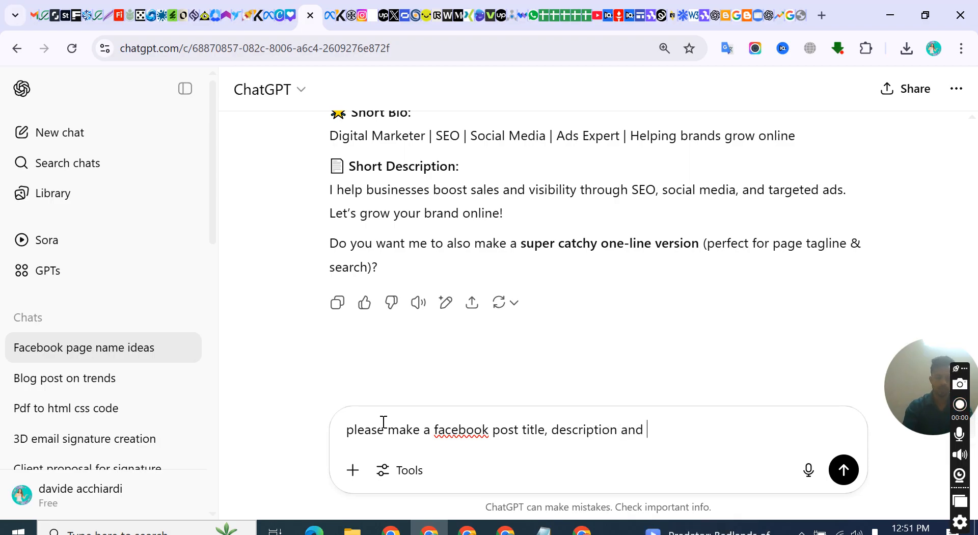
Continue the prompt with "and 4 hashtag about my digityal marketing services" and an opening quotation mark
type("and 4 hashtag about my")
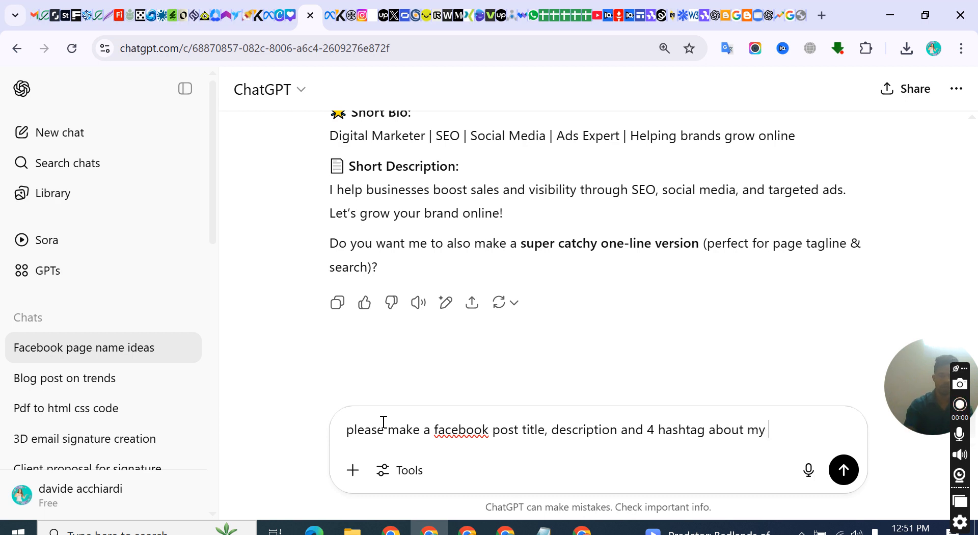
type(" digityal mark")
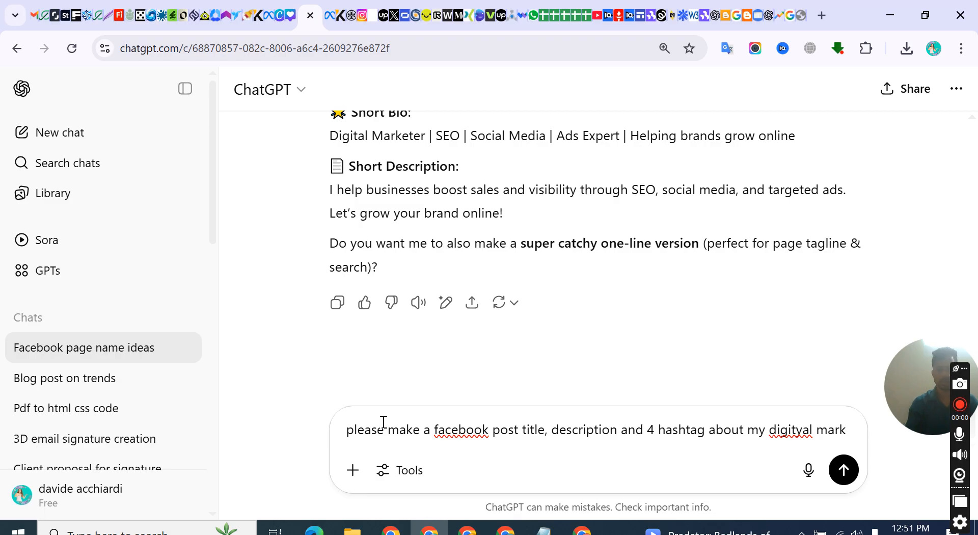
type("eting servbices")
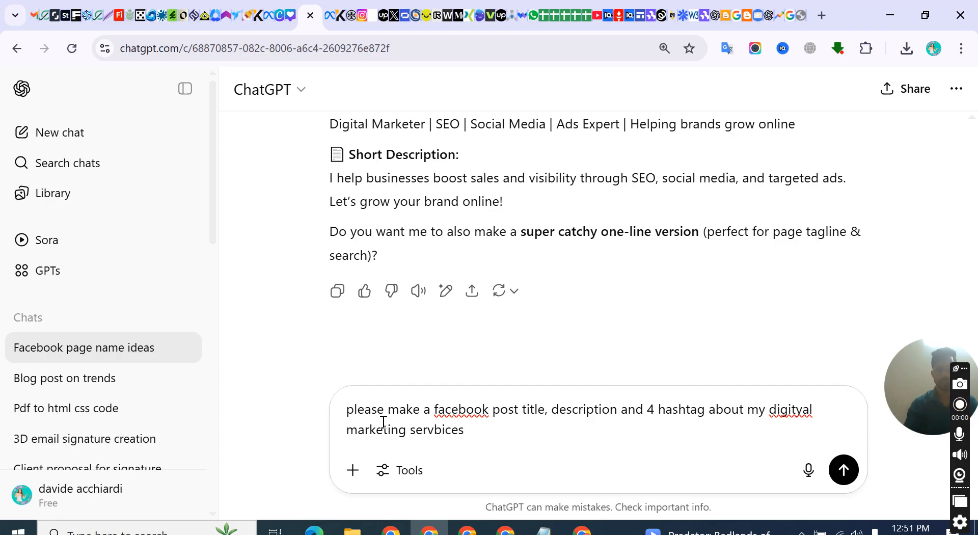
key("BackSpace")
key("BackSpace")
key("BackSpace")
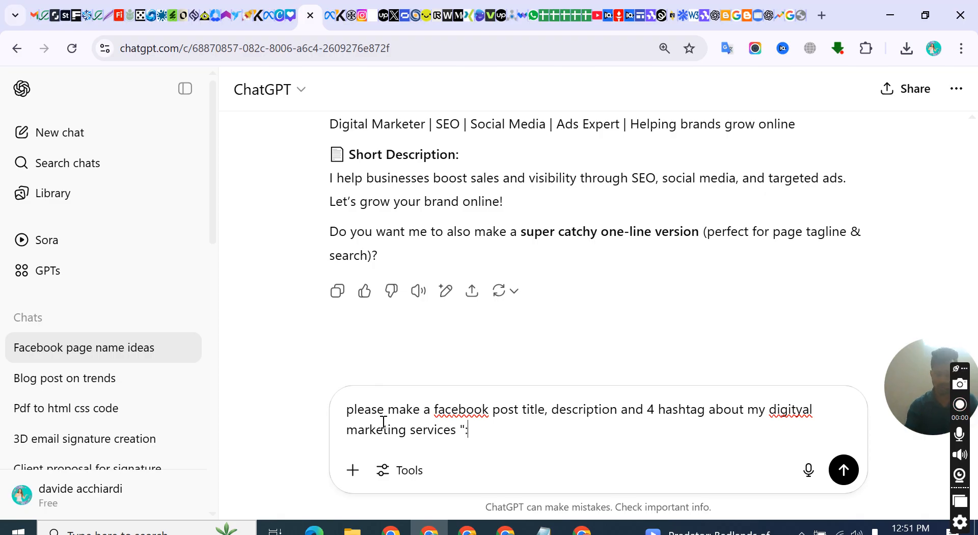
key("BackSpace")
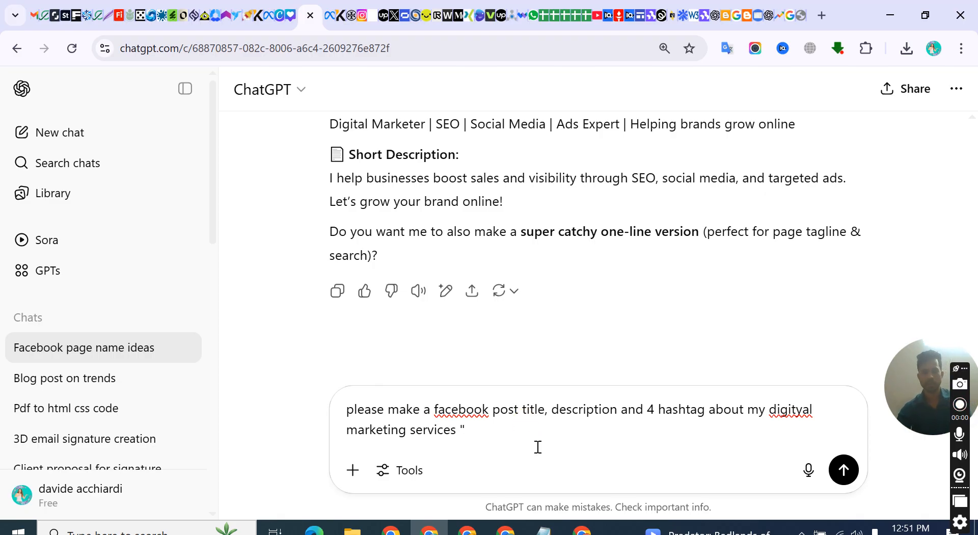
Check the services listed on the post image in the Meta composer and return to the ChatGPT prompt
left_click(294, 19)
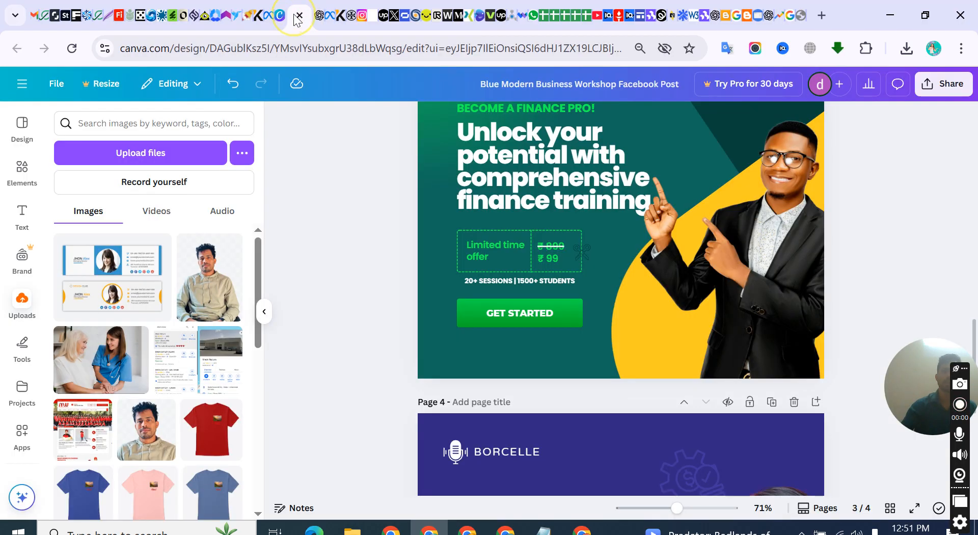
left_click(269, 20)
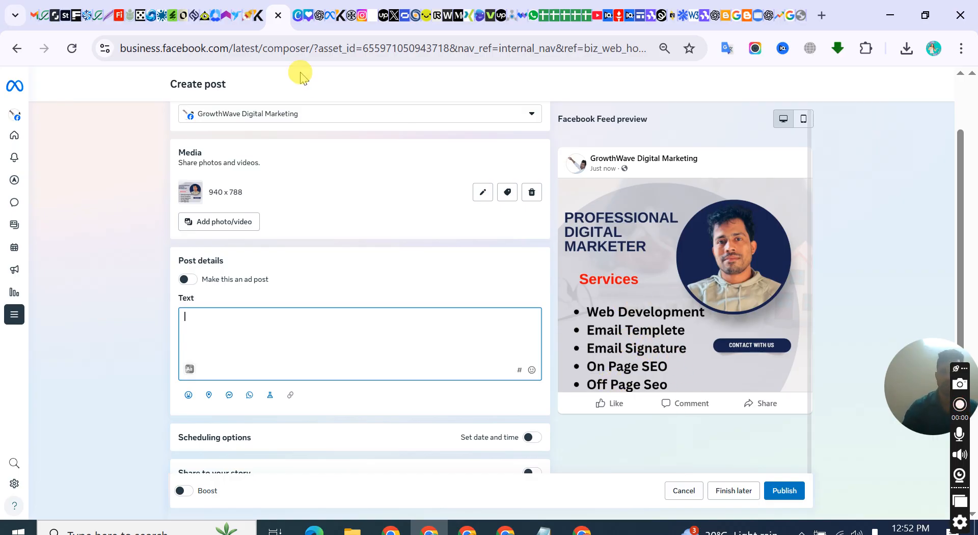
left_click(316, 15)
Add the services "web development, email signtaure, email templete, on page seo," to the prompt
left_click(533, 432)
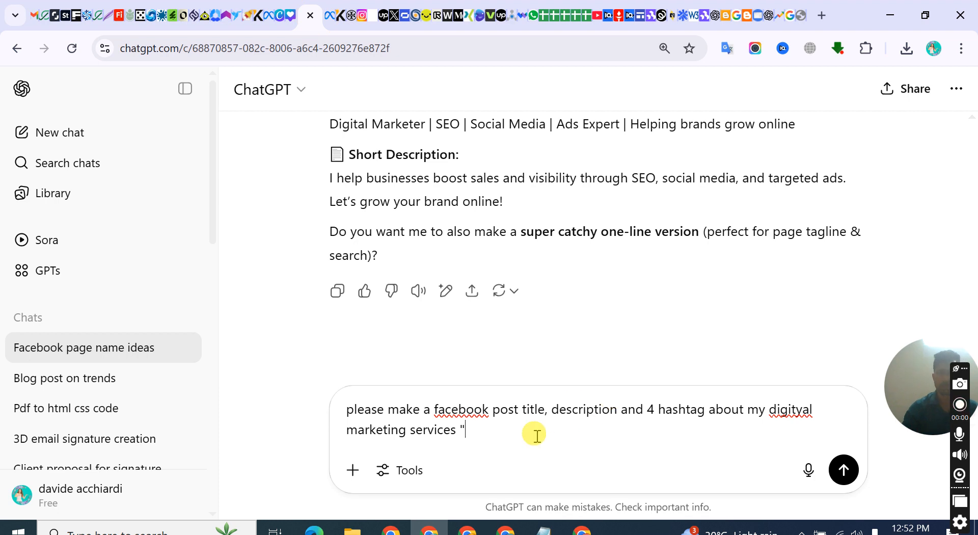
type("web development")
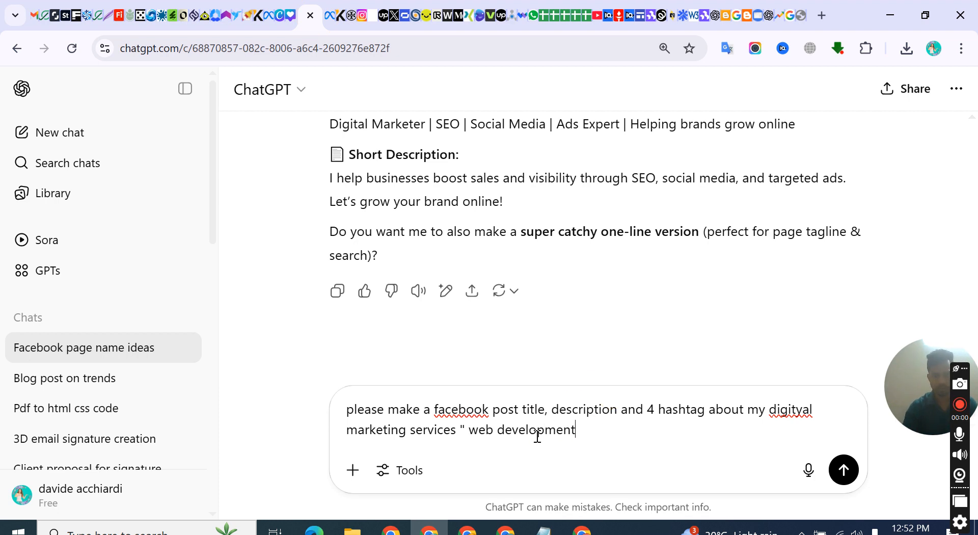
type(", email signtaure")
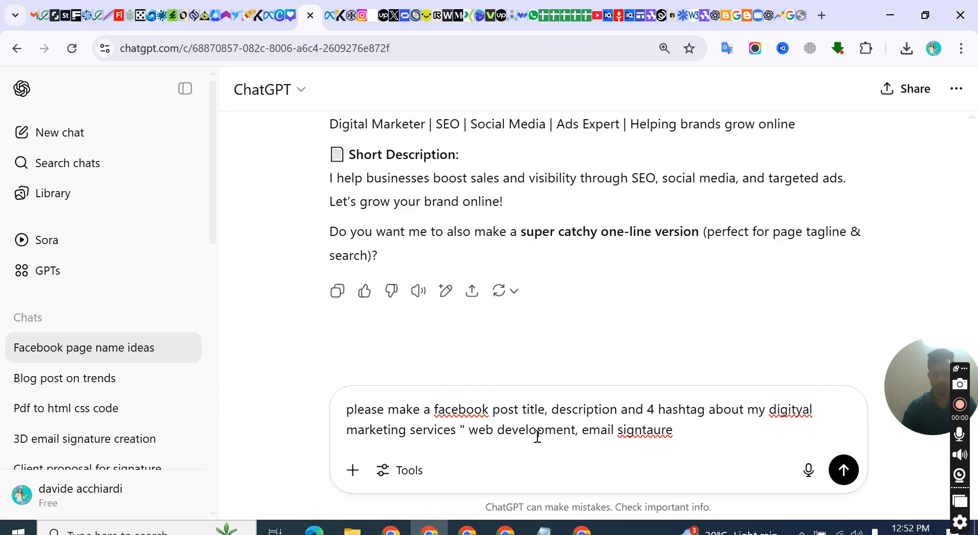
type(", email")
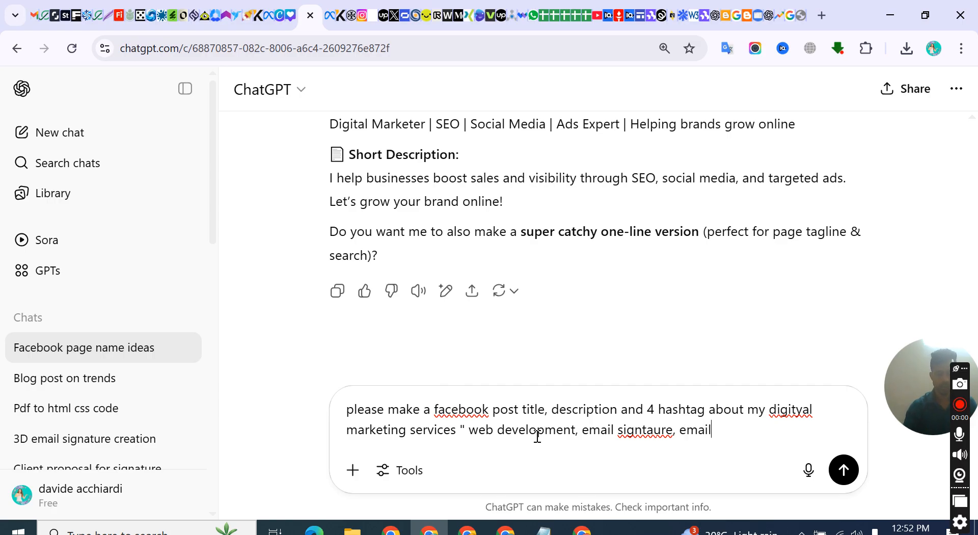
type(" templete")
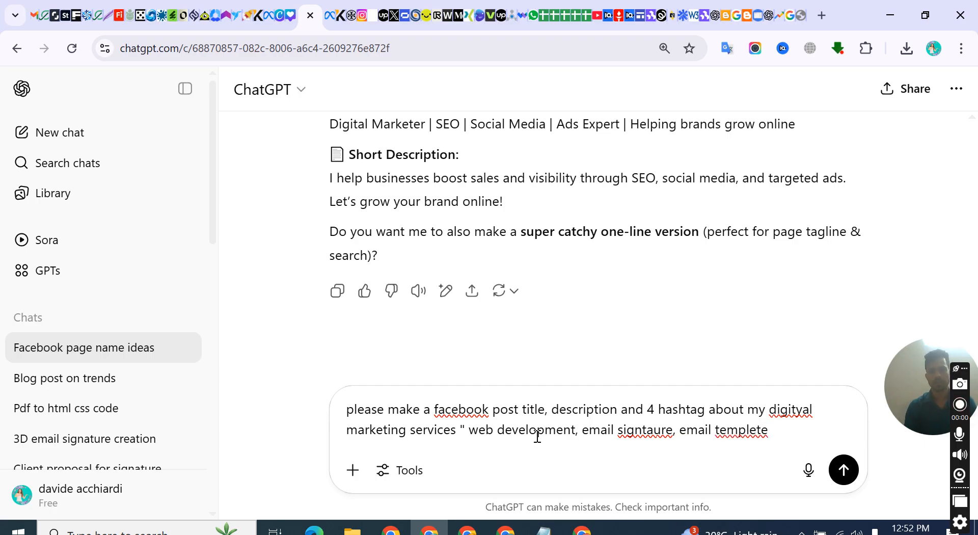
type(", on page s")
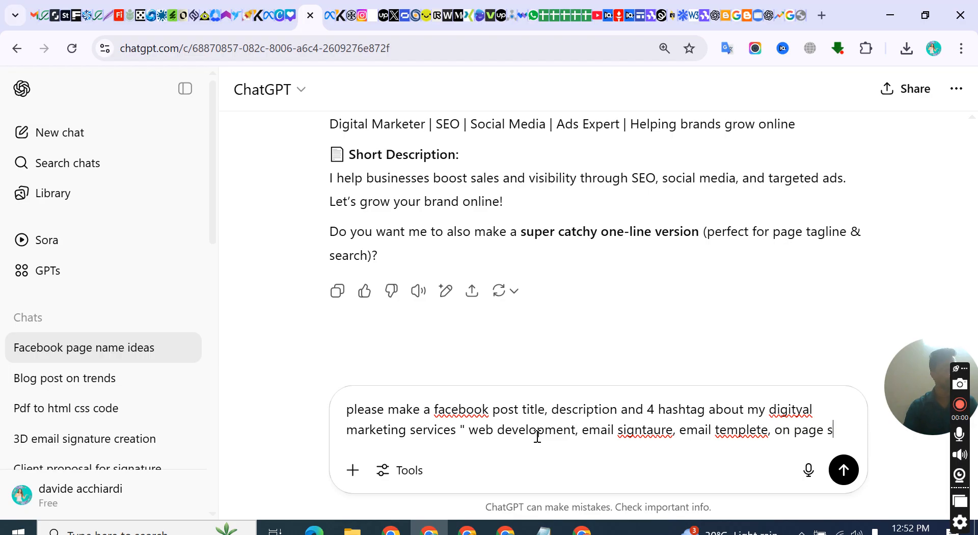
type("eo,")
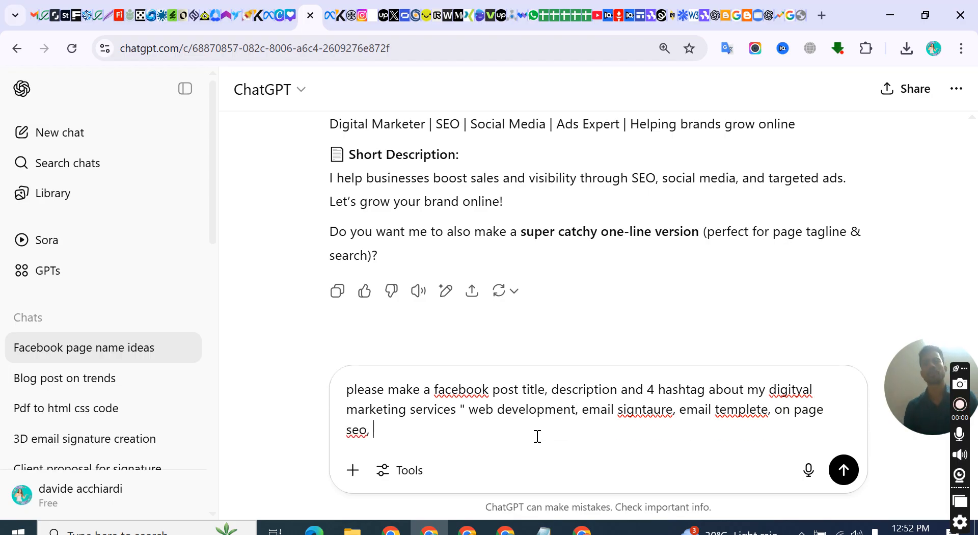
Change the number of requested hashtags in the prompt to 5
left_click(652, 390)
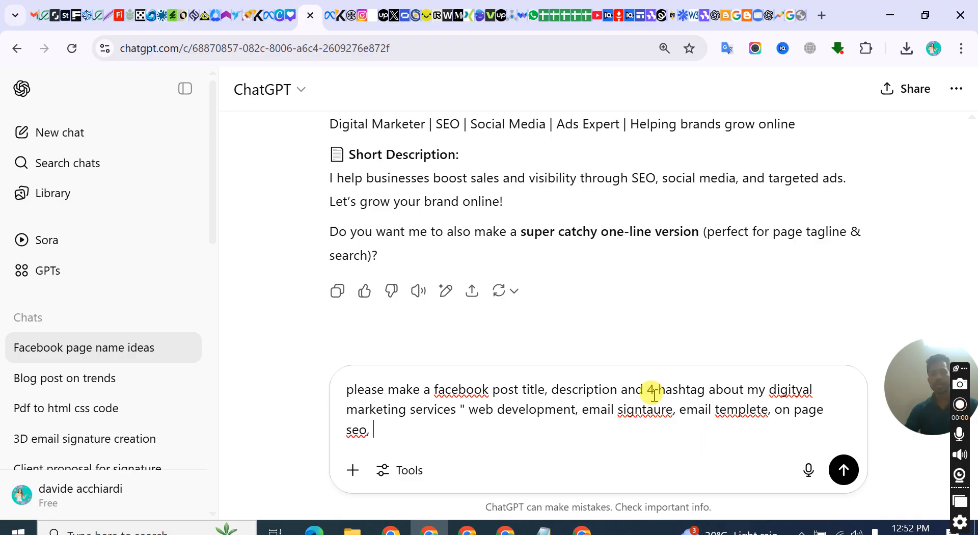
key("BackSpace")
type("5")
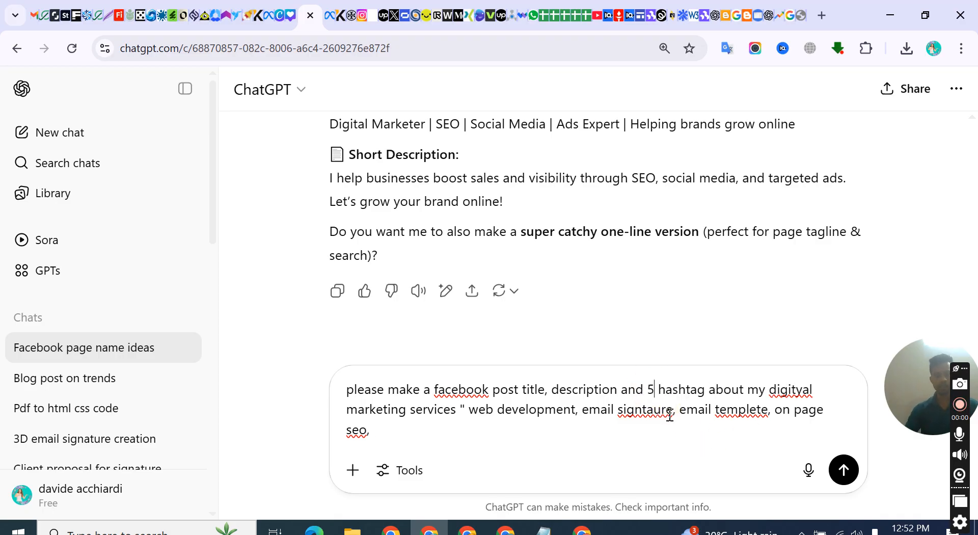
Finish the prompt's service list with "off page seo", close the quotation and send the prompt
left_click(444, 447)
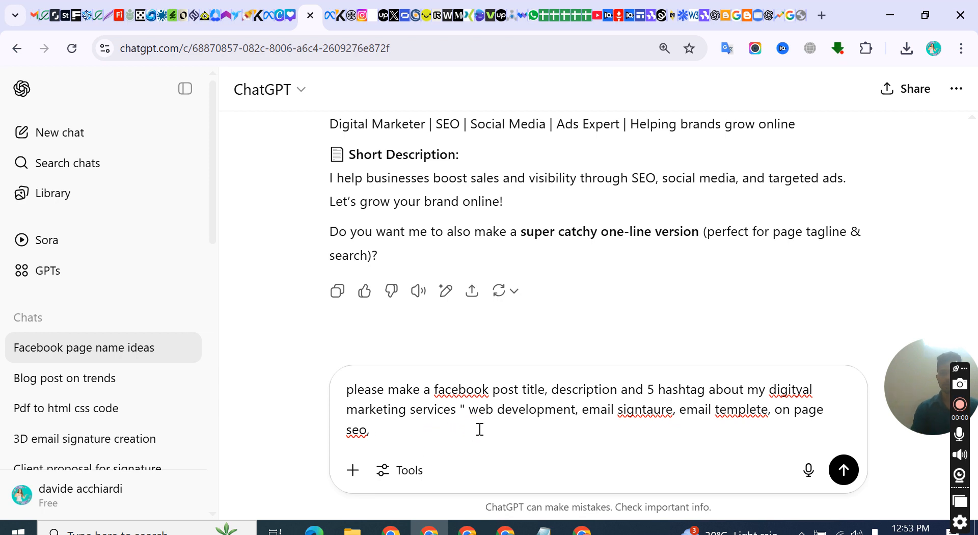
type("off page seo\"")
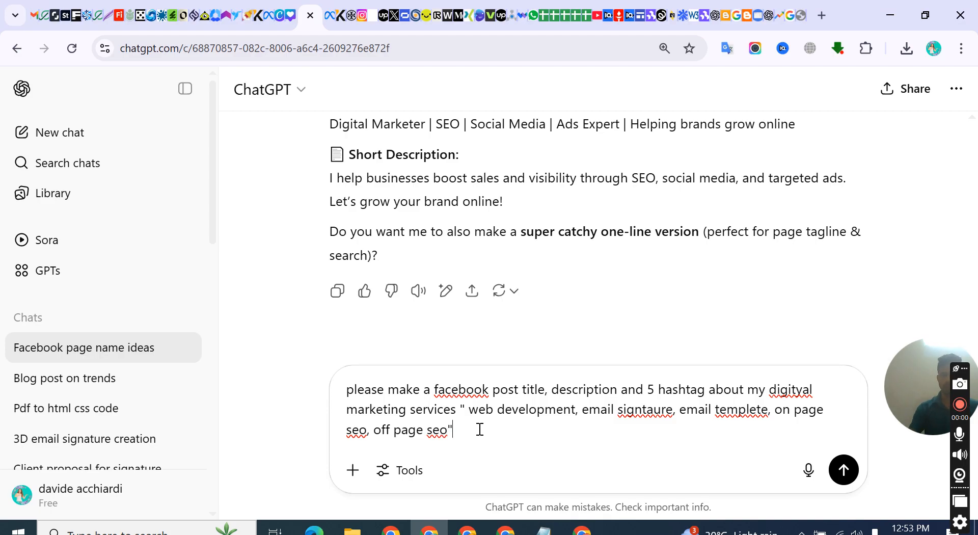
key("Return")
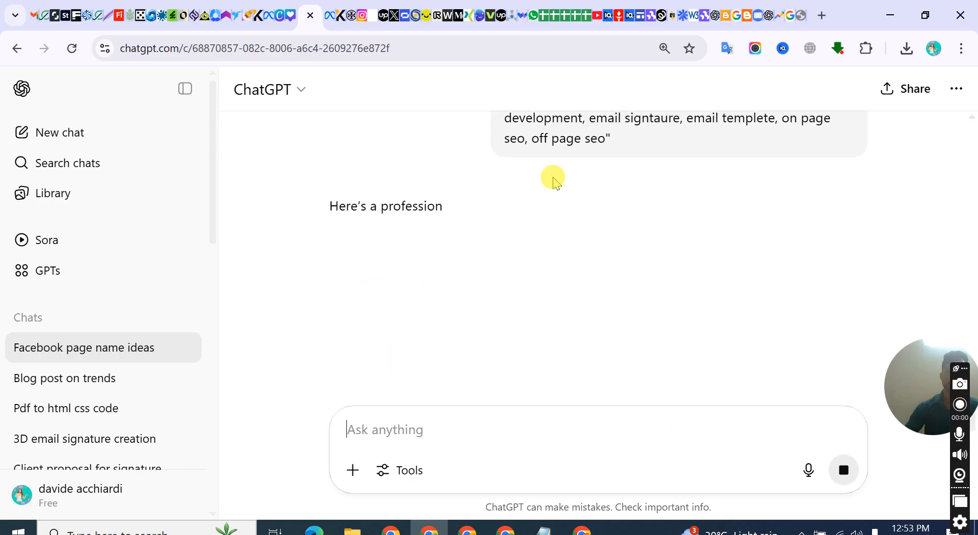
Review the generated Facebook post title, description and hashtags
scroll(326, 261, "down", 2)
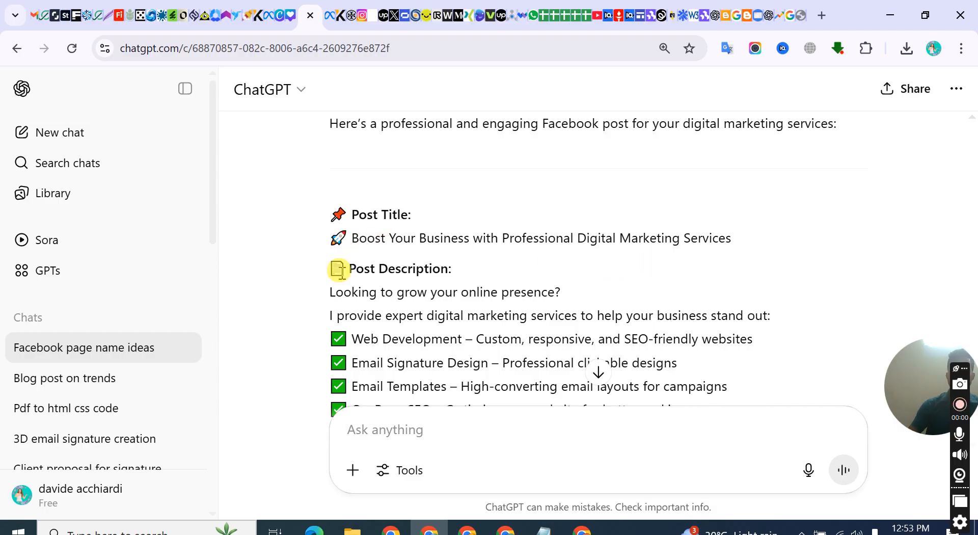
scroll(338, 270, "down", 9)
scroll(384, 257, "up", 9)
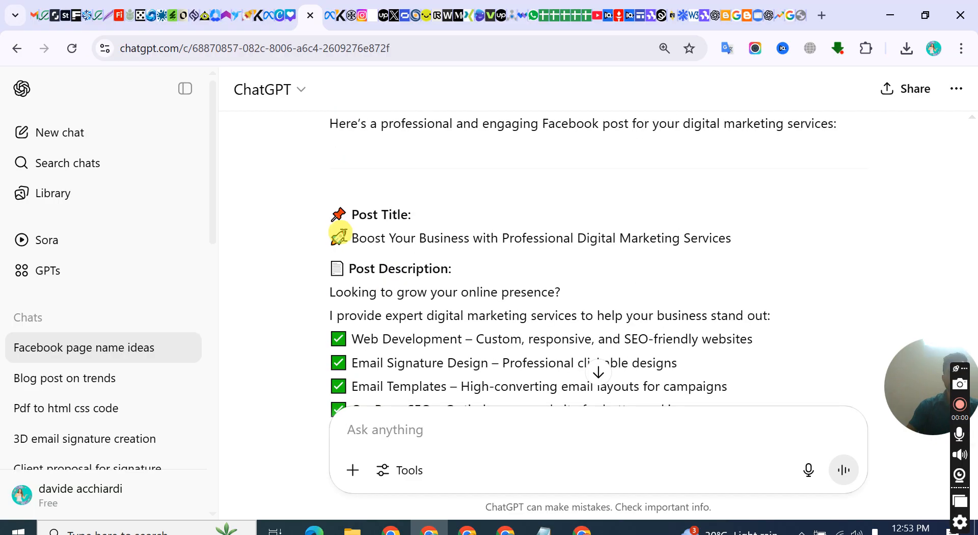
Try to select the generated post text starting from the title line
left_click_drag(353, 238, 385, 241)
scroll(363, 305, "down", 2)
scroll(362, 308, "down", 3)
scroll(406, 253, "up", 5)
left_click(334, 237)
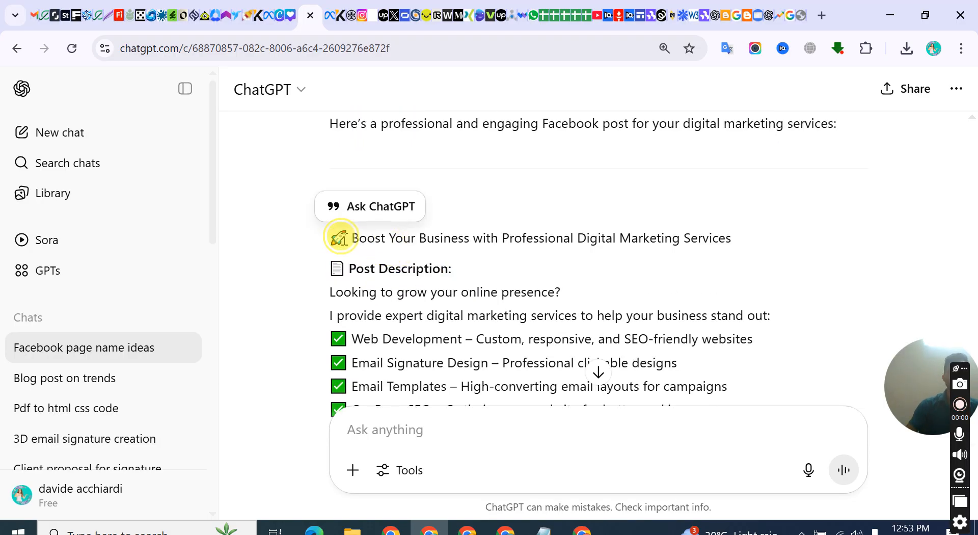
left_click_drag(352, 238, 502, 262)
scroll(415, 334, "down", 4)
scroll(502, 261, "up", 3)
right_click(502, 262)
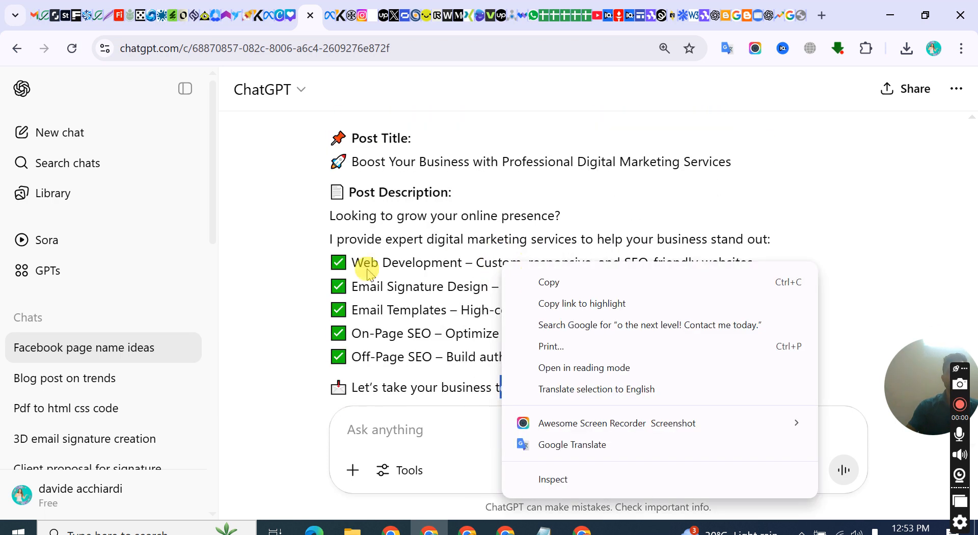
left_click(357, 237)
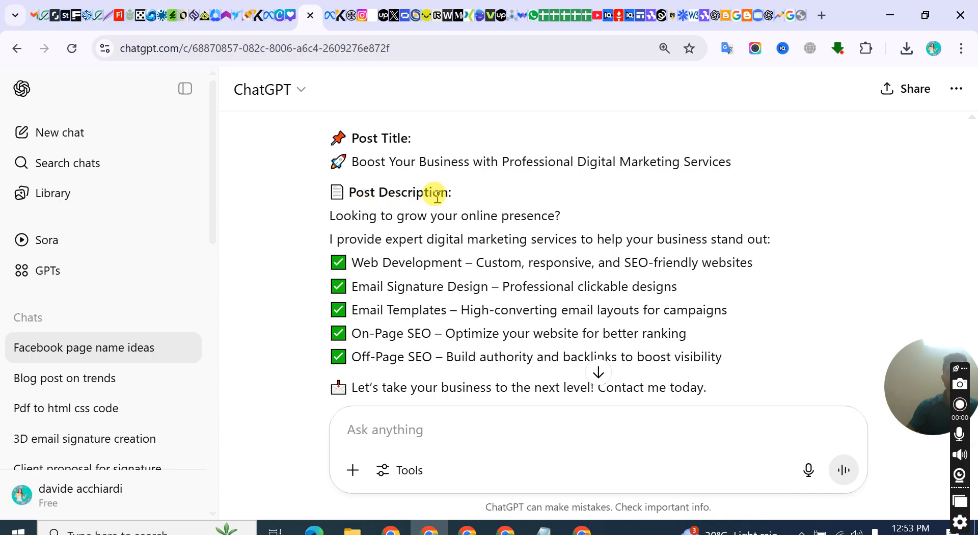
left_click_drag(455, 200, 318, 197)
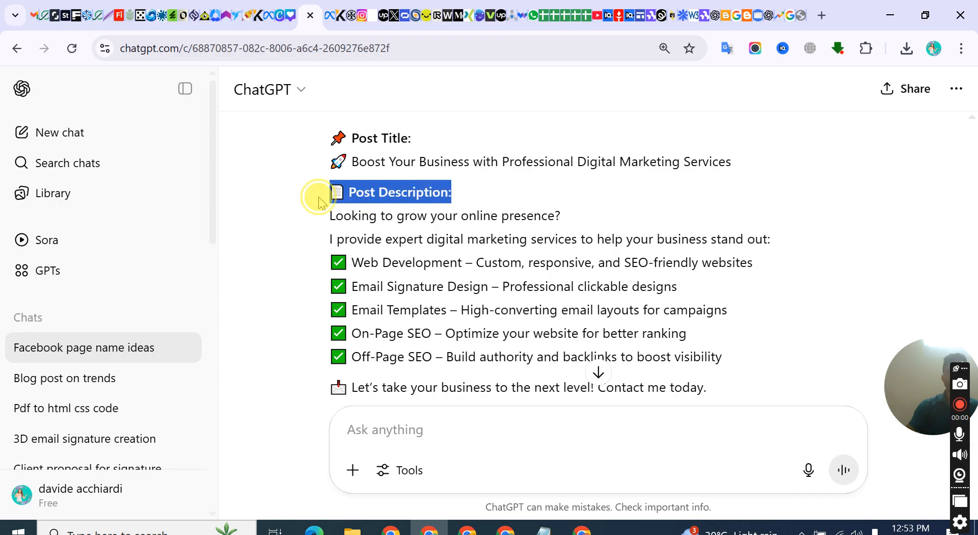
left_click(467, 163)
Copy the title "Boost Your Business with Professional Digital Marketing Services" into the Facebook post text, adding an exclamation mark and a blank line
left_click_drag(352, 161, 711, 169)
right_click(708, 164)
left_click(639, 181)
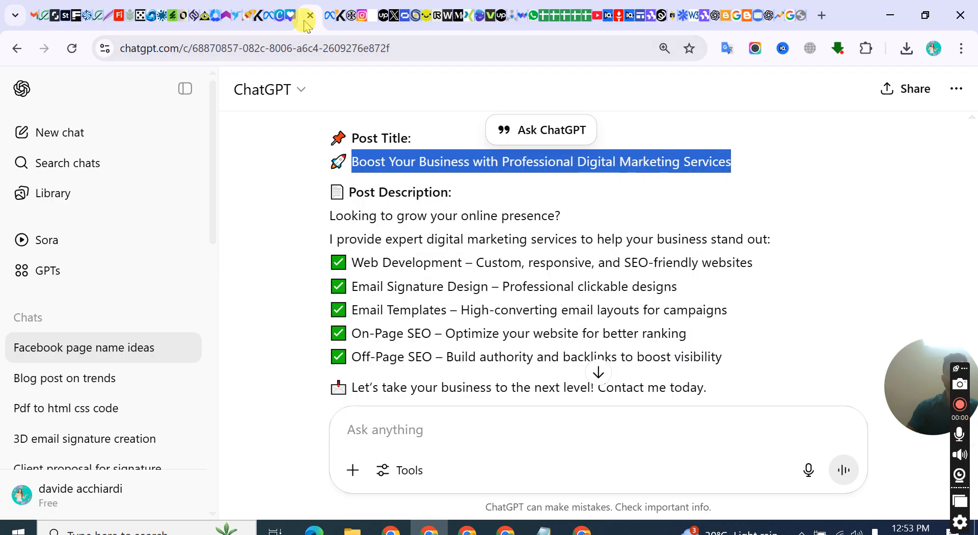
left_click(270, 15)
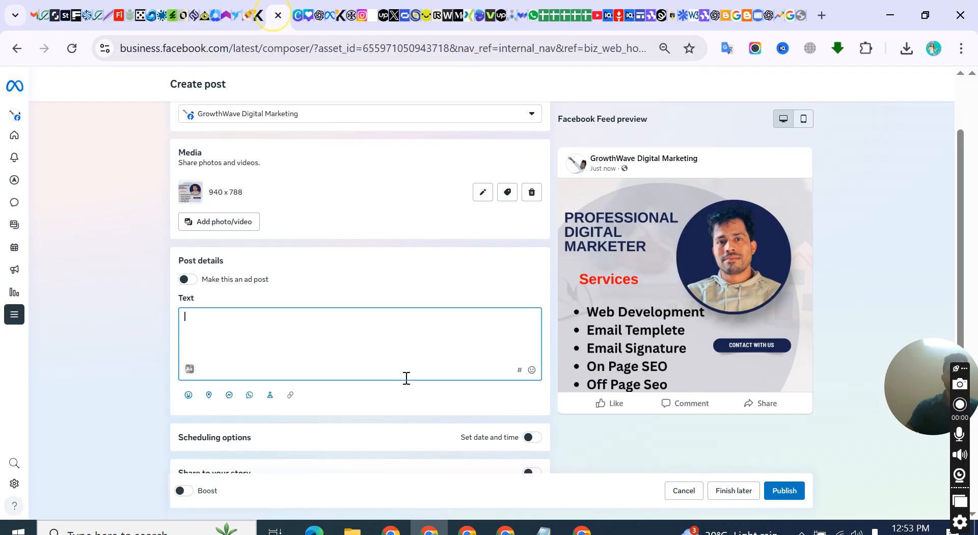
key("ctrl+v")
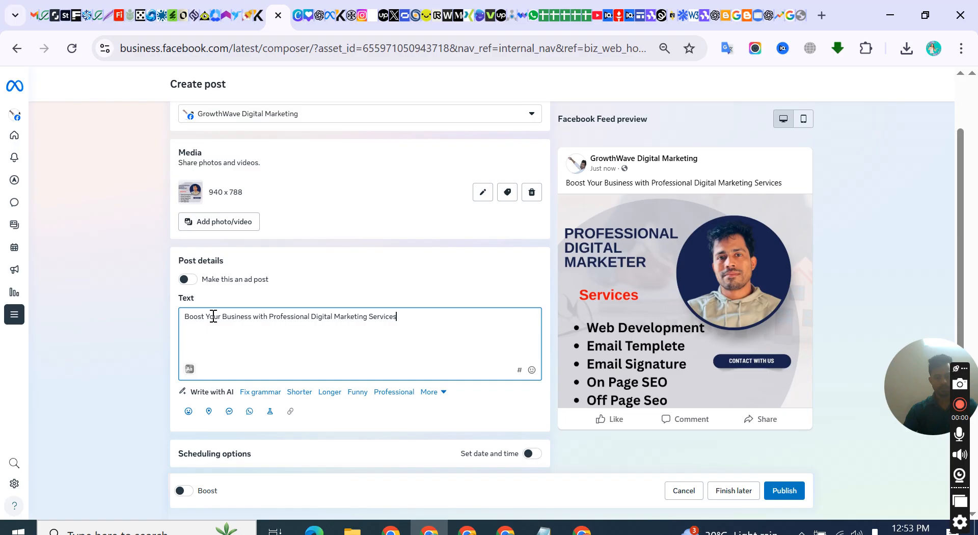
left_click(378, 379)
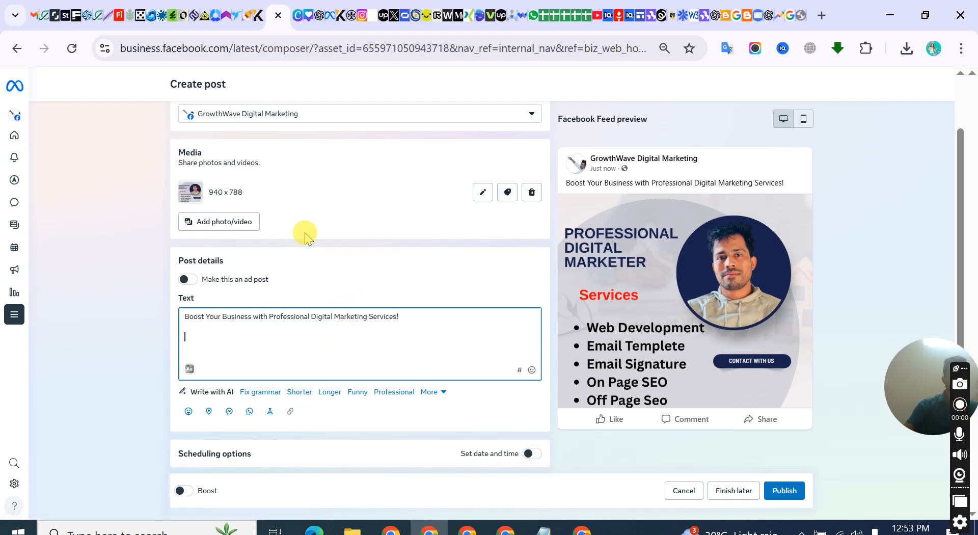
Copy the ChatGPT description from "Looking to grow your online presence?" through "Contact me today." into the Facebook post below the title
left_click(318, 16)
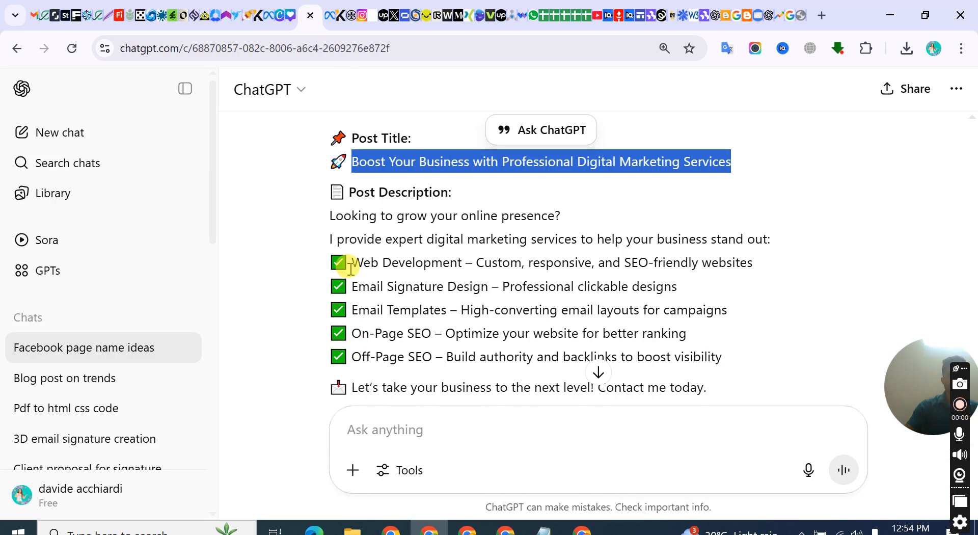
left_click_drag(330, 216, 707, 313)
scroll(408, 329, "down", 2)
right_click(438, 254)
left_click(456, 258)
left_click(269, 16)
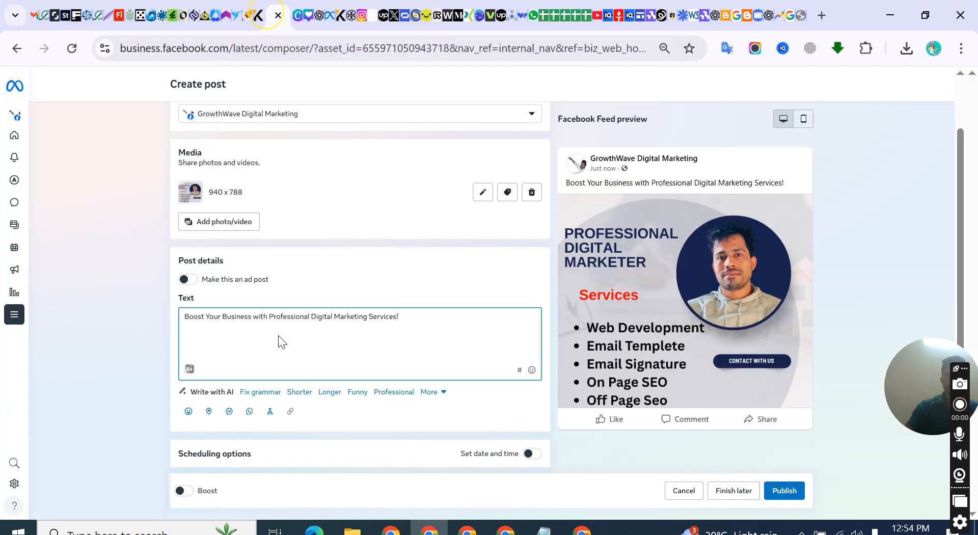
key("ctrl+v")
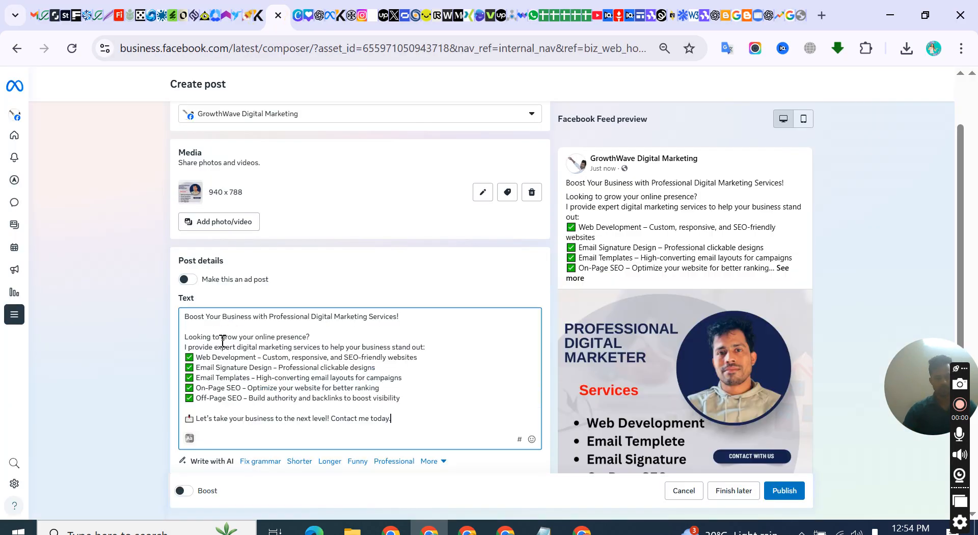
Copy the five ChatGPT hashtags, from #DigitalMarketingServices to #BusinessGrowth, into the Facebook post after a blank line below the description
key("Return")
key("Return")
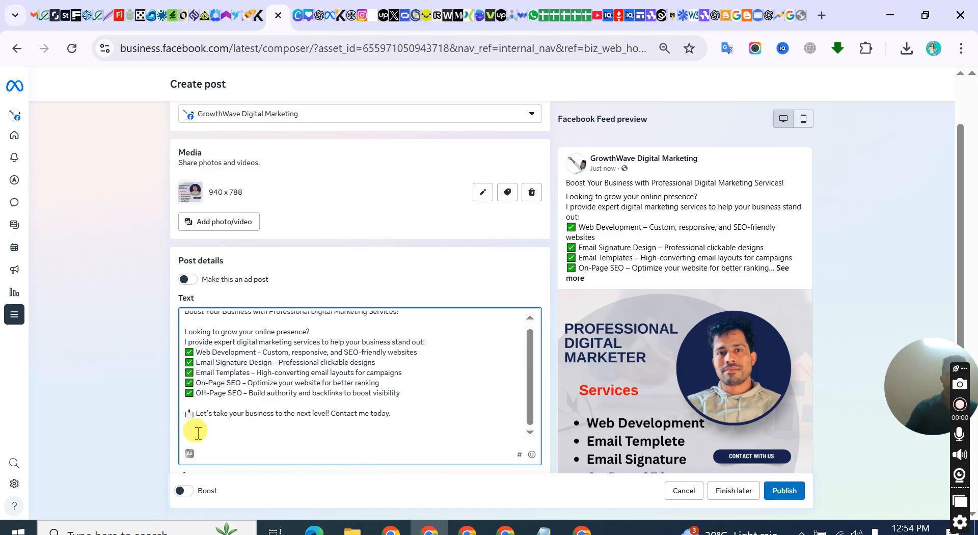
left_click(323, 10)
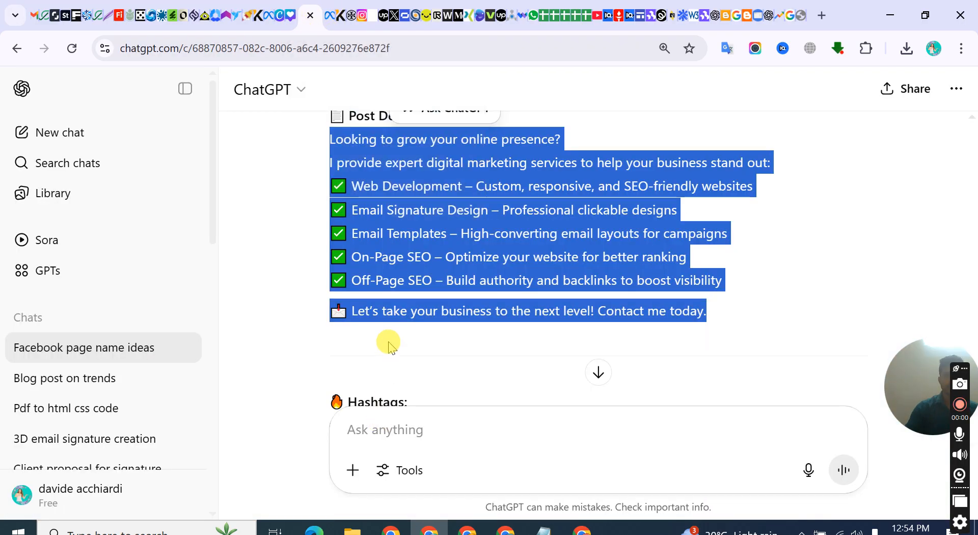
scroll(388, 345, "down", 3)
scroll(374, 309, "down", 1)
left_click_drag(331, 199, 468, 310)
right_click(430, 260)
left_click(449, 276)
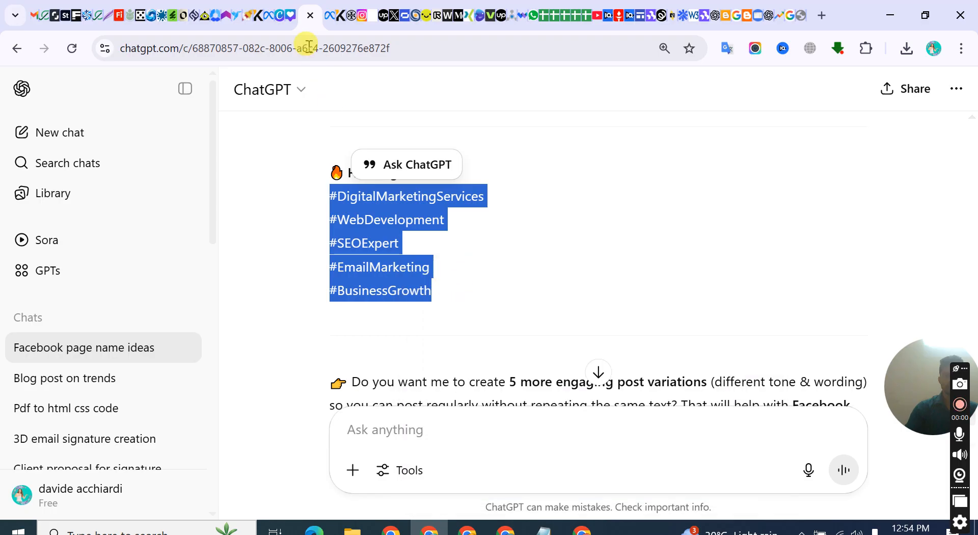
left_click(283, 20)
left_click(210, 434)
key("ctrl+v")
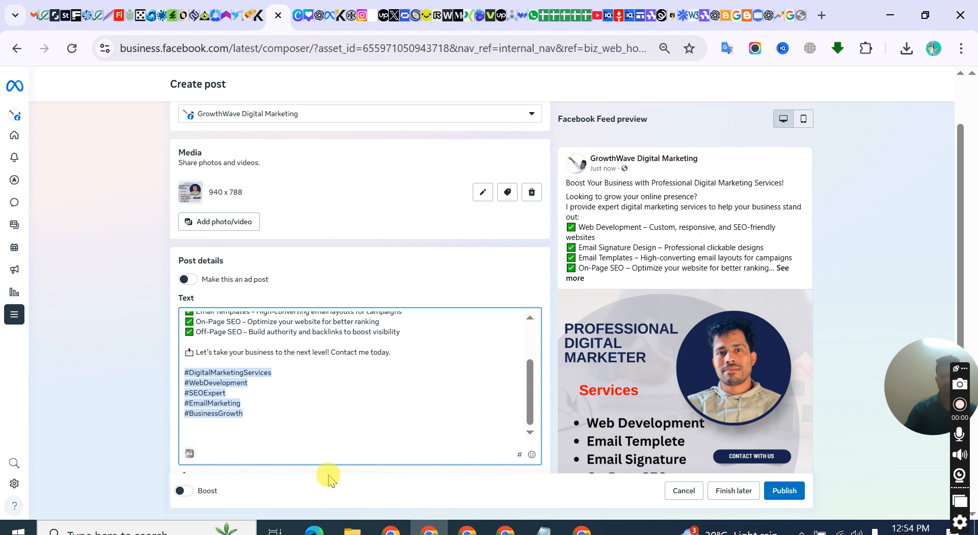
Join #BusinessGrowth to the line above and replace #EmailMarketing with the suggested #emailmarketing hashtag
key("BackSpace")
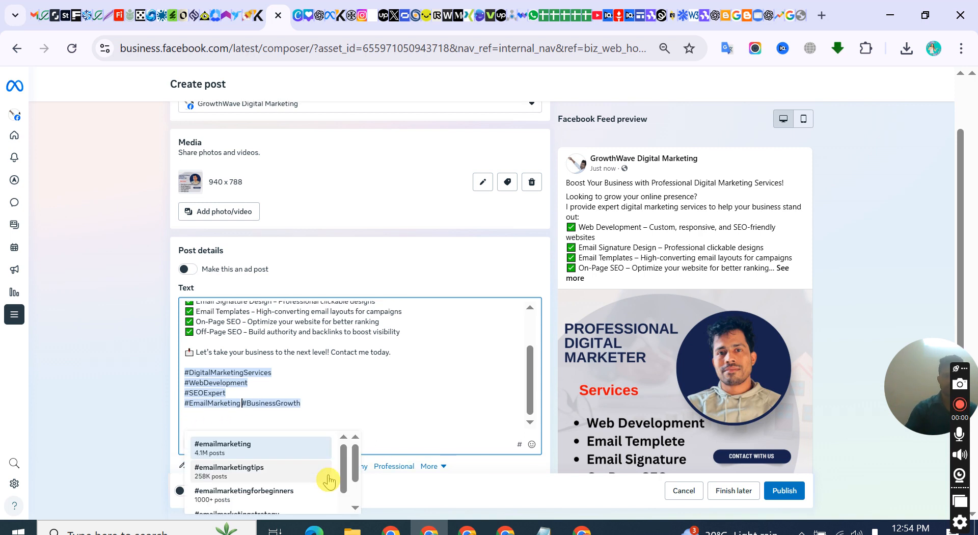
left_click(257, 450)
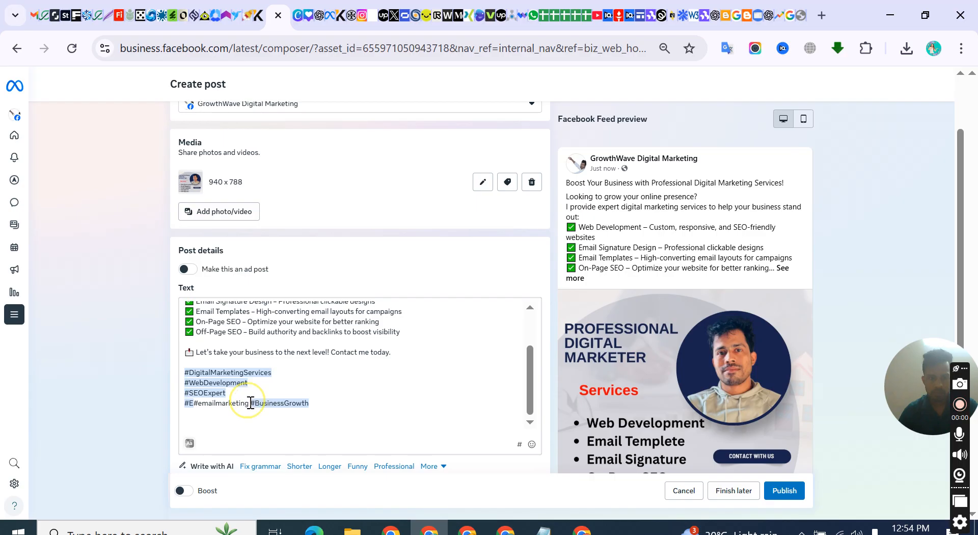
left_click(189, 403)
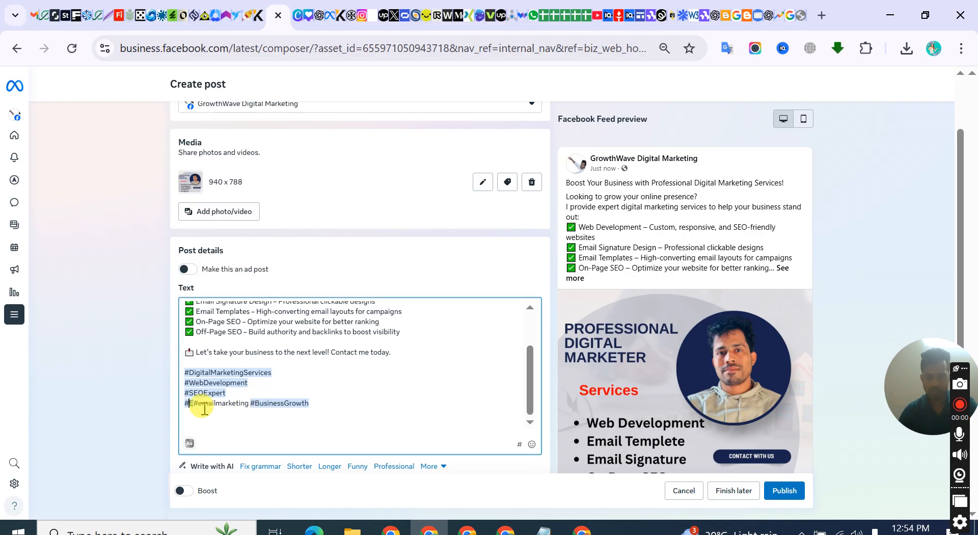
key("BackSpace")
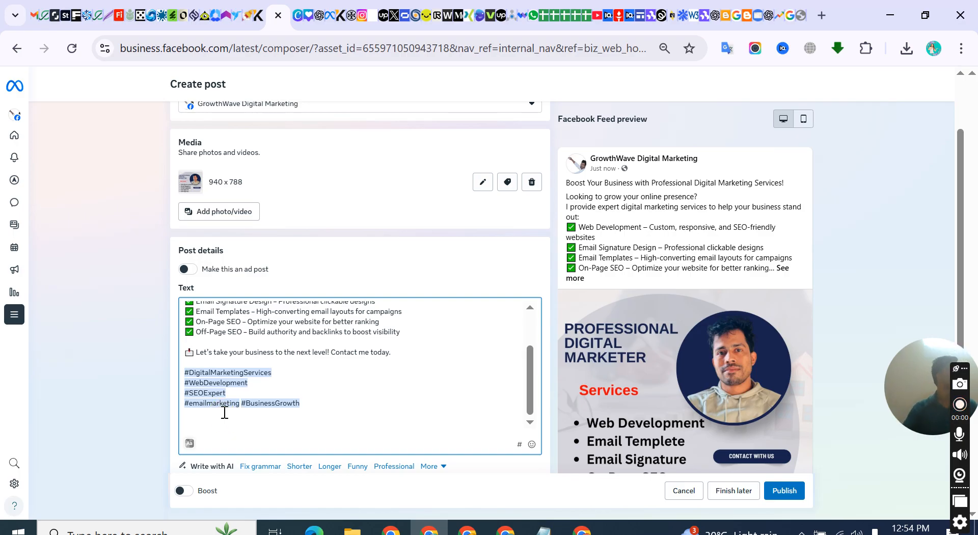
left_click(233, 412)
Join the remaining hashtag lines so that all hashtags stand on one line, separated by spaces
left_click(190, 404)
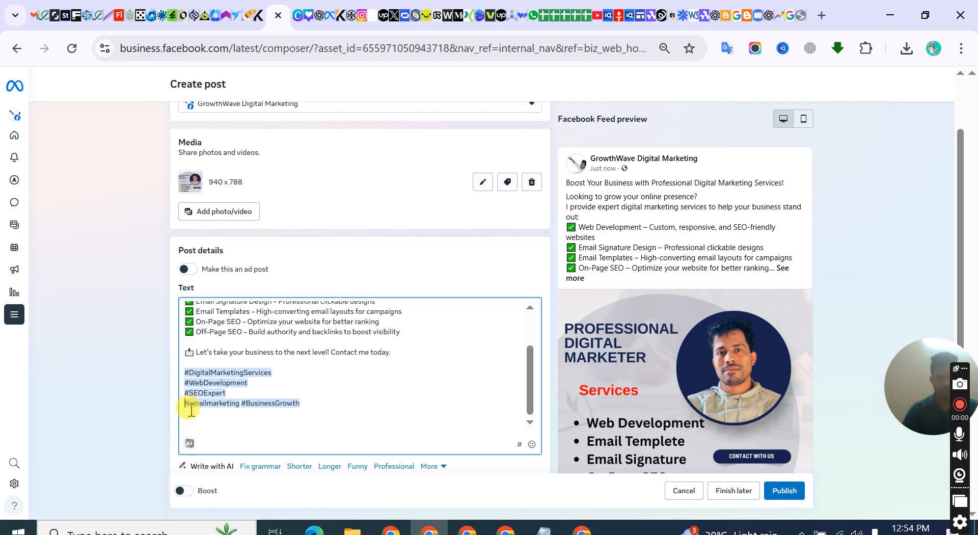
key("BackSpace")
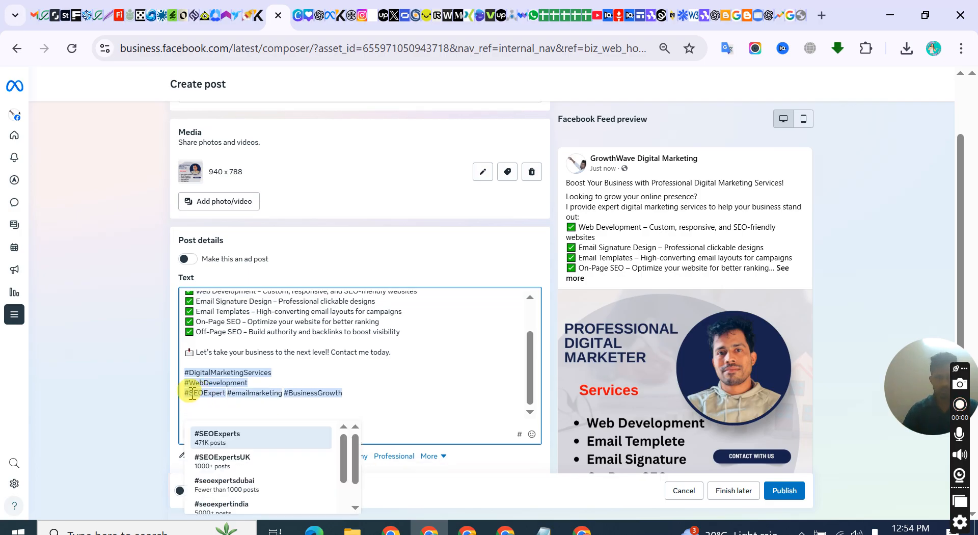
left_click(186, 392)
key("BackSpace")
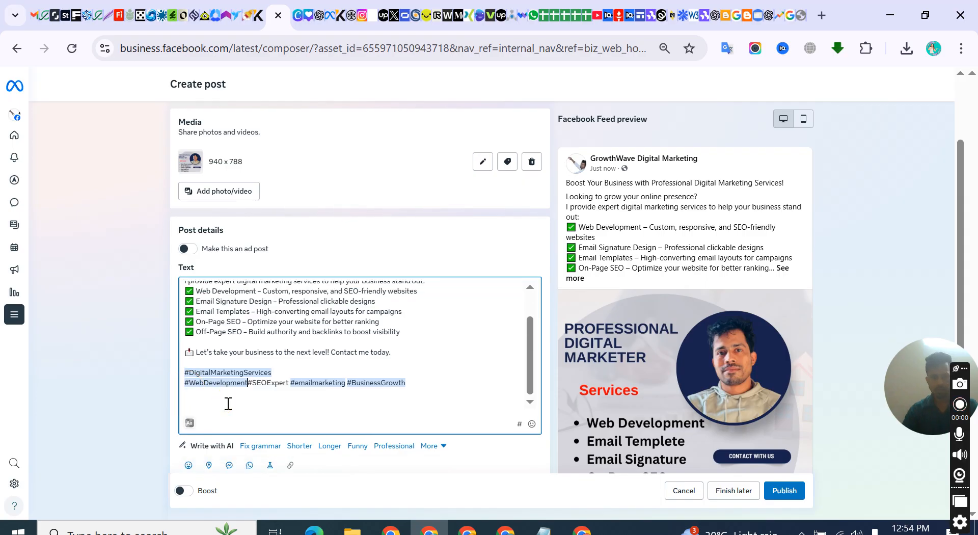
left_click(186, 388)
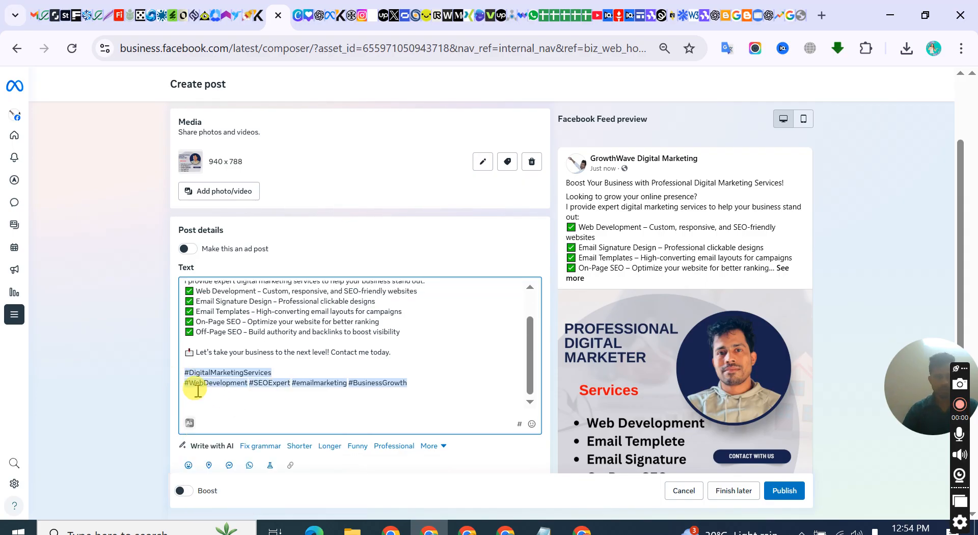
key("BackSpace")
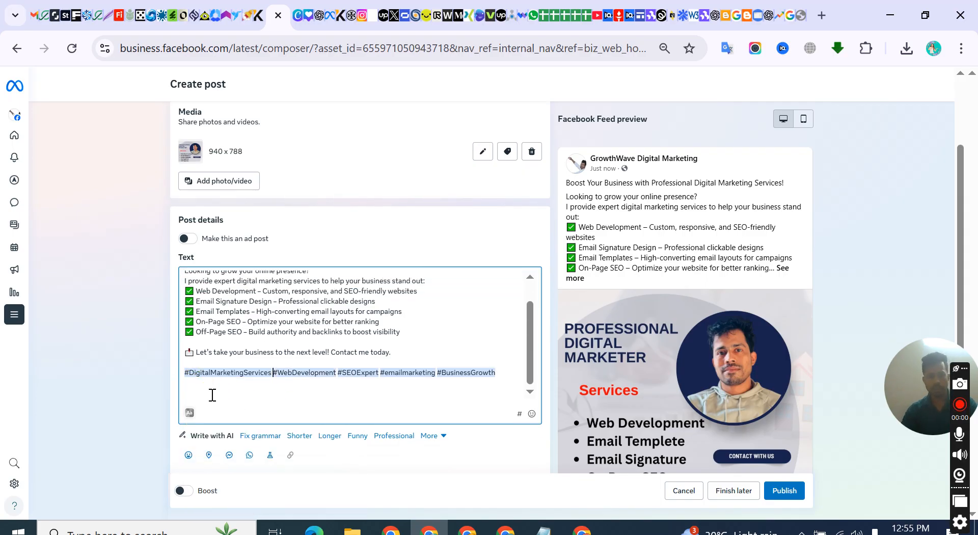
Replace the last hashtag with the suggested #businessgrowth
left_click(368, 374)
left_click(498, 373)
key("BackSpace")
type("h")
left_click(506, 399)
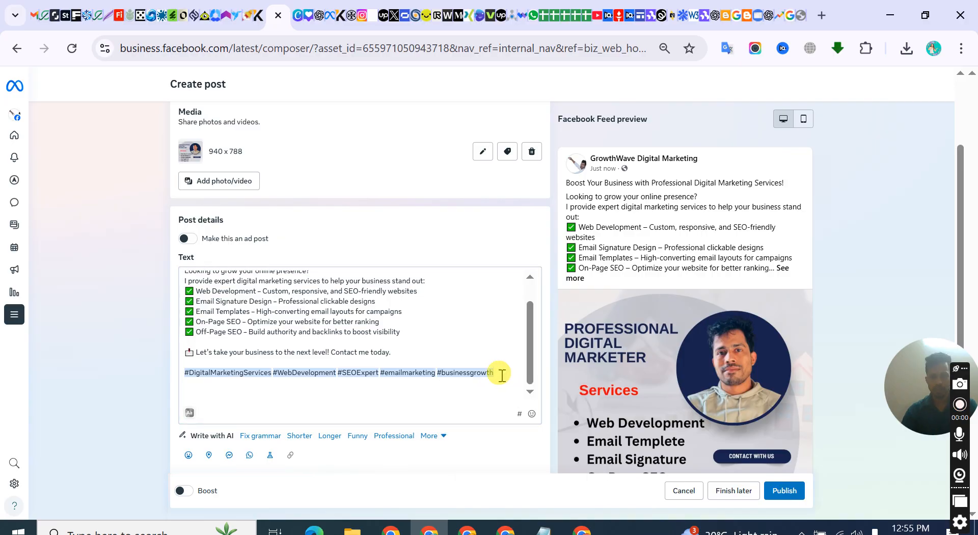
Delete the #businessgrowth hashtag and change the hashtag before it to #emailmarketingh
left_click(351, 323)
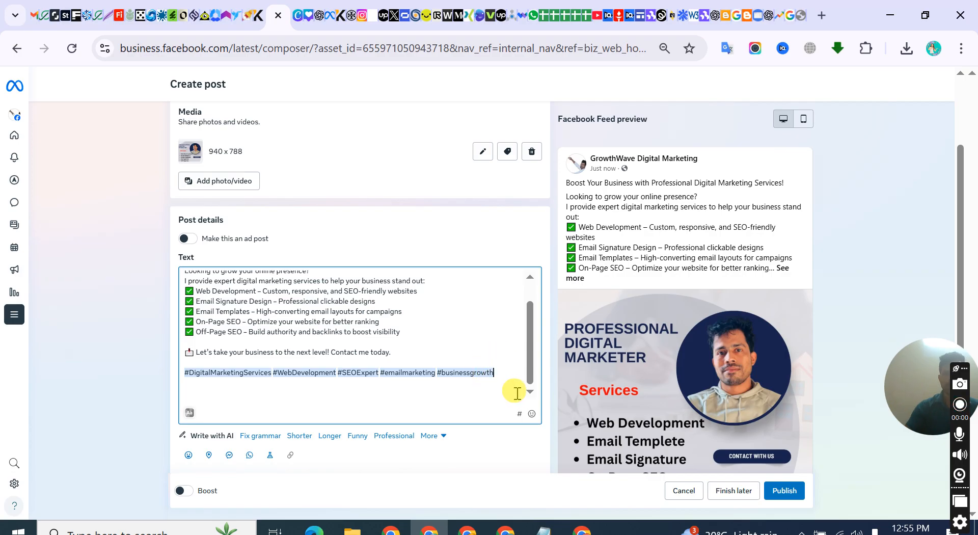
key("BackSpace")
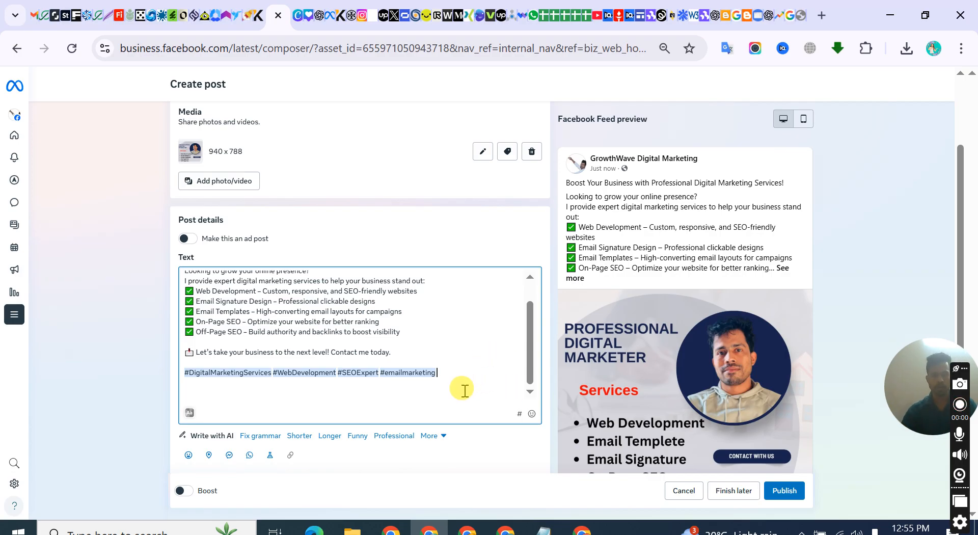
left_click(436, 348)
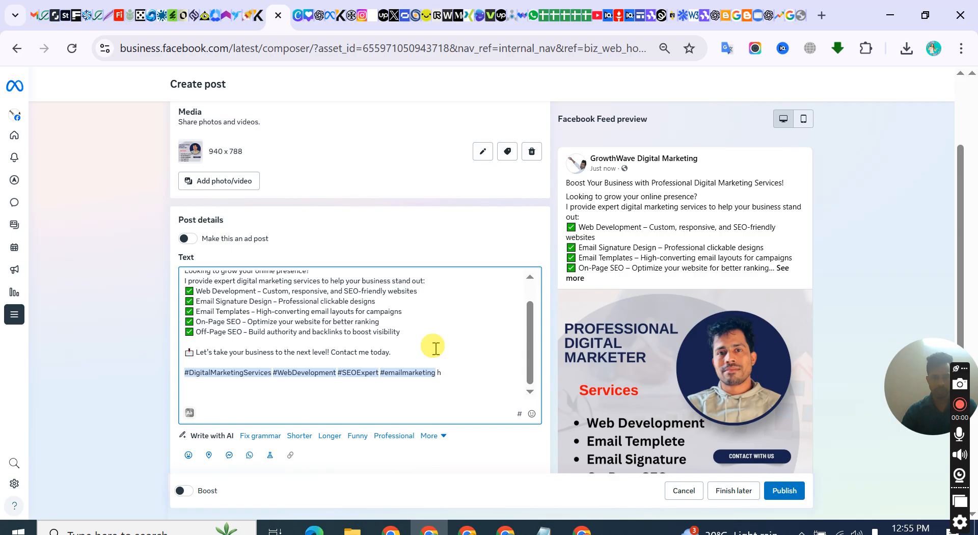
key("BackSpace")
key("BackSpace")
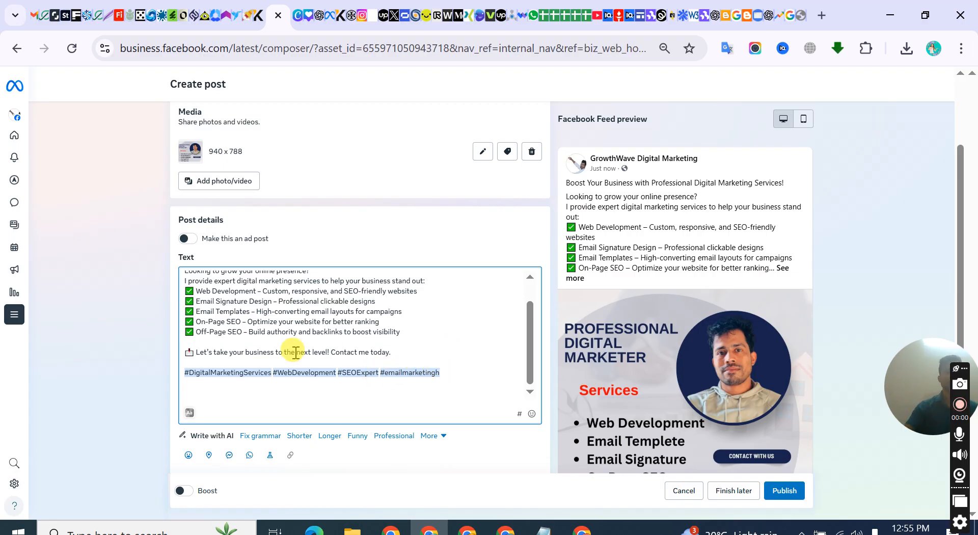
Add a Get messages button to the post and remove it again
scroll(296, 351, "down", 3)
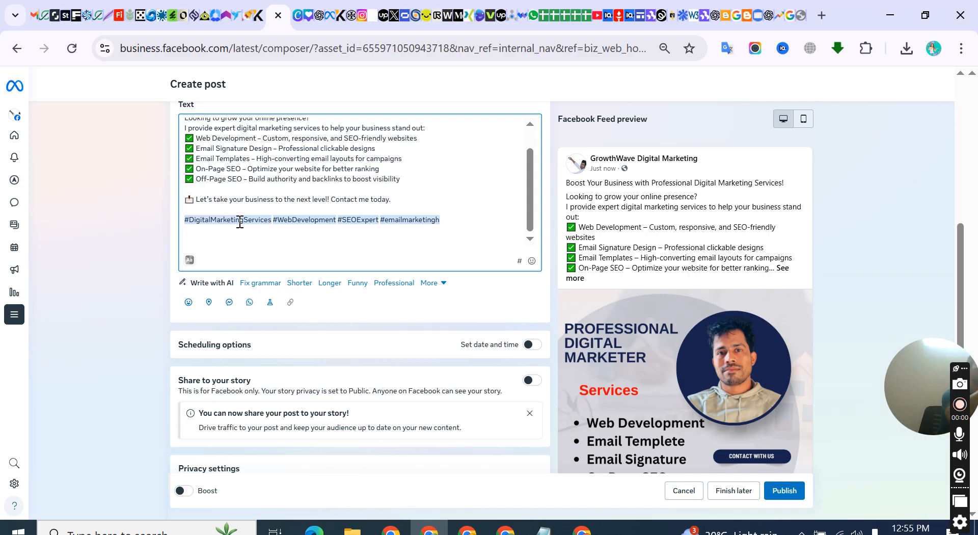
key("ctrl+plus")
key("ctrl+plus")
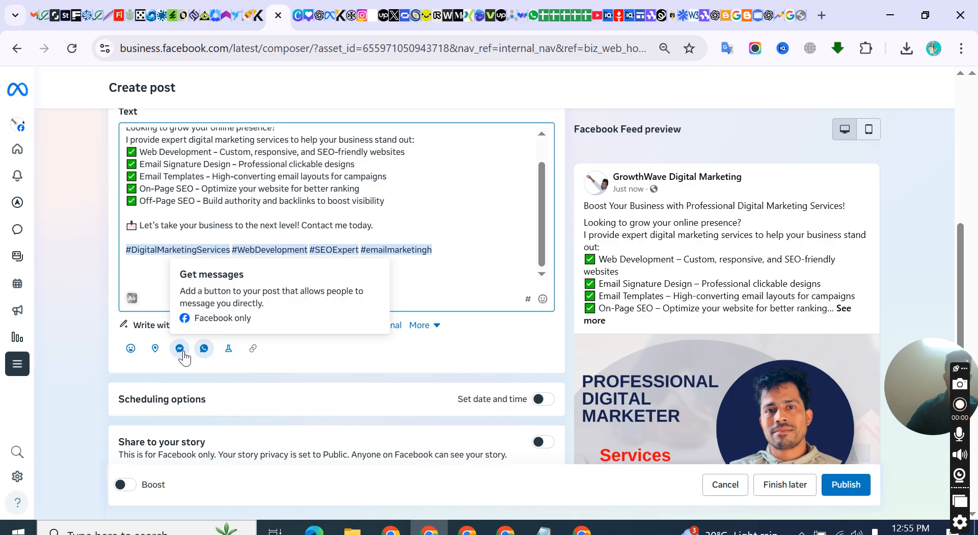
left_click(181, 352)
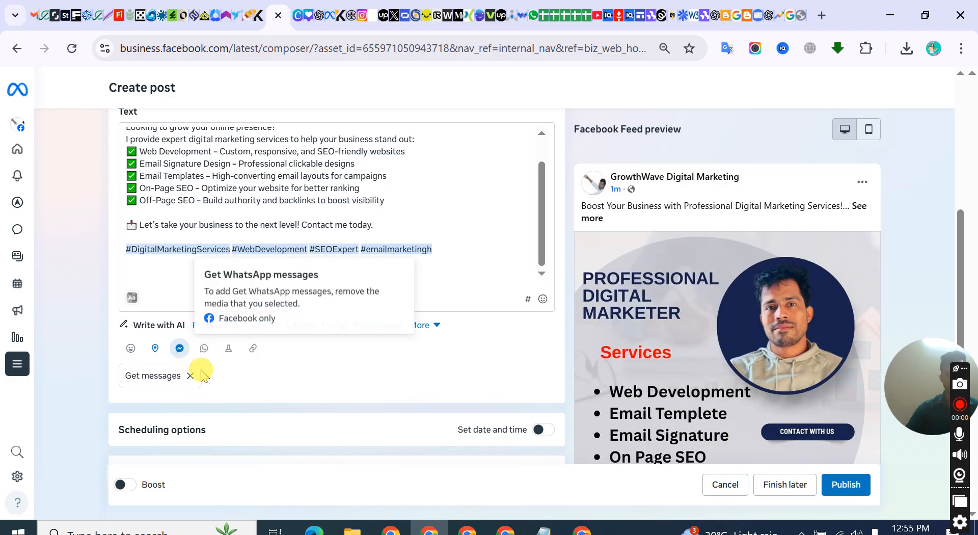
left_click(190, 375)
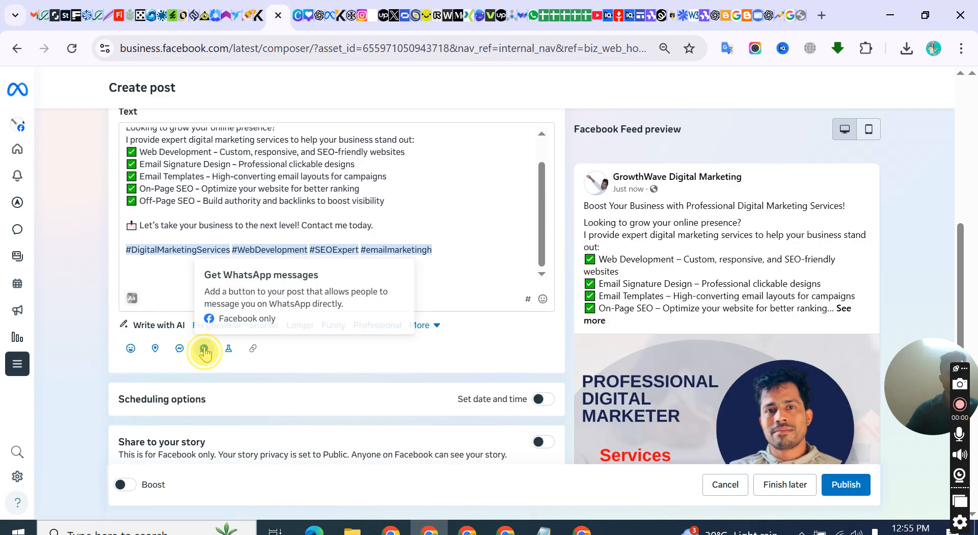
left_click(204, 348)
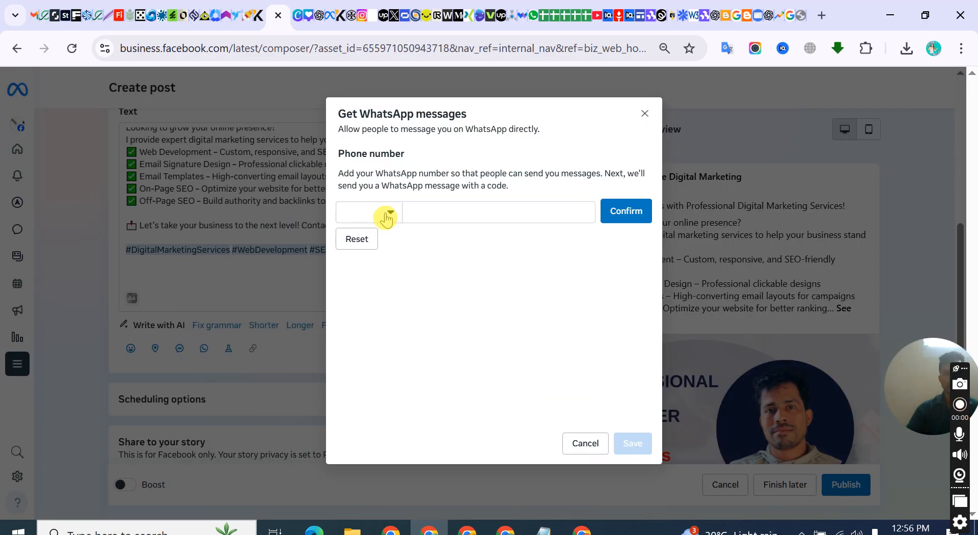
left_click(386, 215)
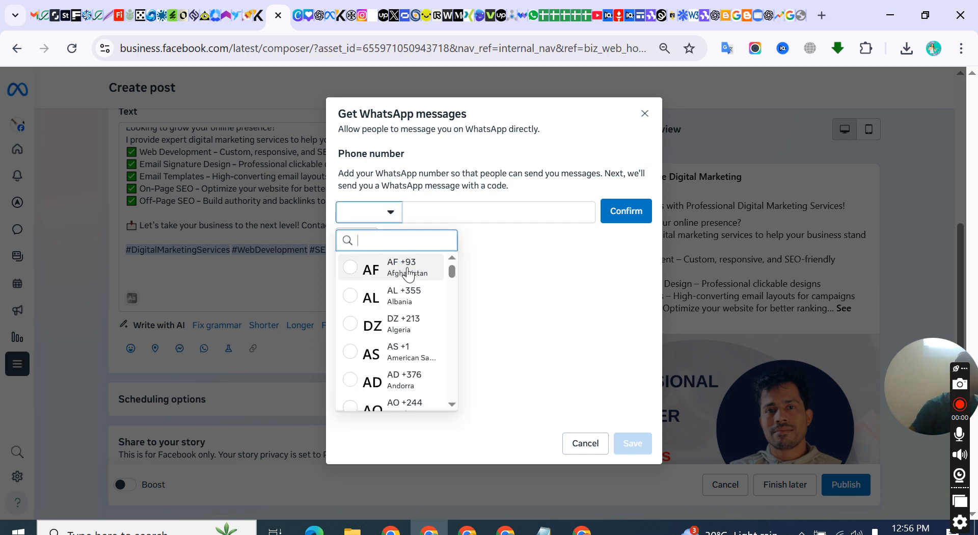
scroll(400, 321, "down", 5)
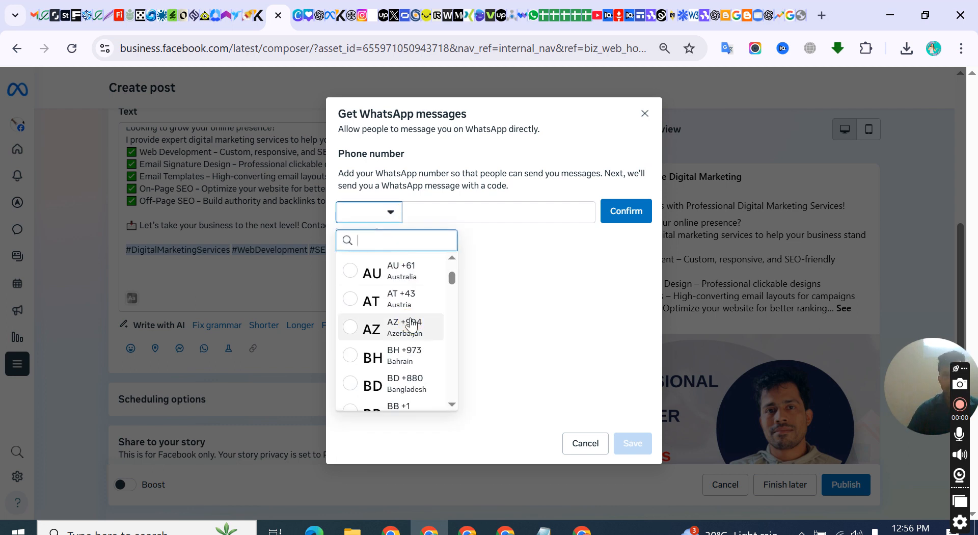
scroll(407, 336, "down", 2)
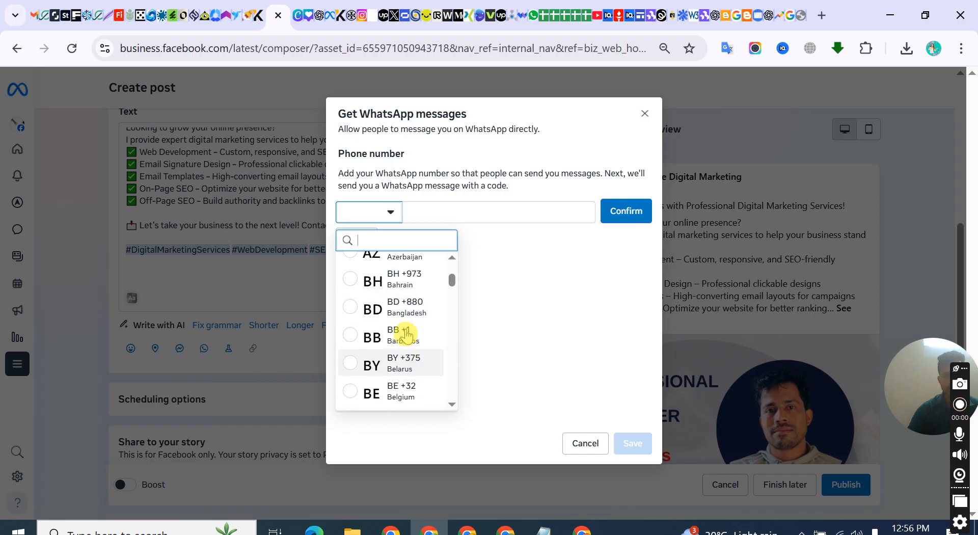
left_click(399, 315)
left_click(432, 212)
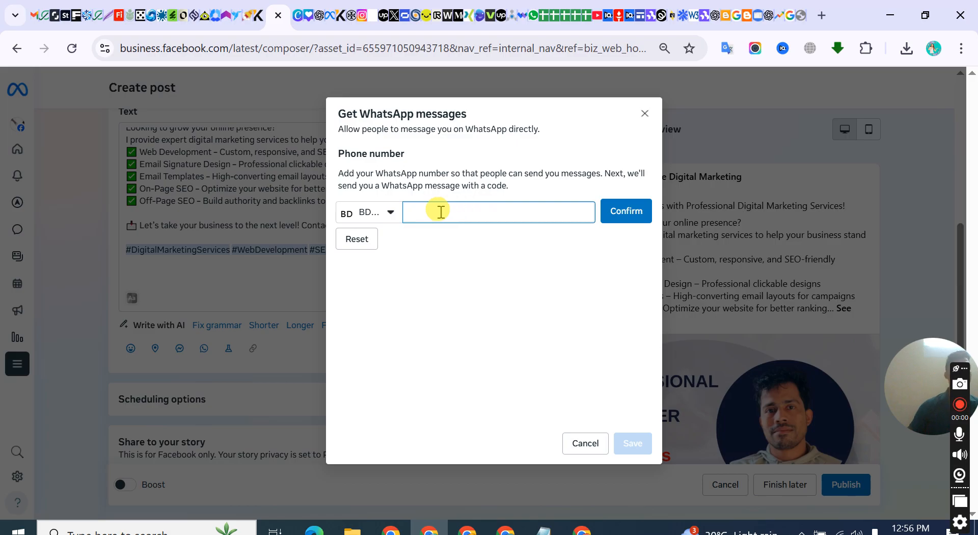
left_click(629, 224)
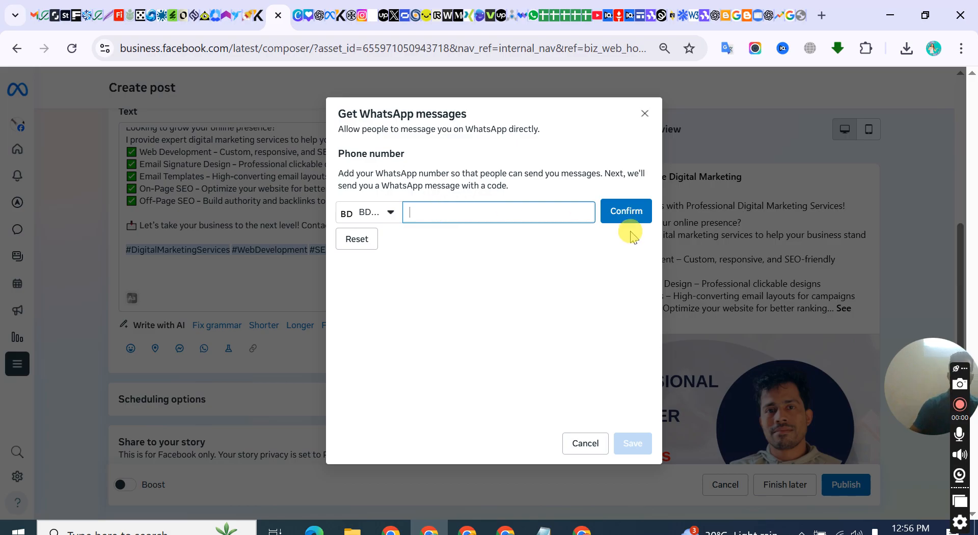
left_click(567, 206)
left_click(627, 212)
left_click(645, 113)
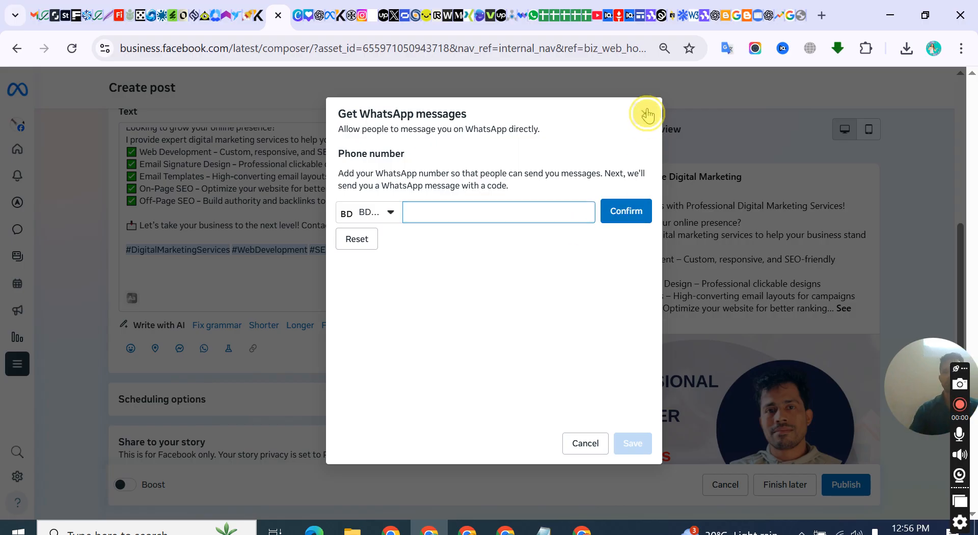
Add a Get messages button to the post and set the post's location to Dhaka, Bangladesh
left_click(180, 348)
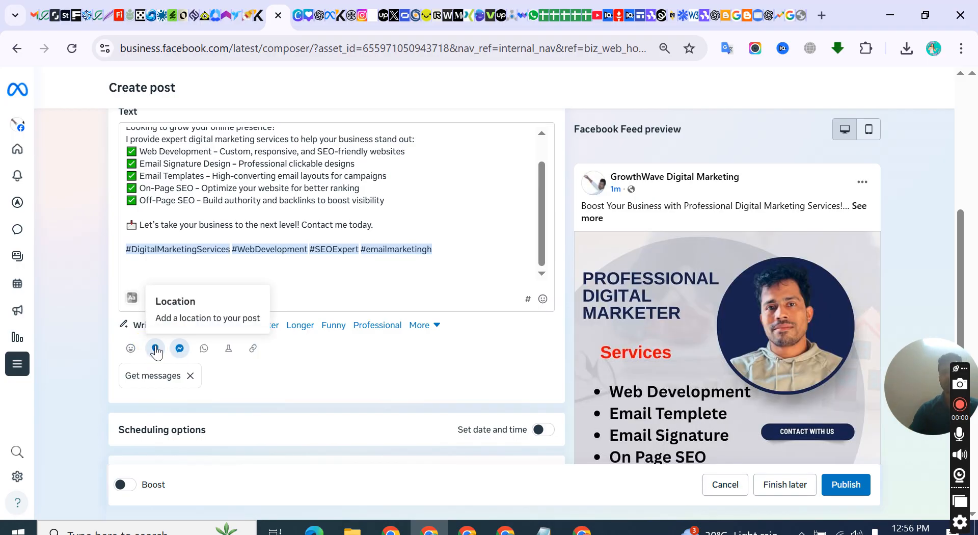
left_click(155, 350)
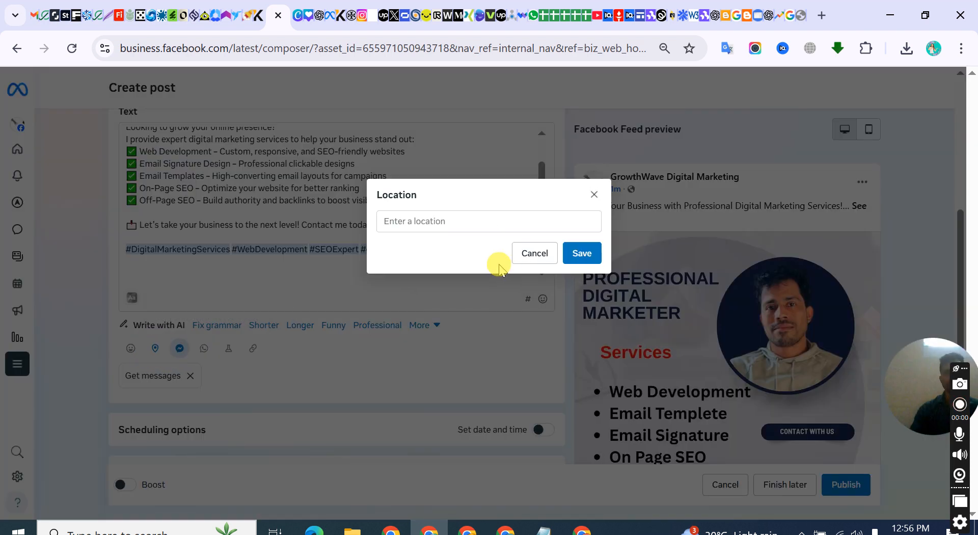
left_click(423, 221)
type("banglades")
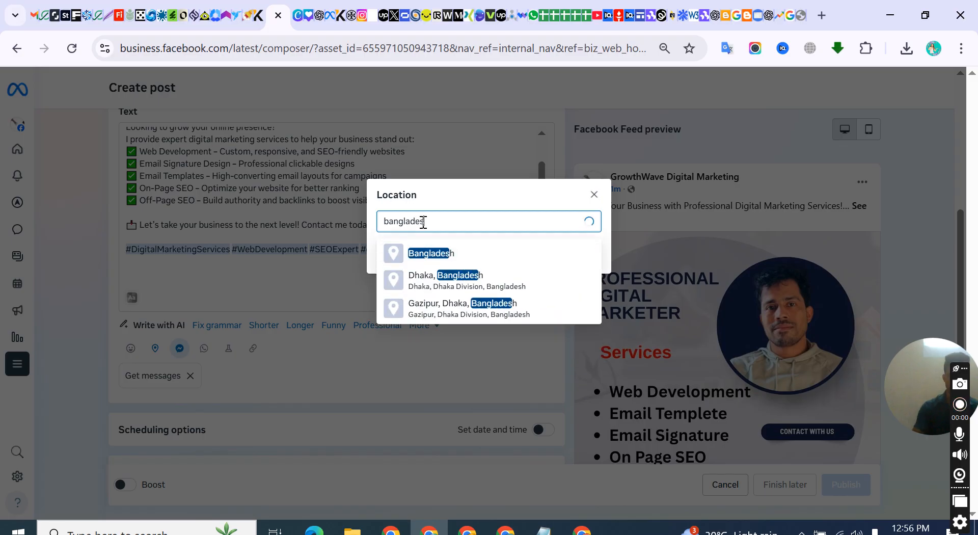
left_click(422, 280)
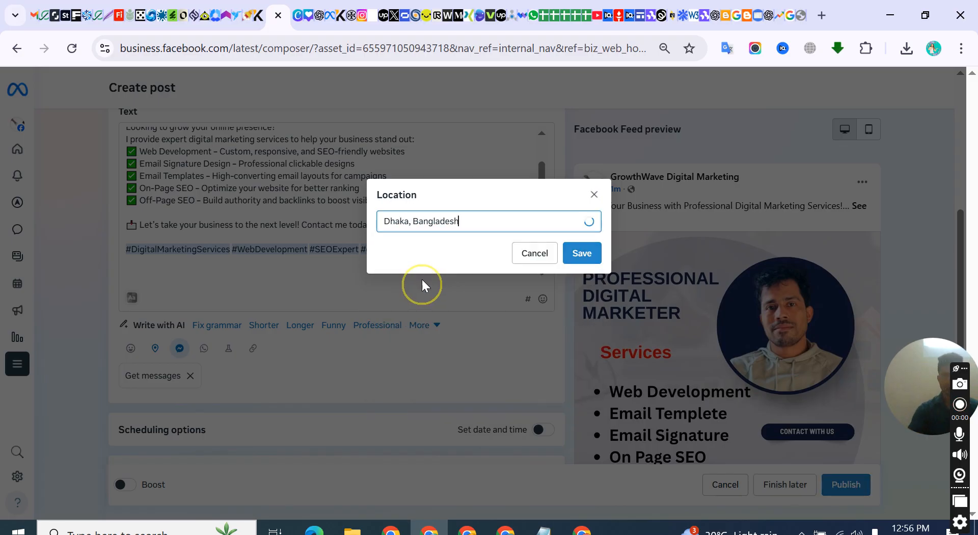
left_click(578, 255)
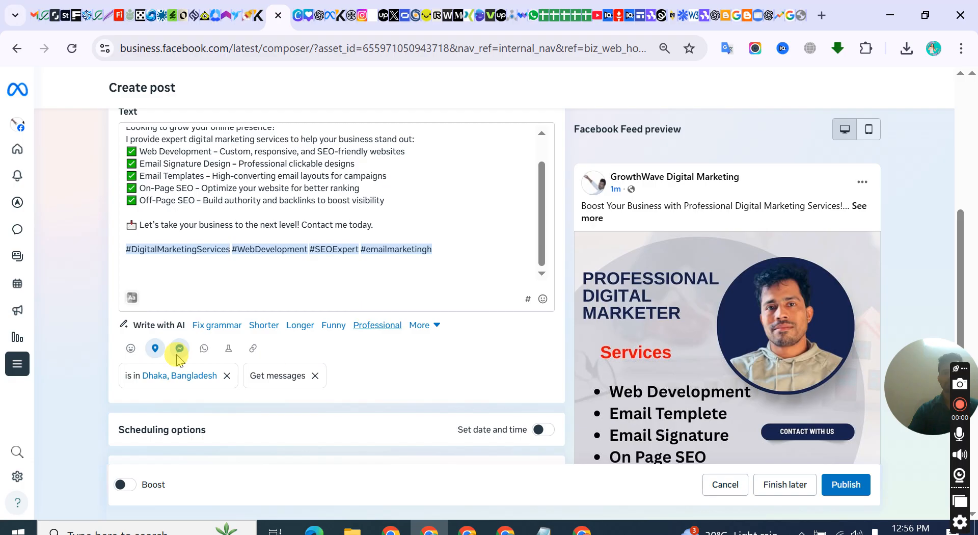
Turn on date and time scheduling for the post and open the scheduled hour for editing
scroll(181, 344, "down", 3)
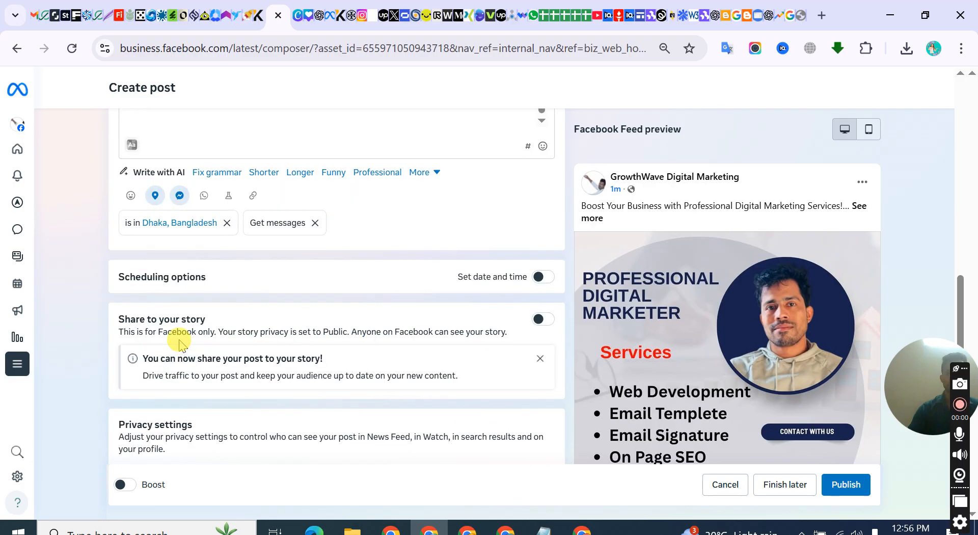
left_click(539, 277)
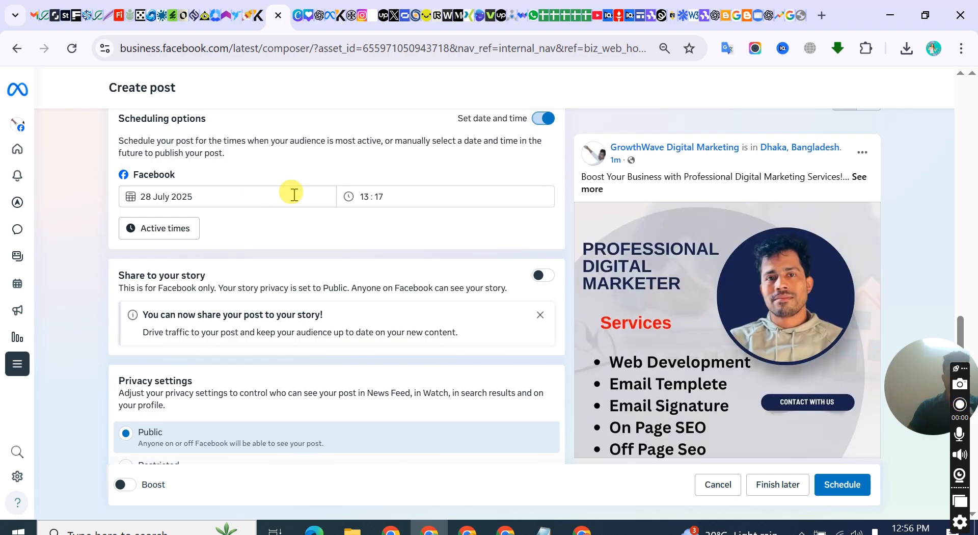
scroll(325, 232, "up", 3)
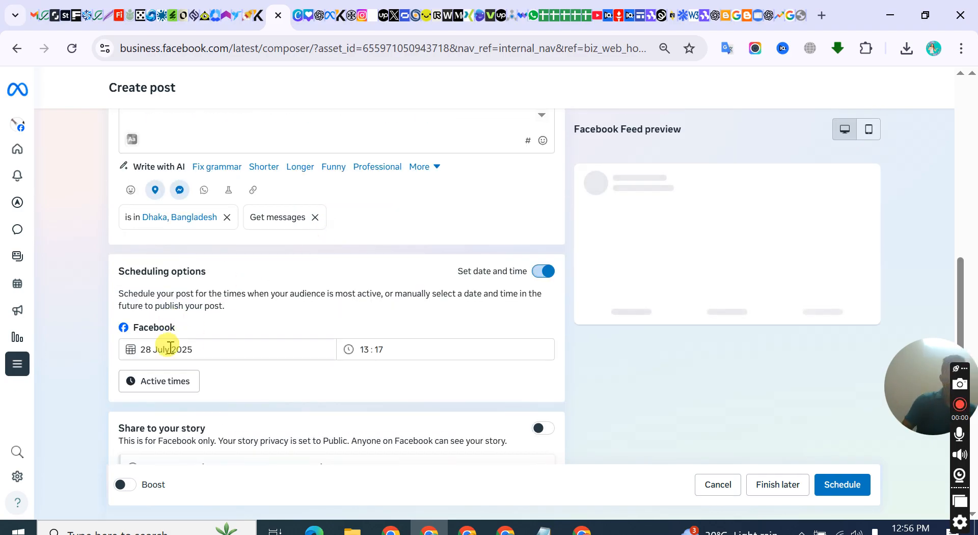
left_click(170, 349)
left_click(309, 321)
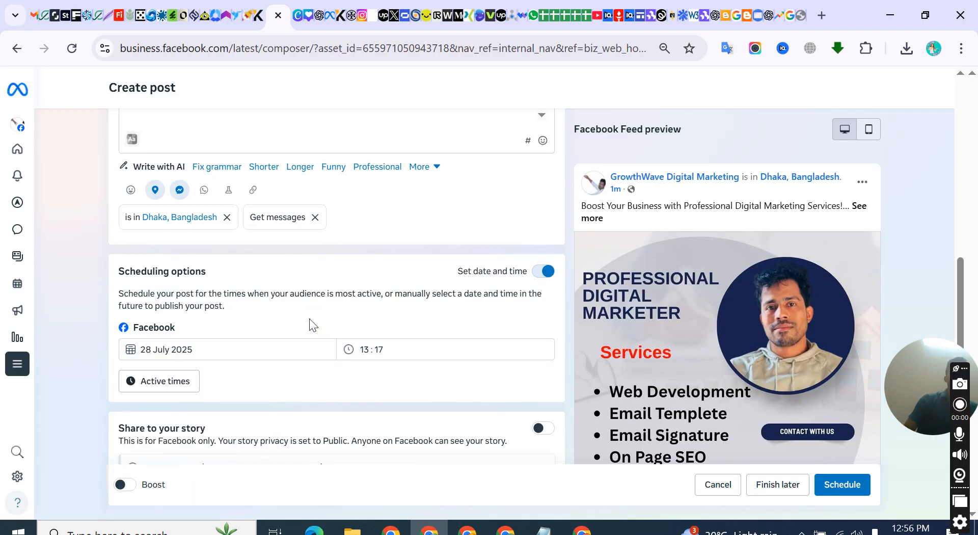
left_click(393, 352)
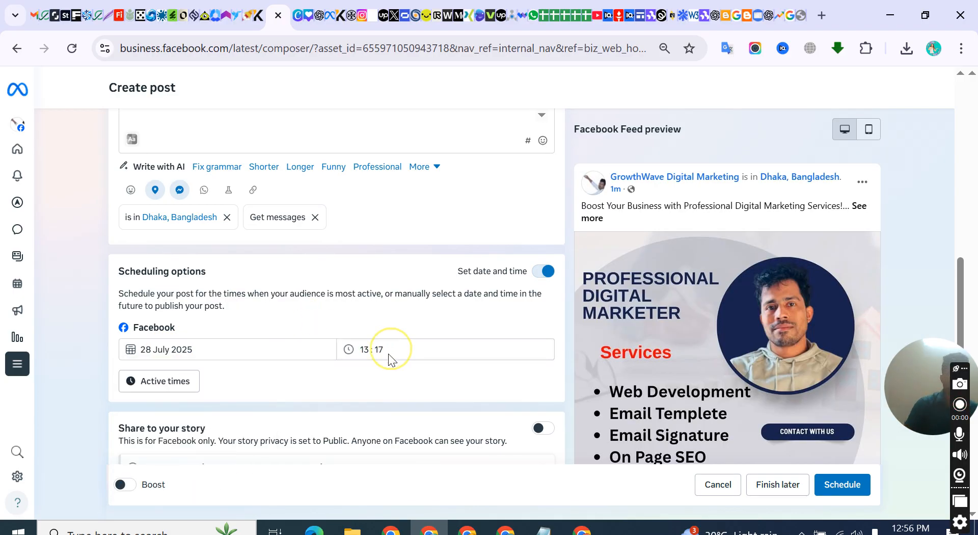
left_click(362, 350)
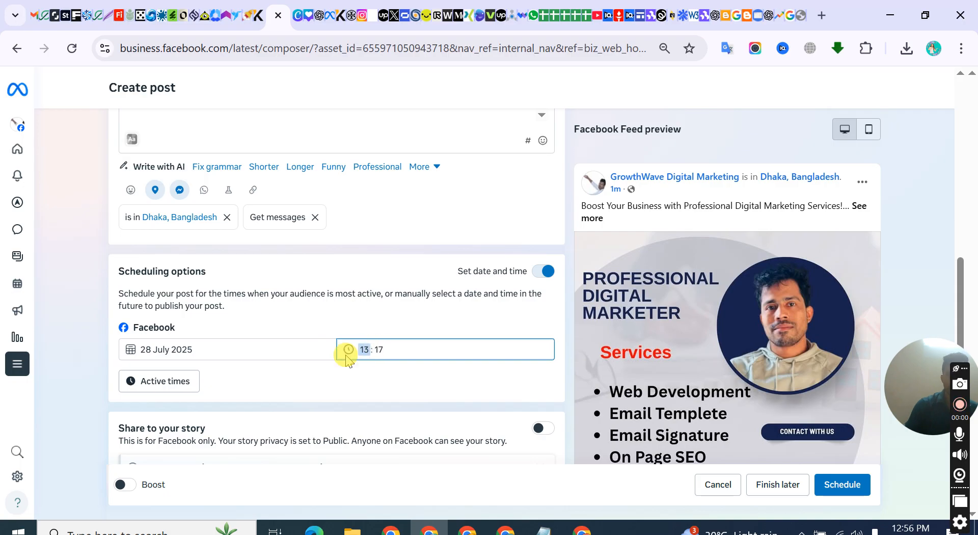
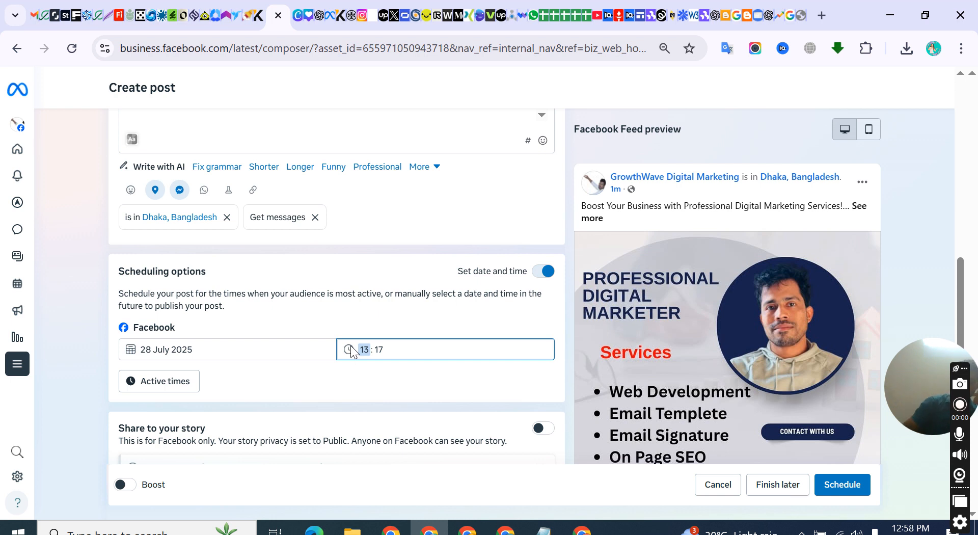
Look over the date calendar and the time field in the post's scheduling options
left_click(208, 348)
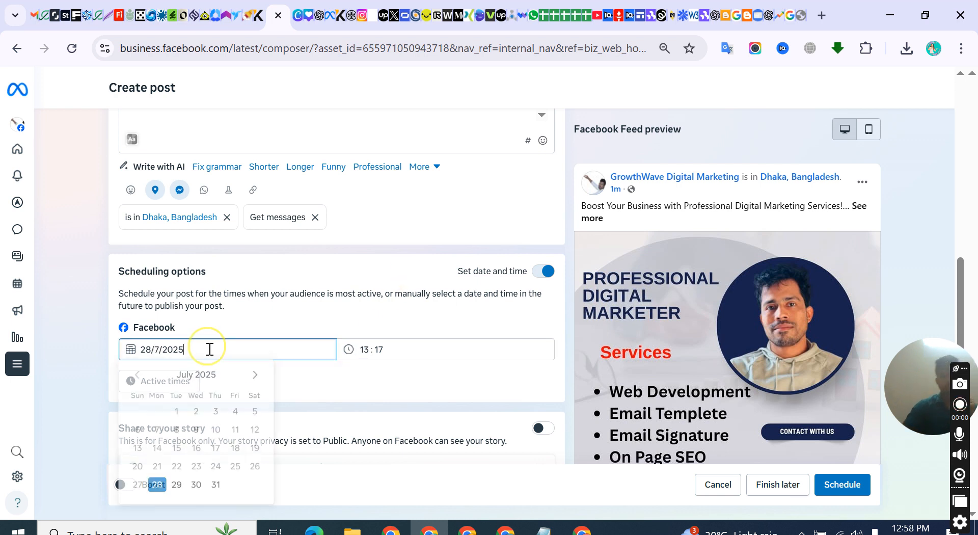
left_click(236, 332)
left_click(385, 348)
left_click(346, 321)
left_click(363, 349)
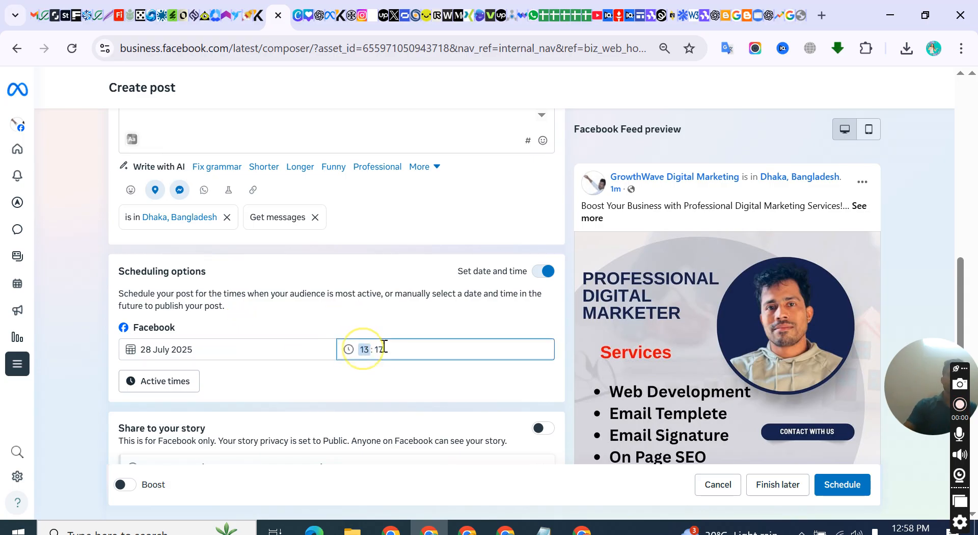
left_click(372, 326)
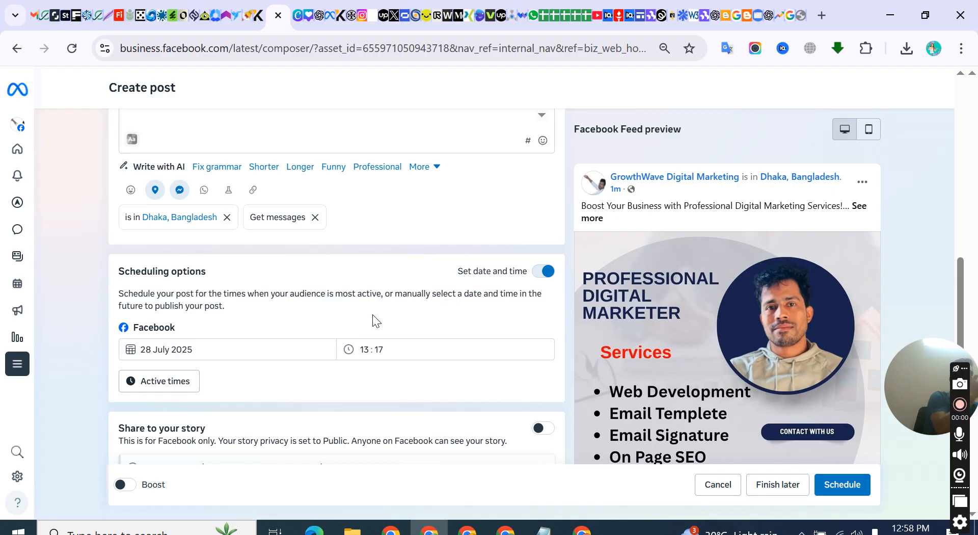
left_click(164, 349)
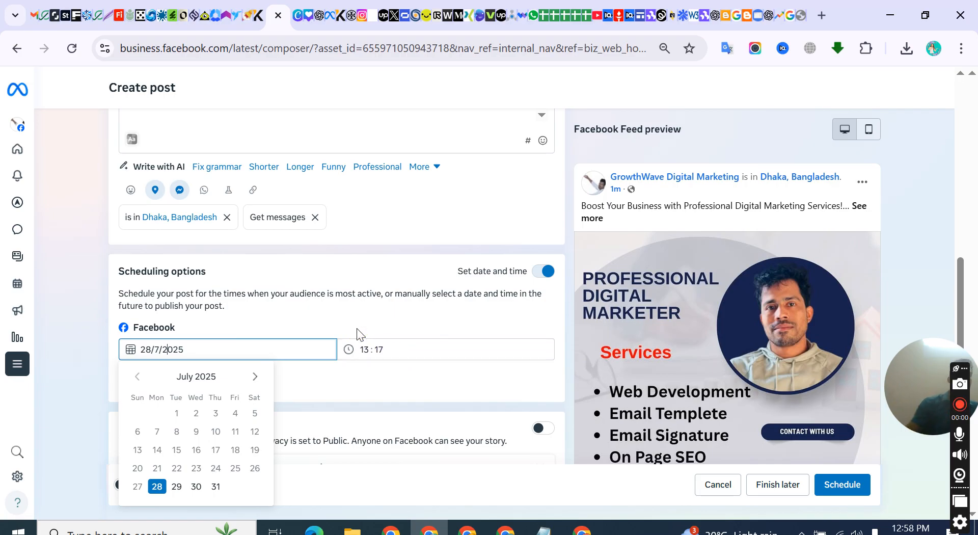
scroll(423, 379, "down", 3)
left_click(386, 247)
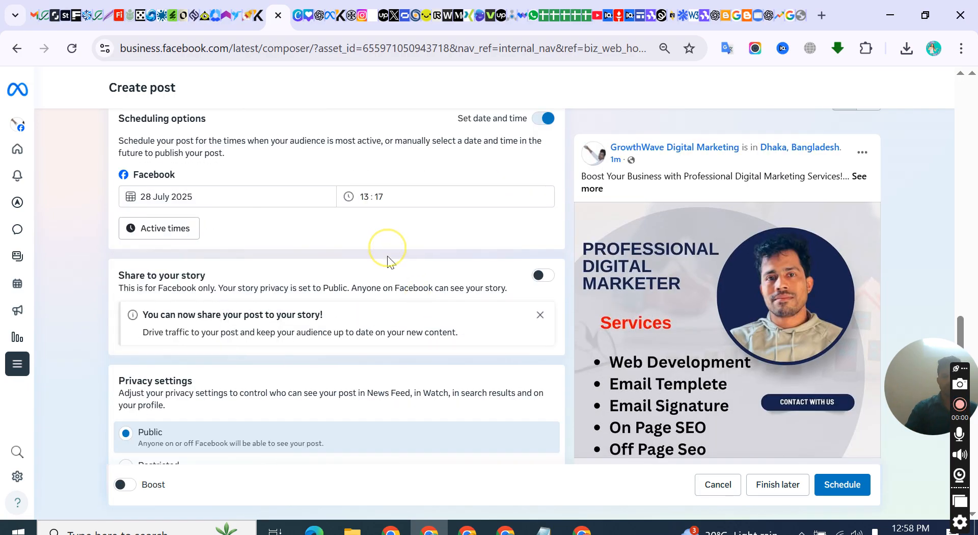
Turn on sharing the post to the story and turn it off again
left_click(544, 276)
scroll(301, 267, "down", 2)
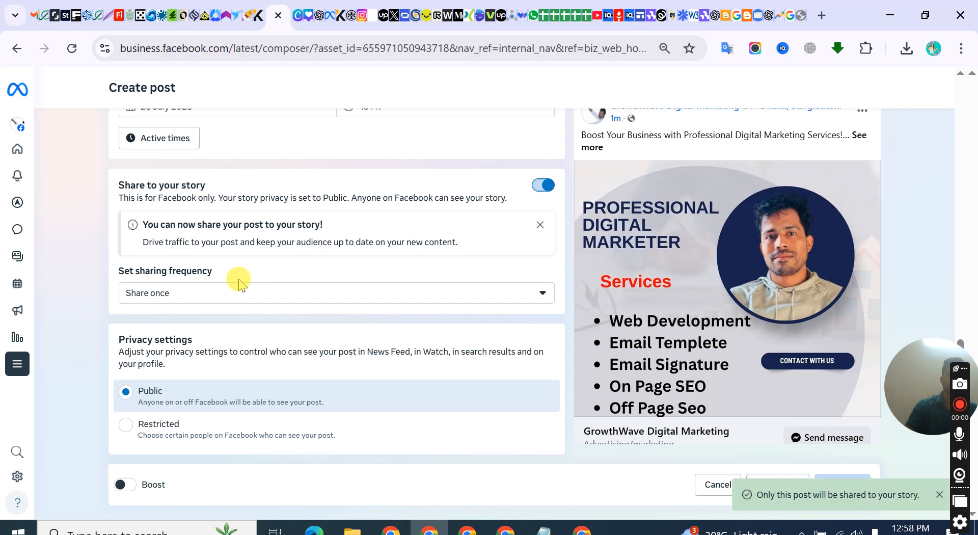
left_click(544, 186)
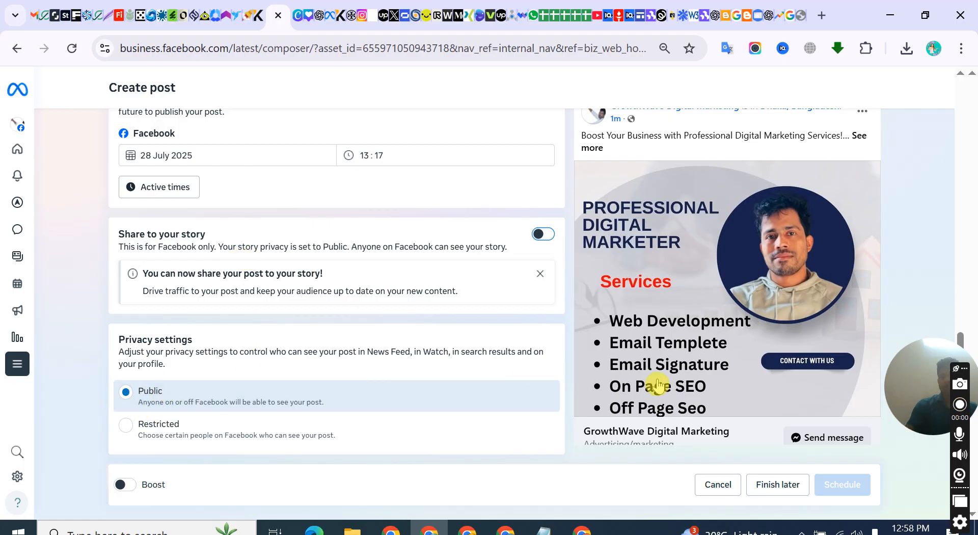
Choose Restricted privacy for the post and cancel the audience customisation
scroll(392, 262, "up", 2)
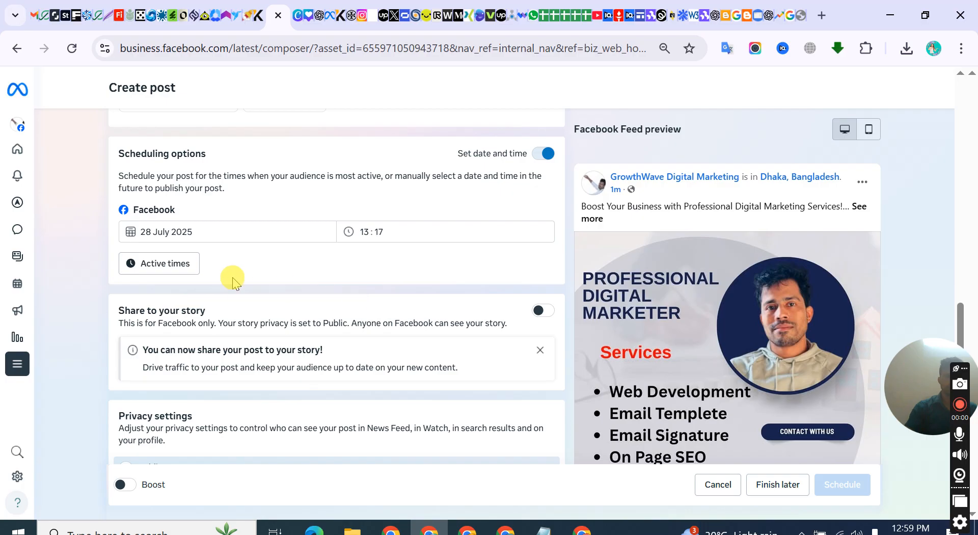
scroll(232, 279, "up", 8)
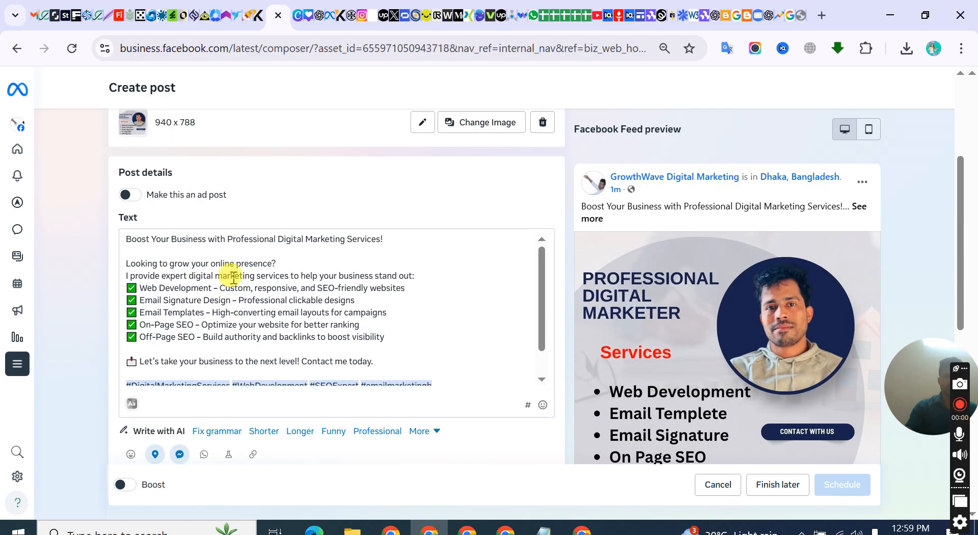
scroll(232, 278, "down", 8)
scroll(255, 310, "down", 2)
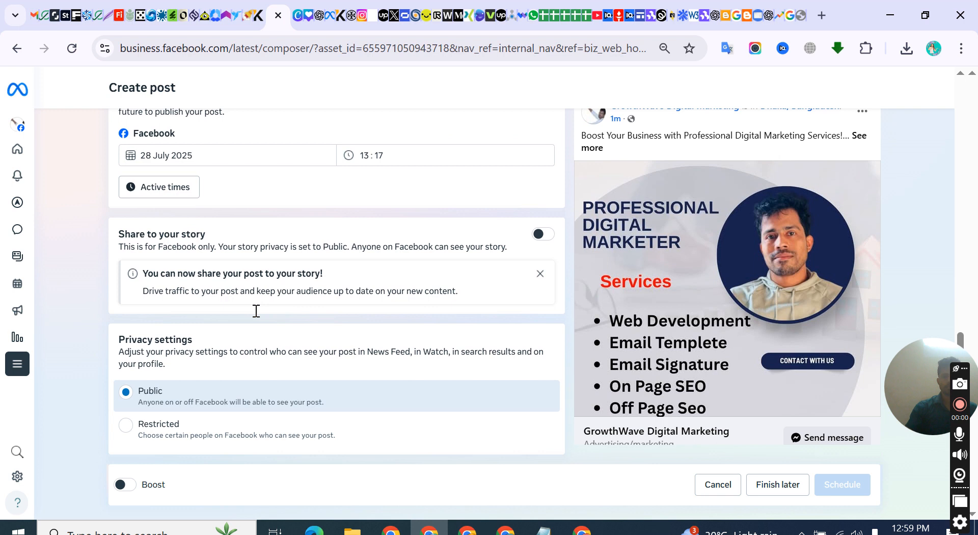
left_click(132, 425)
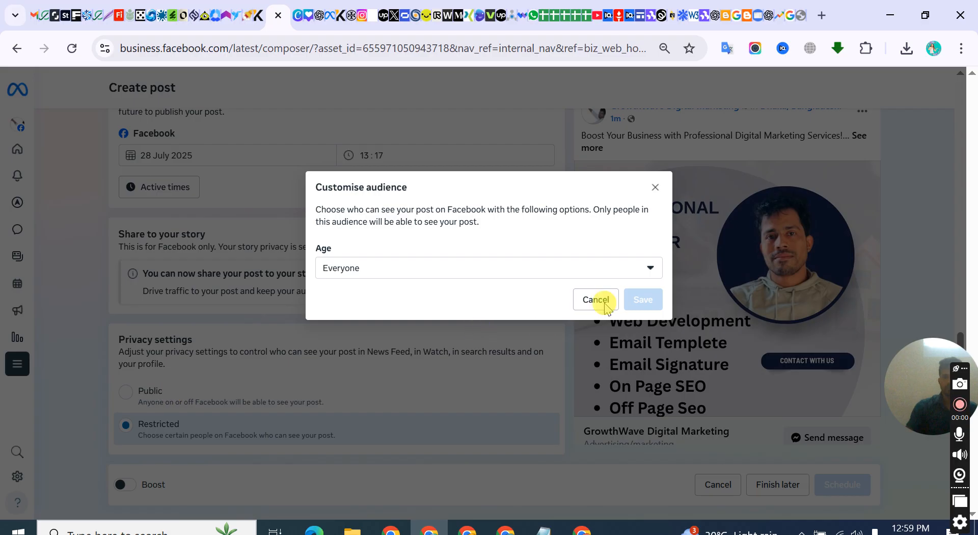
left_click(594, 361)
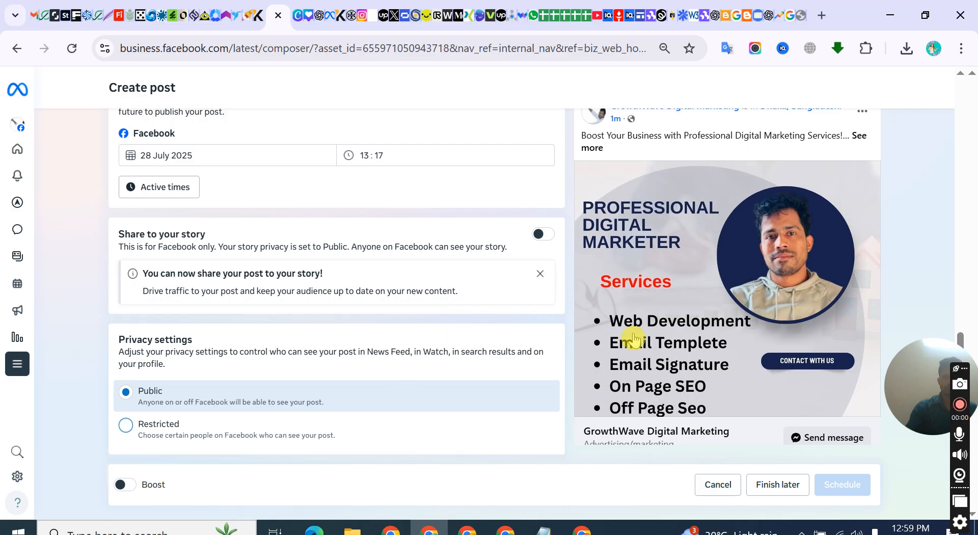
Set the post's scheduled date to 29 July 2025
scroll(613, 344, "down", 2)
scroll(305, 321, "up", 3)
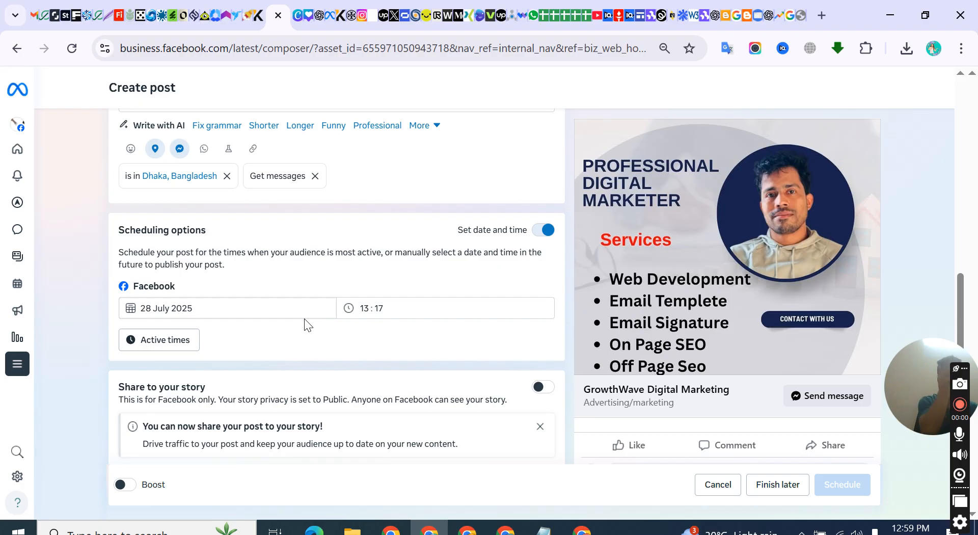
left_click(212, 304)
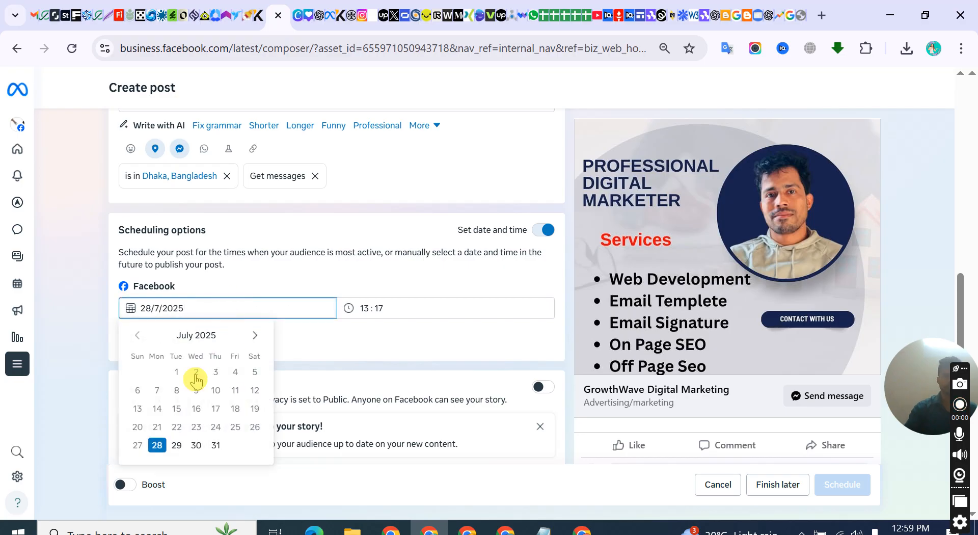
left_click(177, 446)
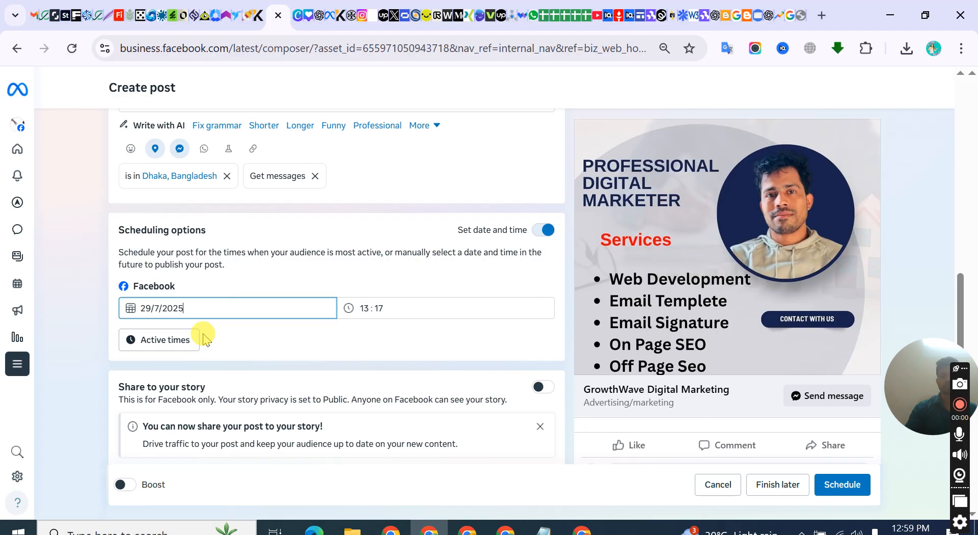
left_click(179, 308)
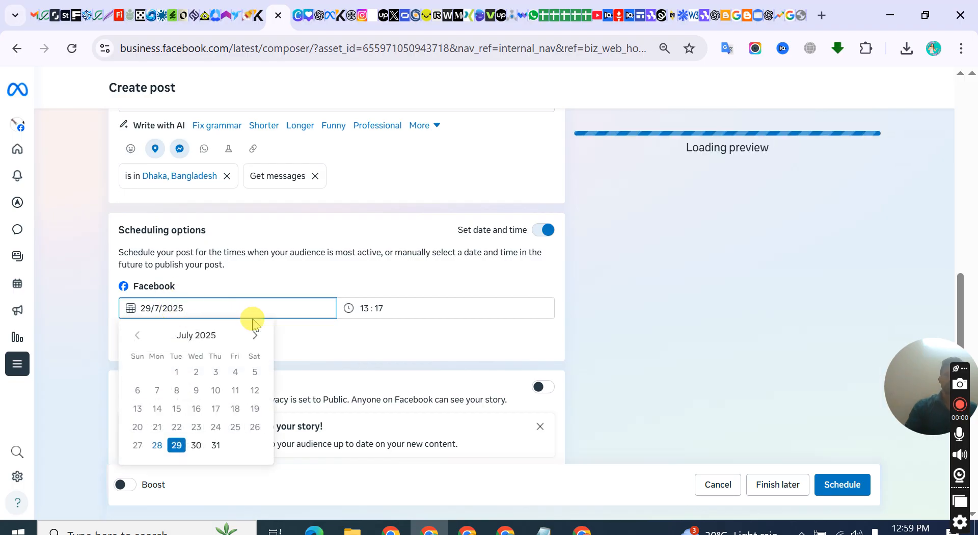
left_click(309, 336)
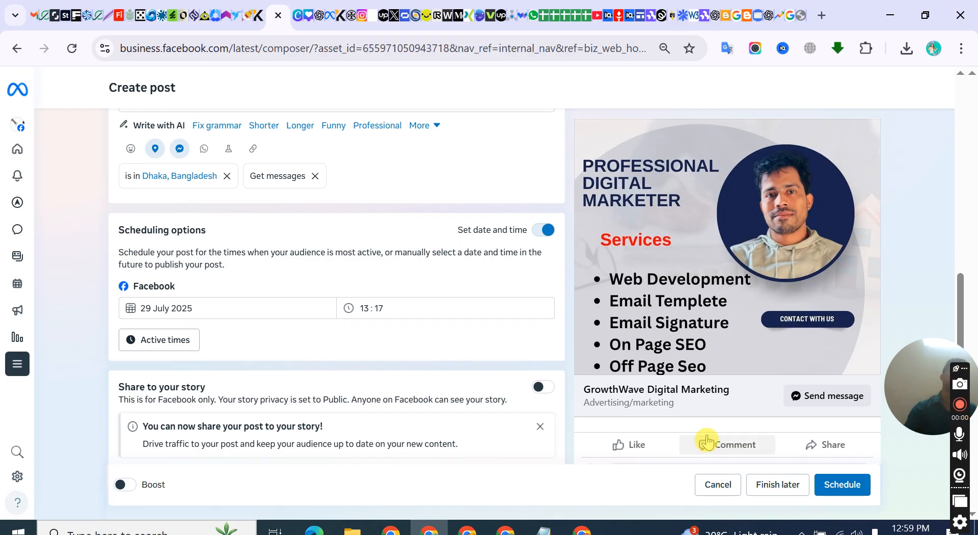
Set the post's scheduled date to 28 July 2025 and the scheduled hour to 14
scroll(416, 385, "down", 2)
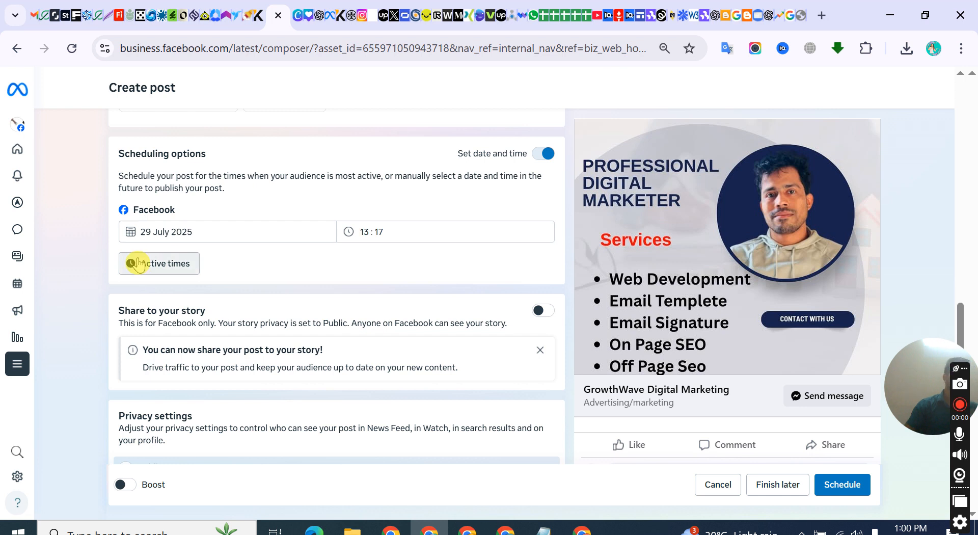
left_click(386, 236)
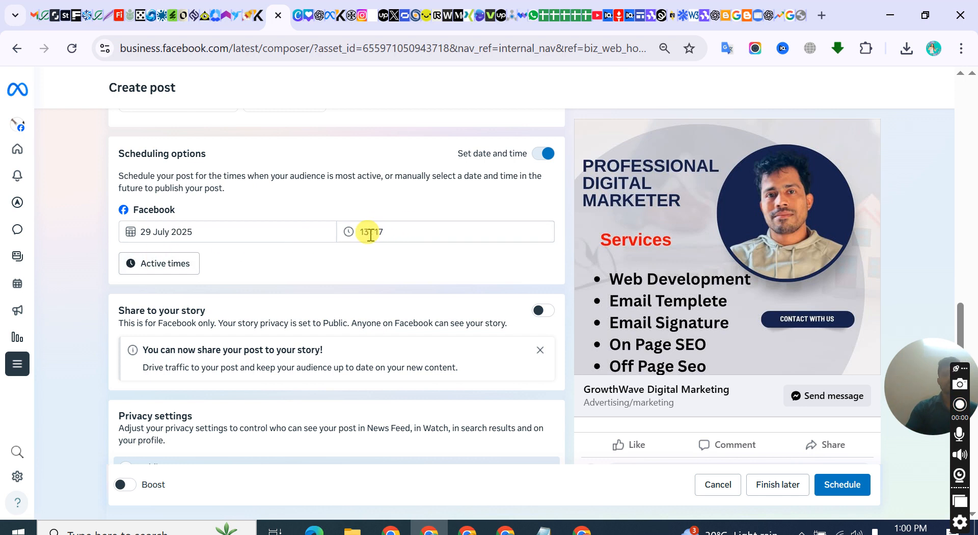
left_click(367, 234)
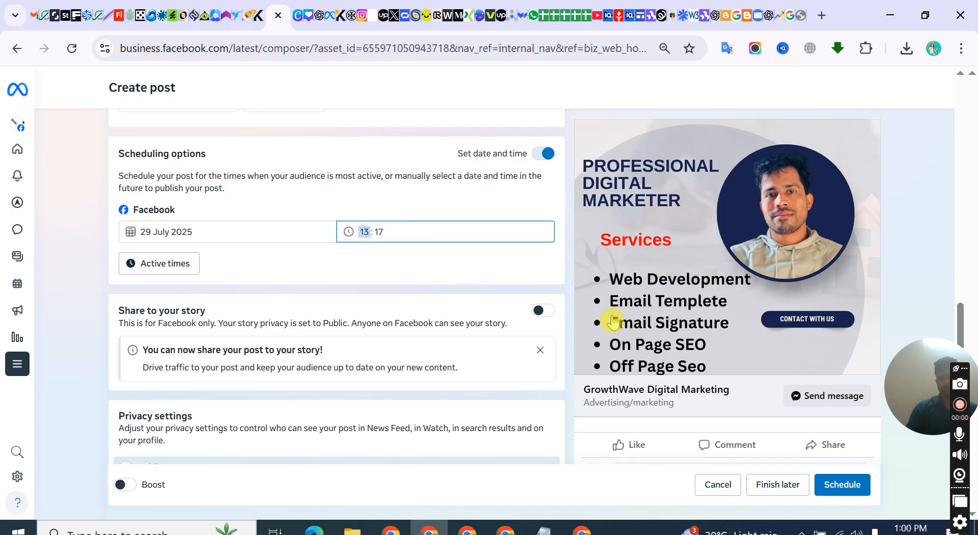
left_click(184, 233)
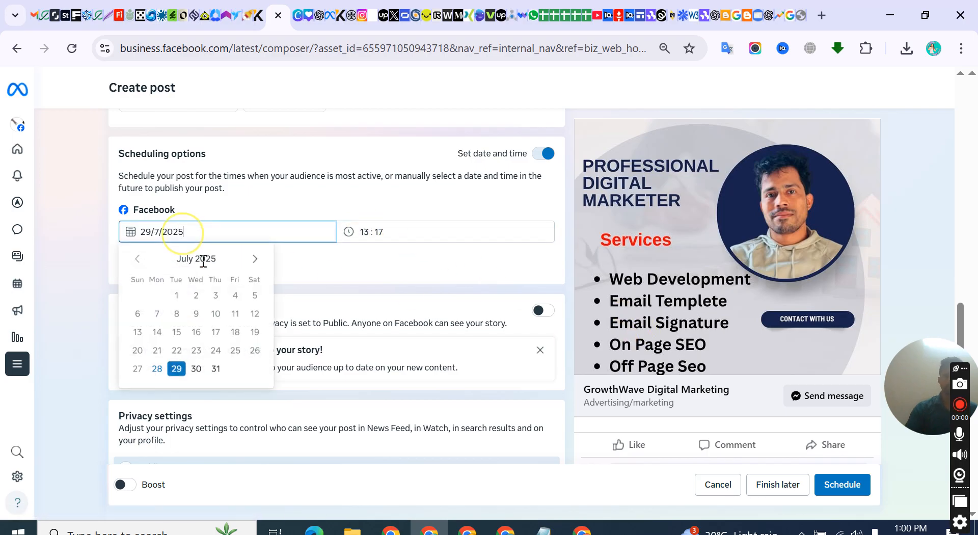
left_click(157, 368)
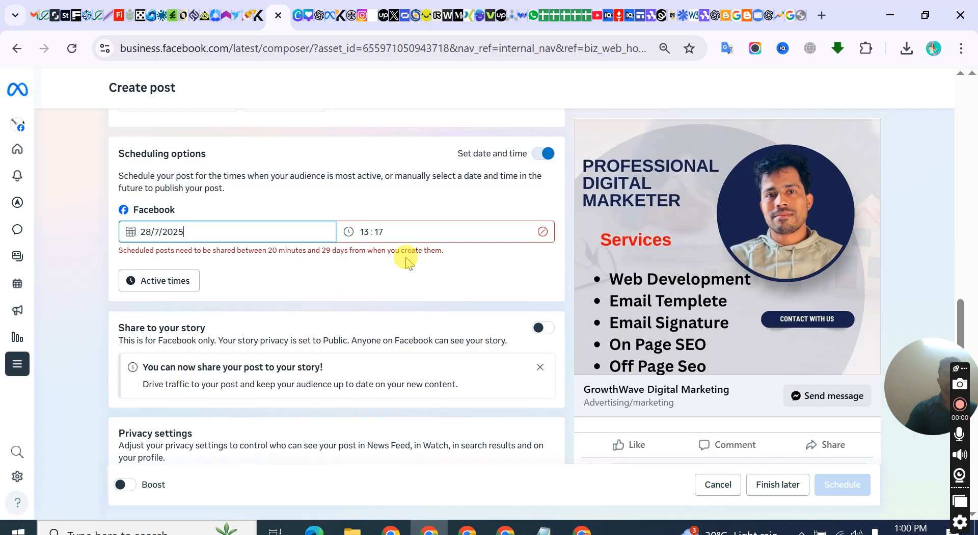
left_click(369, 232)
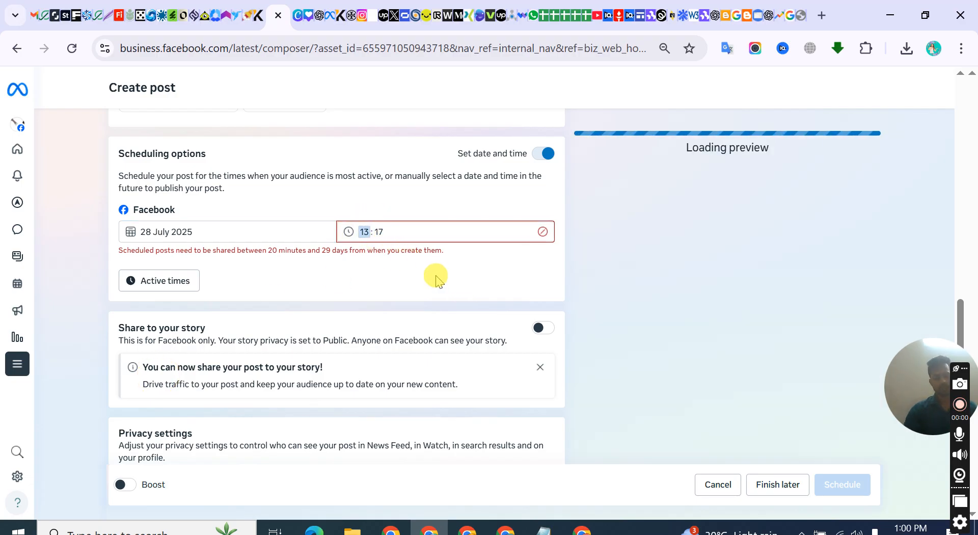
type("14")
left_click(393, 264)
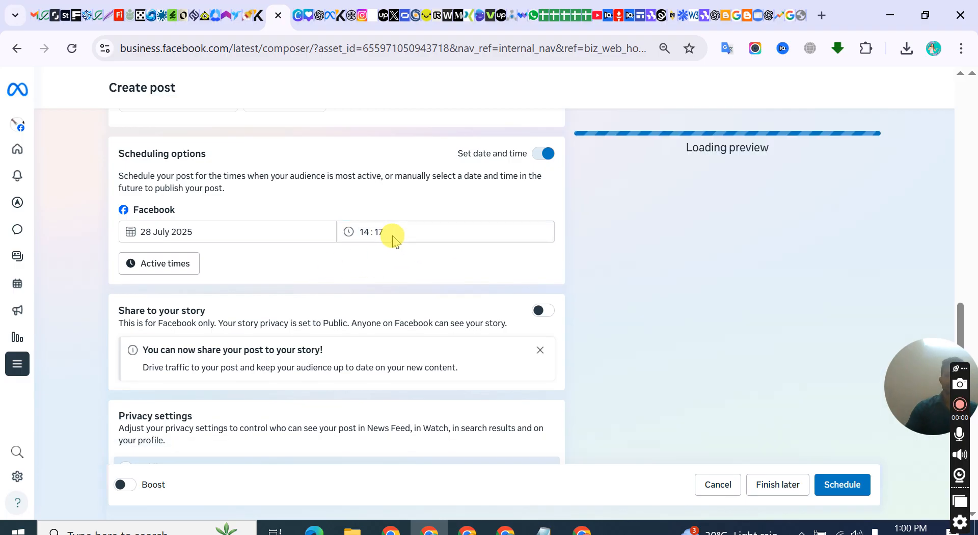
left_click(364, 230)
left_click(374, 273)
left_click(257, 231)
left_click(286, 204)
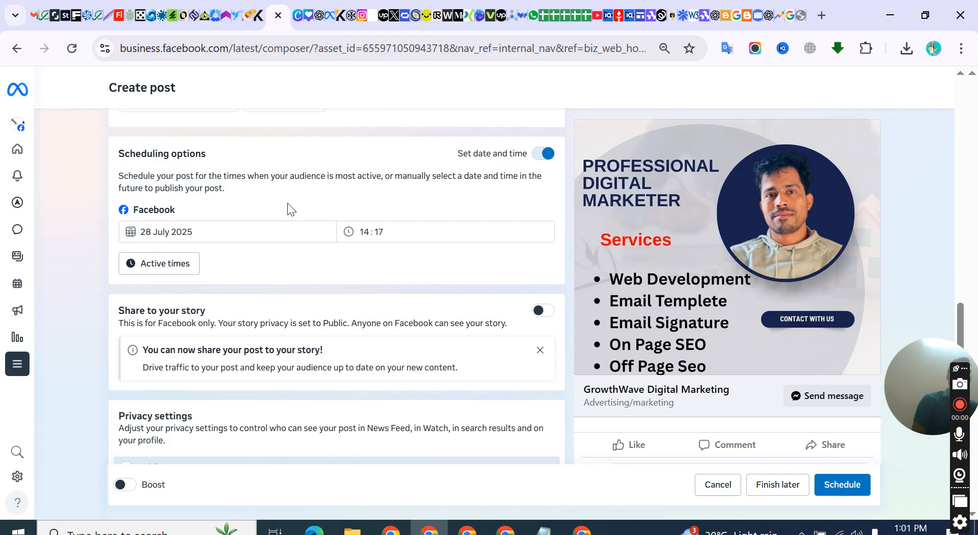
Review the post's text and hashtags alongside the Facebook feed preview
scroll(283, 174, "up", 5)
left_click(195, 362)
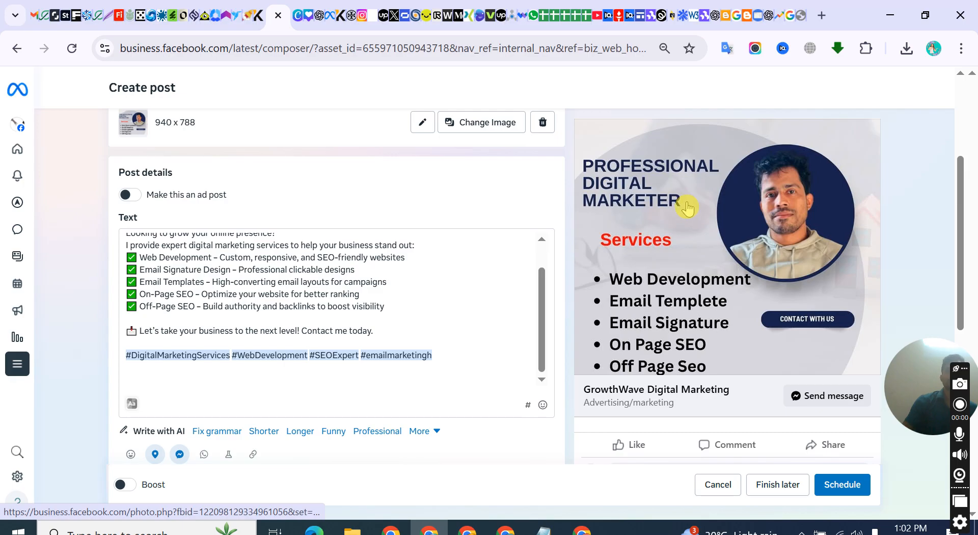
scroll(683, 246, "up", 2)
scroll(675, 227, "down", 2)
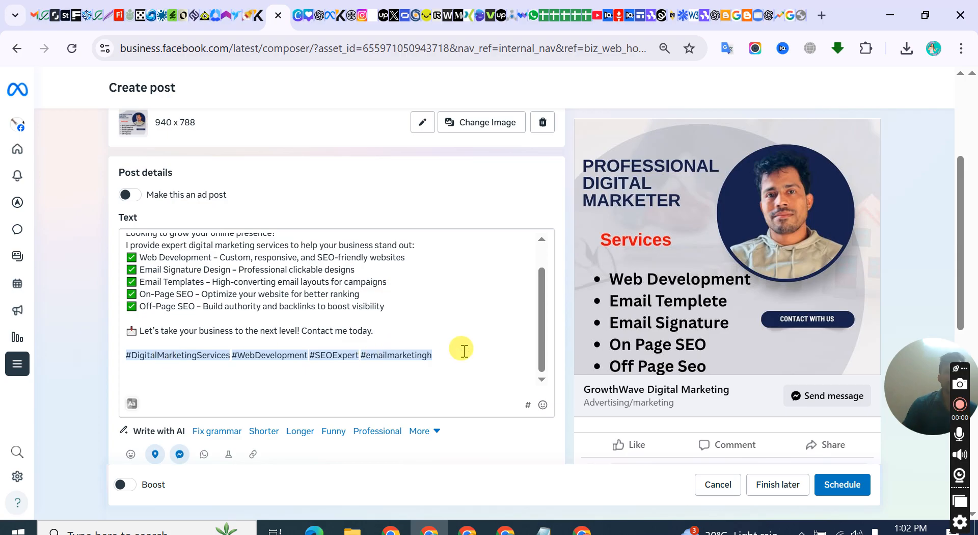
left_click(406, 335)
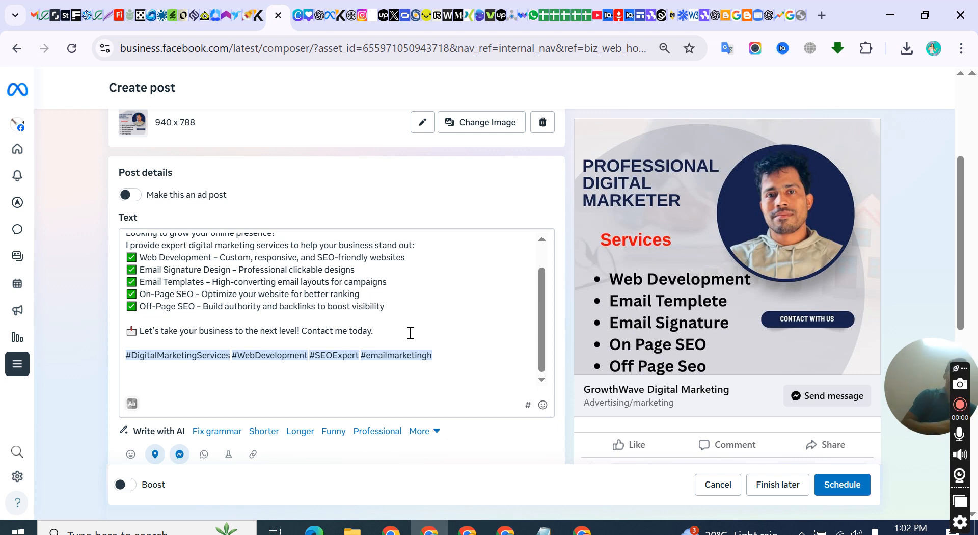
left_click(414, 323)
scroll(356, 336, "up", 2)
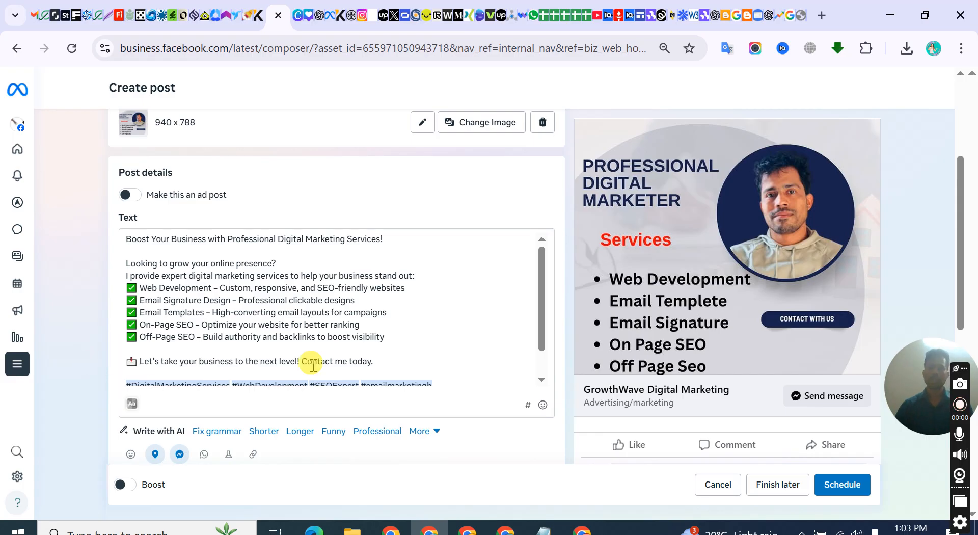
Schedule the post and dismiss the confirmation dialog
left_click(835, 483)
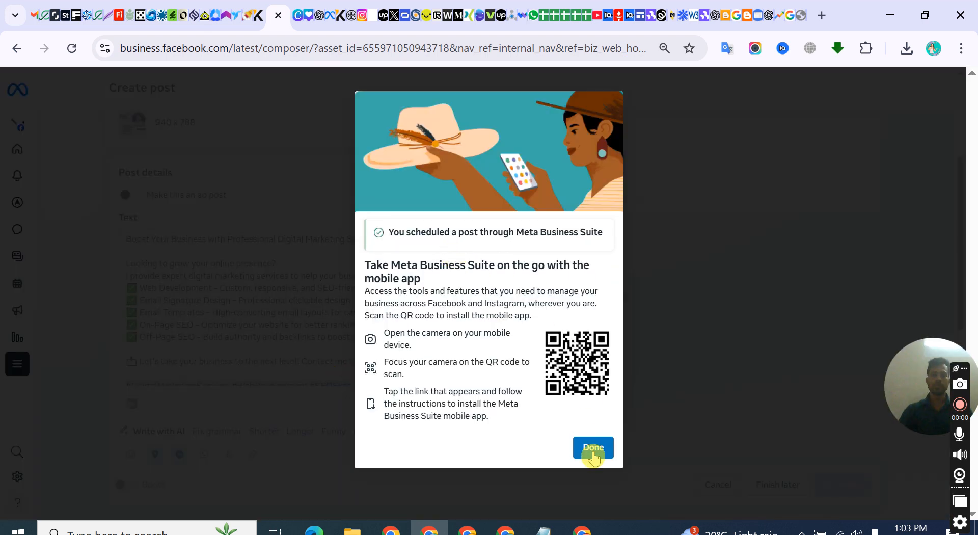
left_click(593, 450)
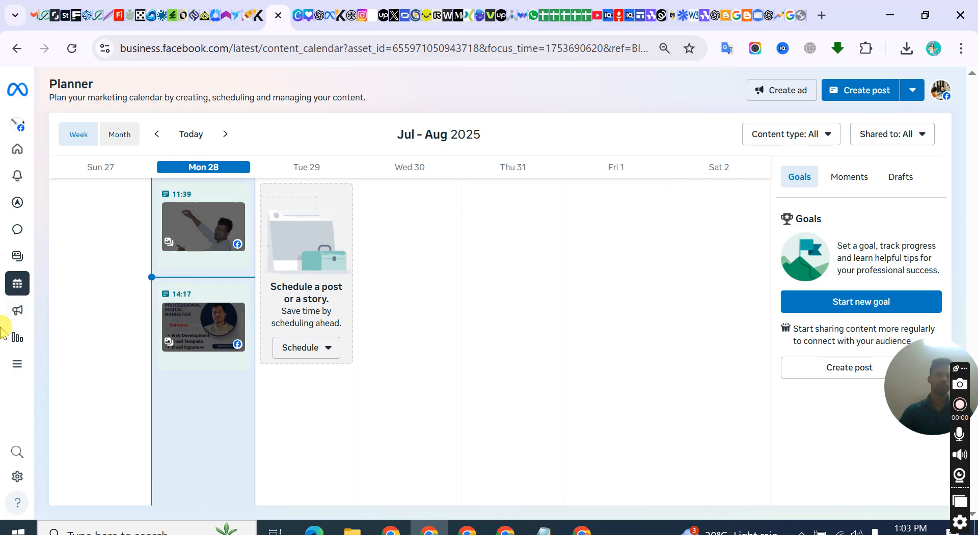
Go to the business Home page and look through the recent posts and reels and the recent ads
mouse_move(17, 321)
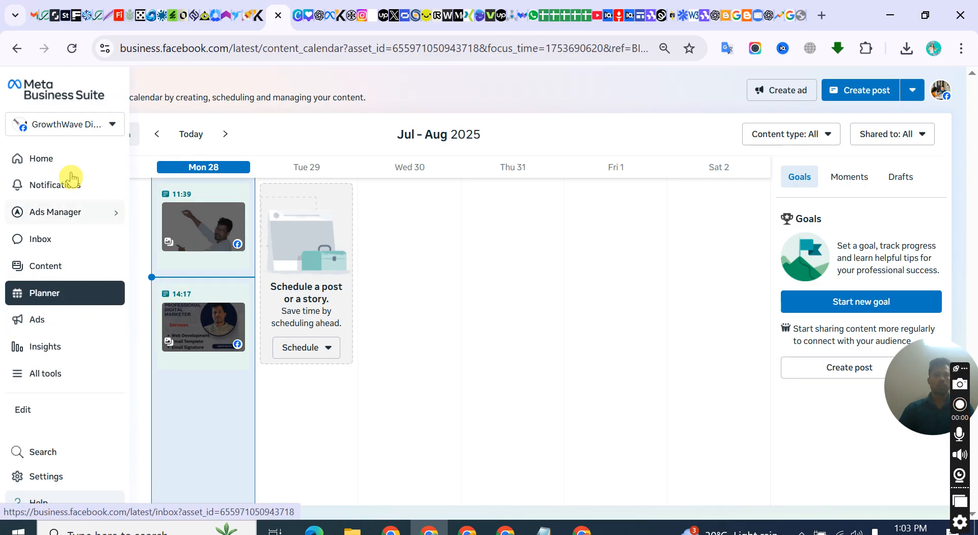
left_click(58, 164)
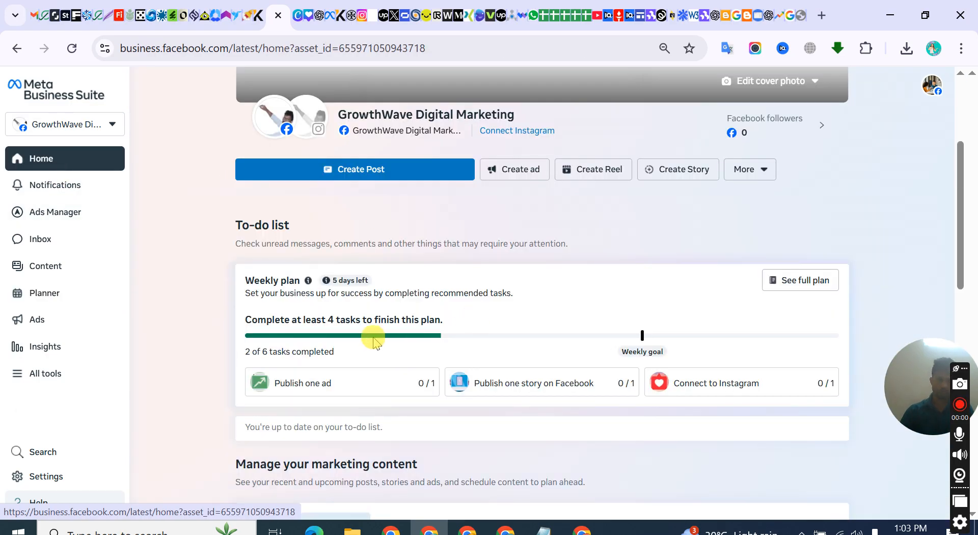
scroll(375, 340, "down", 6)
scroll(333, 256, "up", 1)
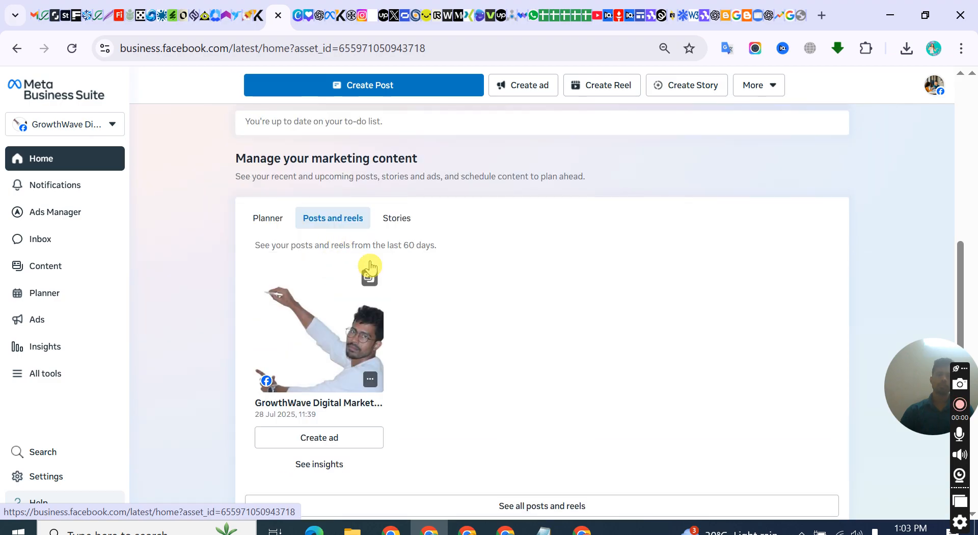
scroll(345, 345, "down", 1)
scroll(349, 279, "down", 2)
scroll(323, 295, "down", 3)
scroll(294, 280, "up", 4)
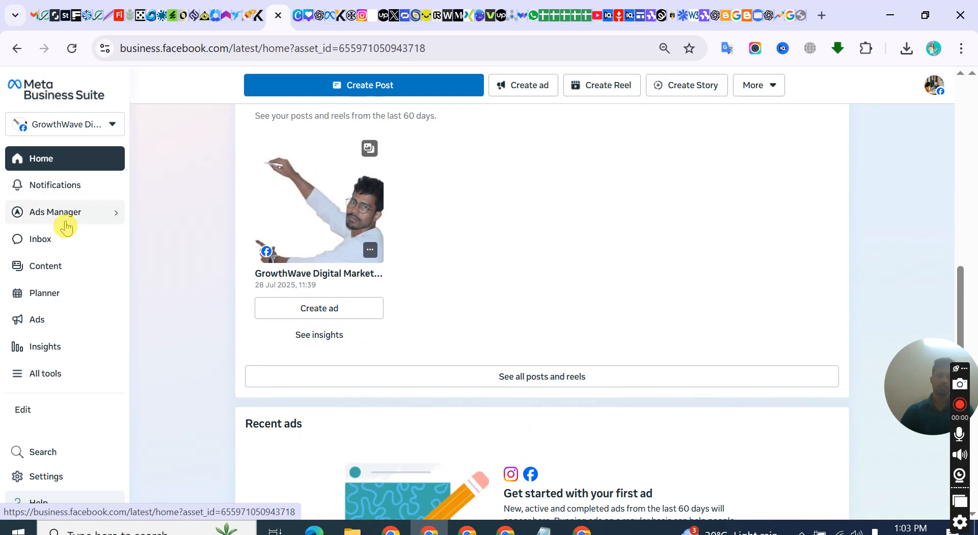
Open the page's Insights, close the weekly review and accept the Goals notice to go to the Results page
left_click(61, 343)
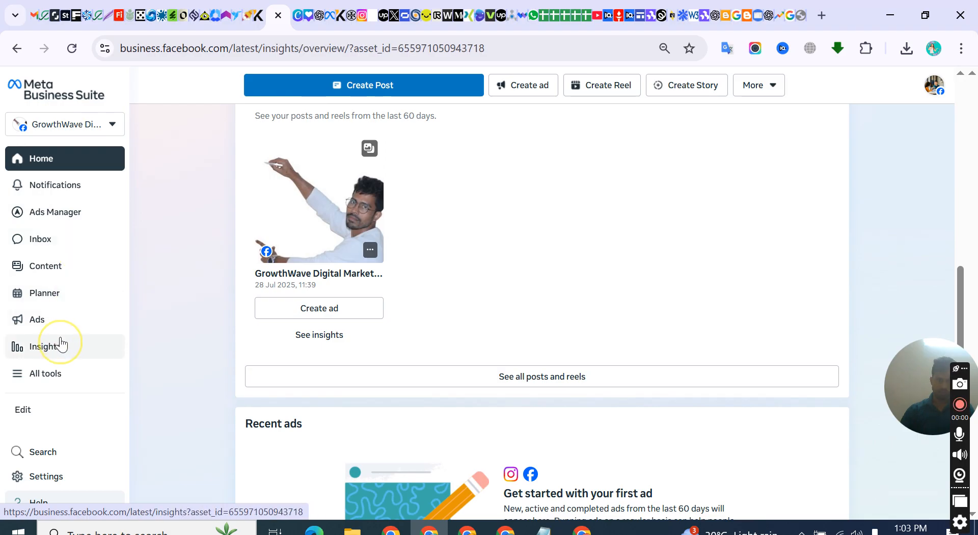
left_click(61, 344)
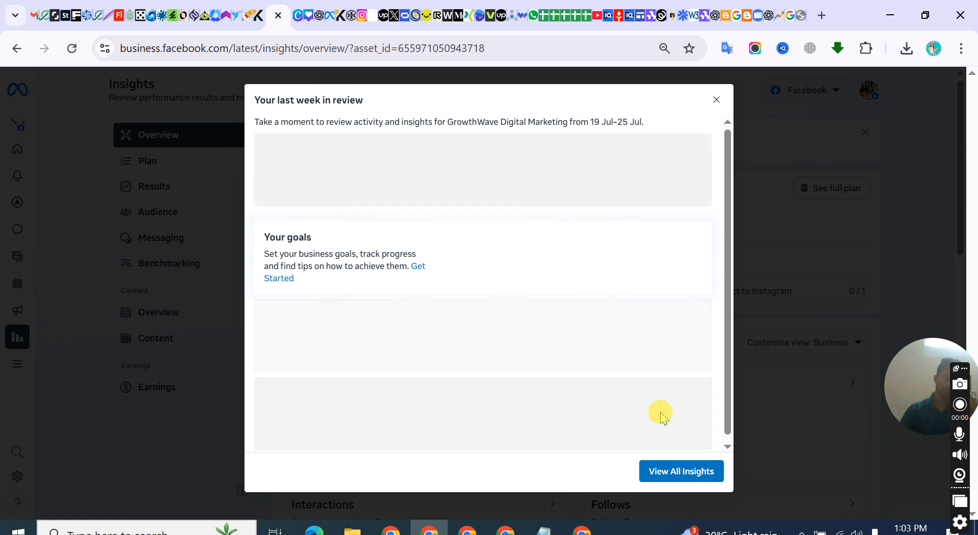
left_click(714, 107)
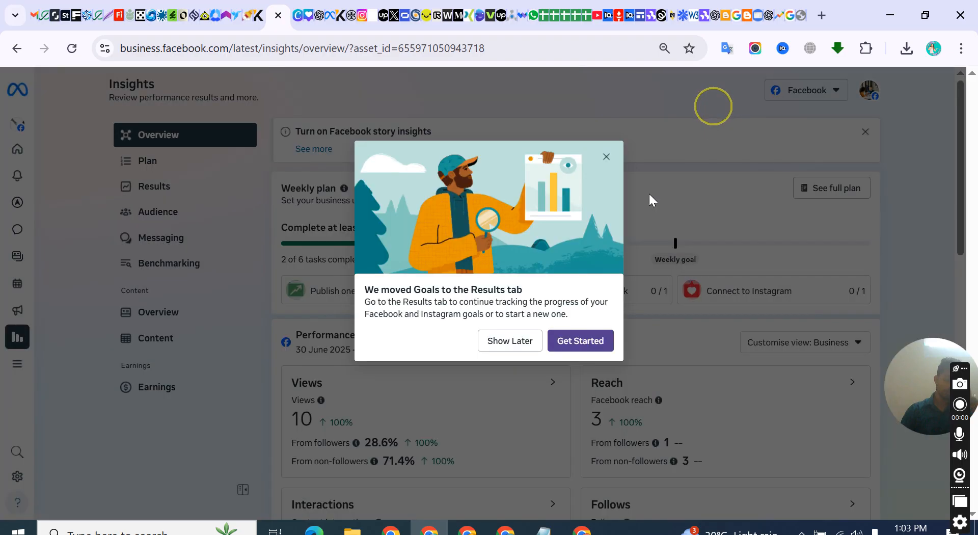
left_click(573, 343)
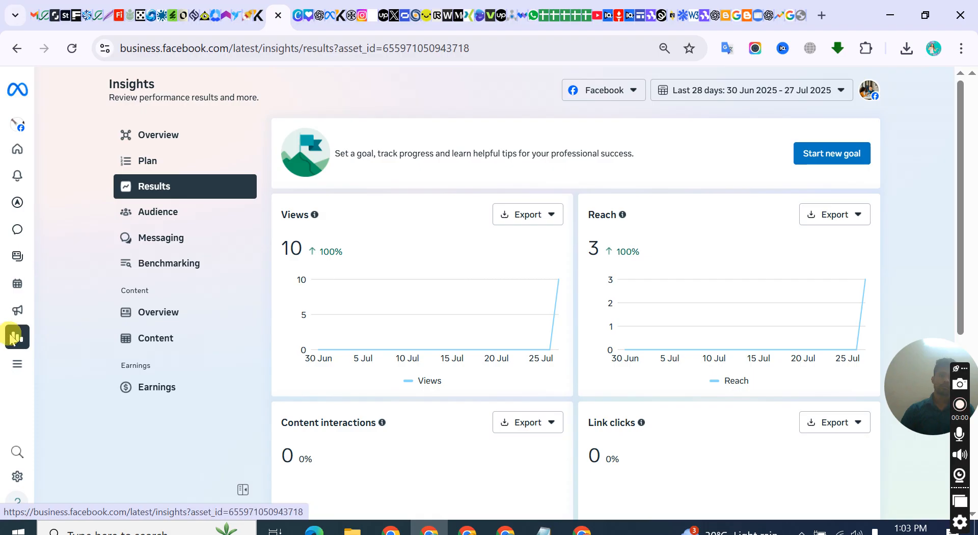
Examine the page's views, reach, content interactions, link clicks, visits and follows charts for the last 28 days
mouse_move(14, 340)
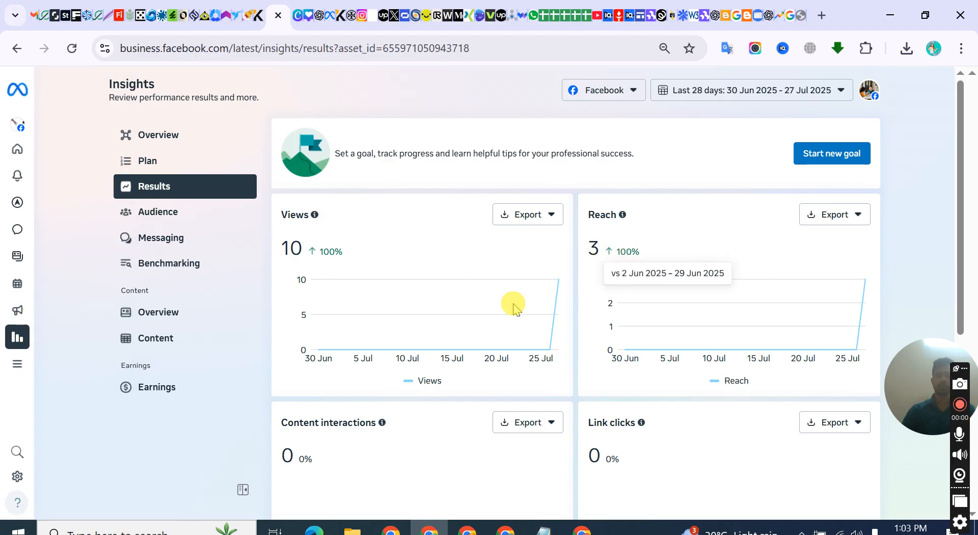
left_click_drag(304, 248, 271, 248)
left_click(454, 223)
scroll(382, 306, "down", 6)
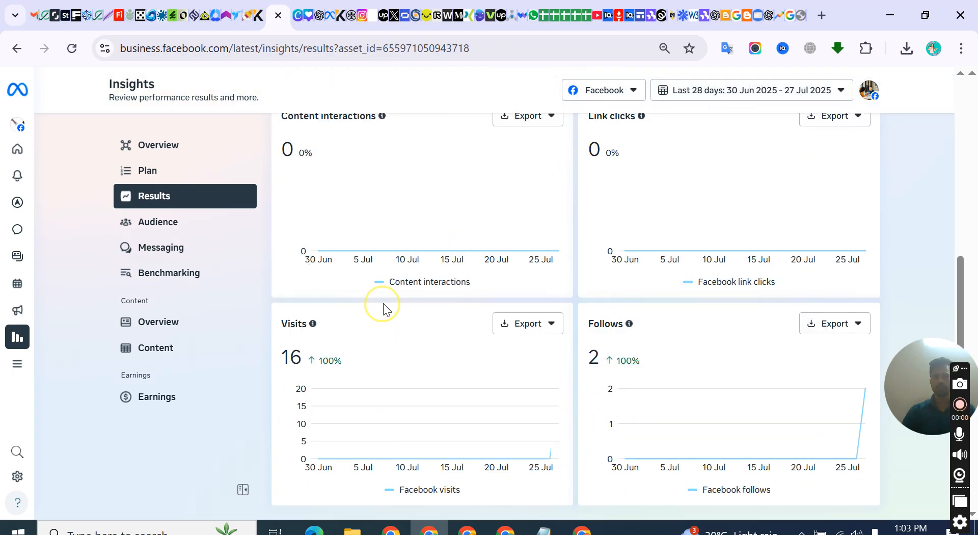
scroll(382, 306, "up", 6)
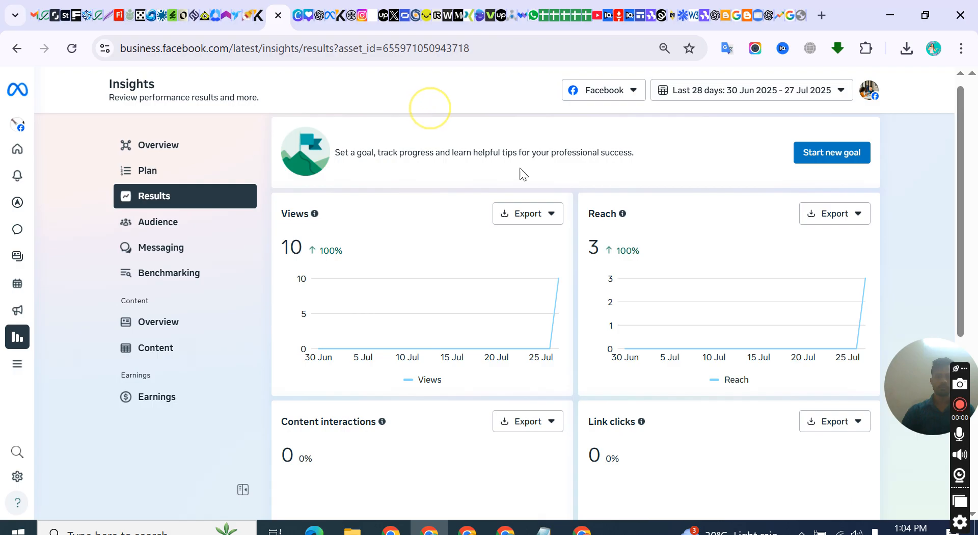
scroll(393, 289, "down", 6)
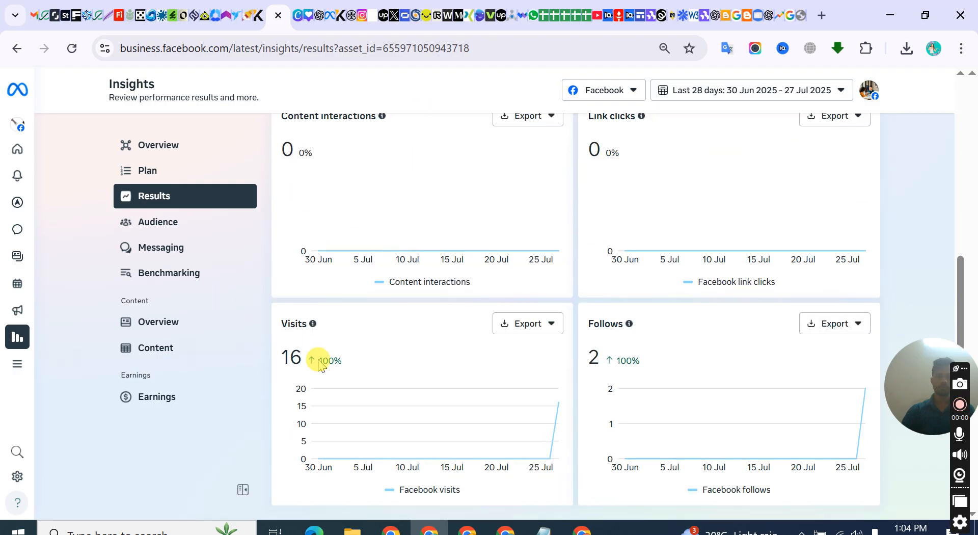
scroll(509, 305, "up", 6)
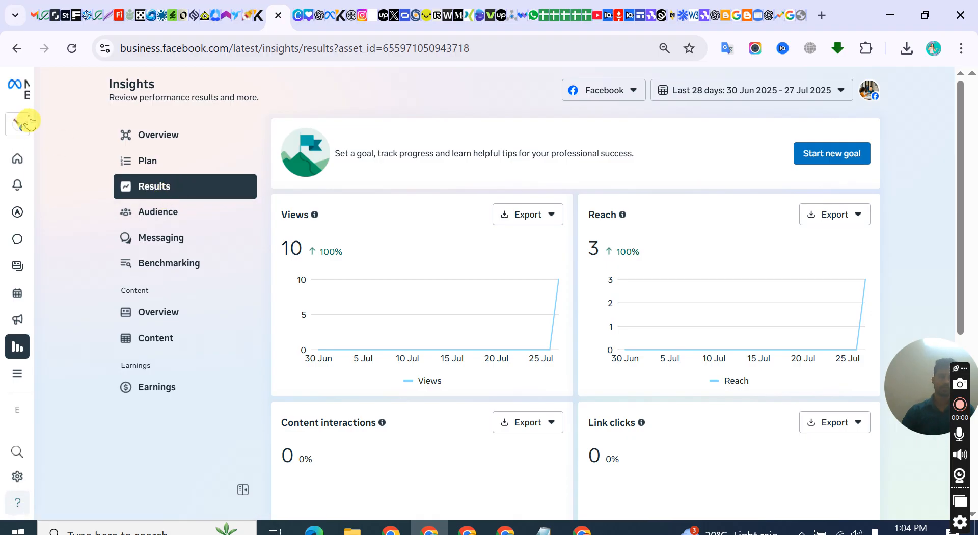
Switch to the Canva browser tab, search Google there for "facebook page profile picture size" and look through the results
left_click(295, 20)
left_click(219, 48)
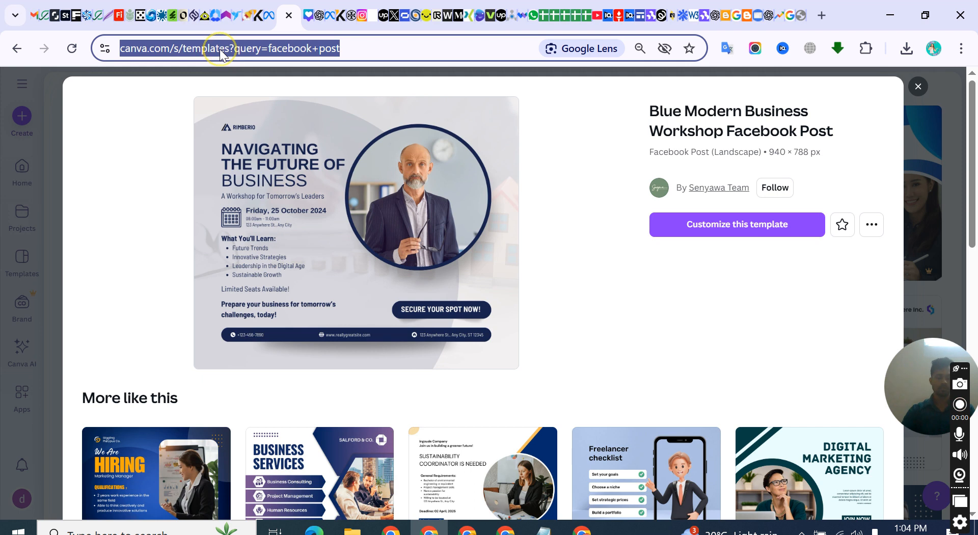
type("facebook&gs_lcrp=EgZjaHJvbWUqBggAEE...")
key("Return")
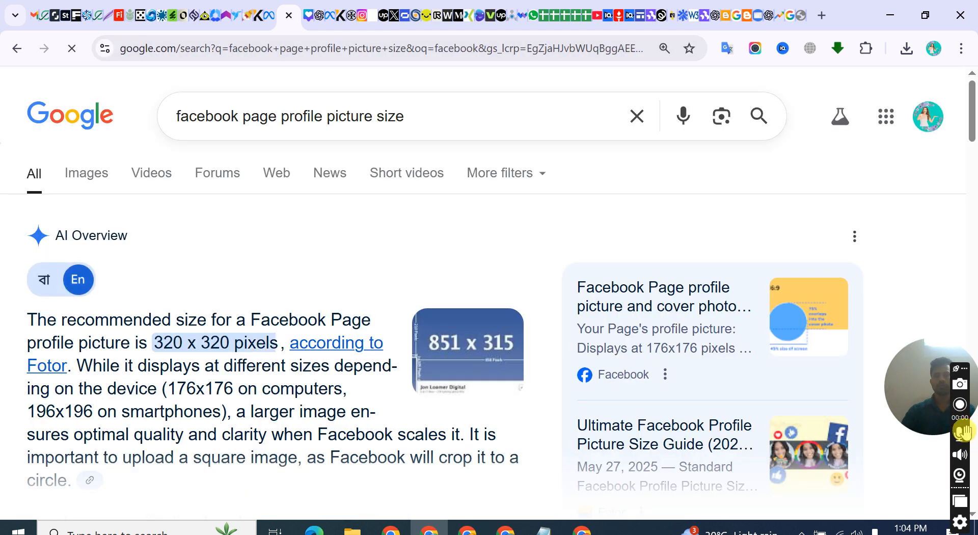
left_click(959, 403)
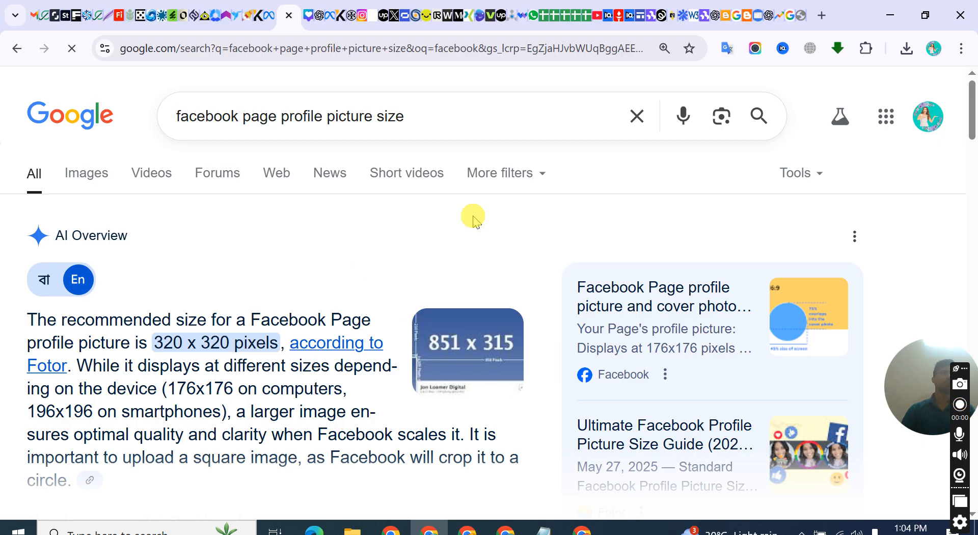
scroll(473, 218, "down", 8)
scroll(474, 219, "up", 8)
scroll(472, 220, "down", 15)
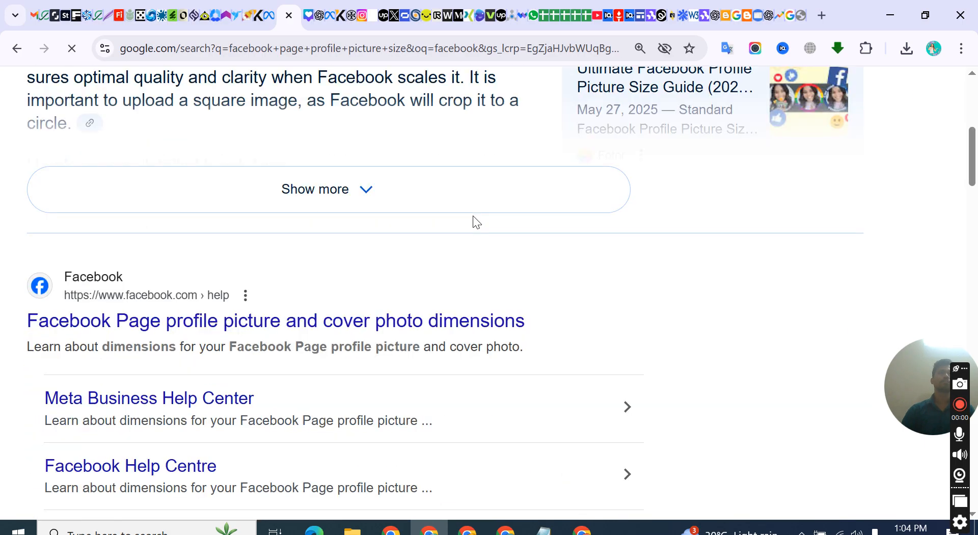
scroll(774, 275, "up", 8)
scroll(774, 275, "up", 6)
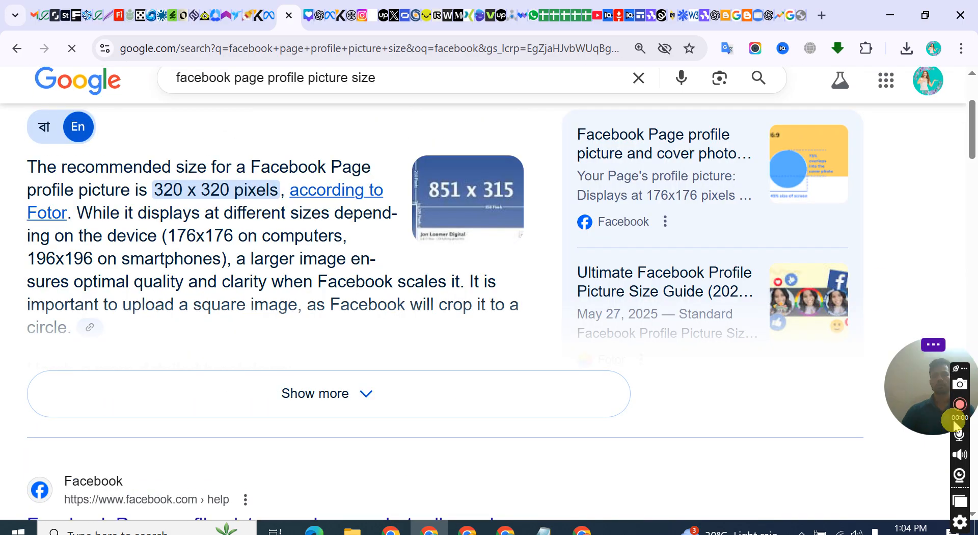